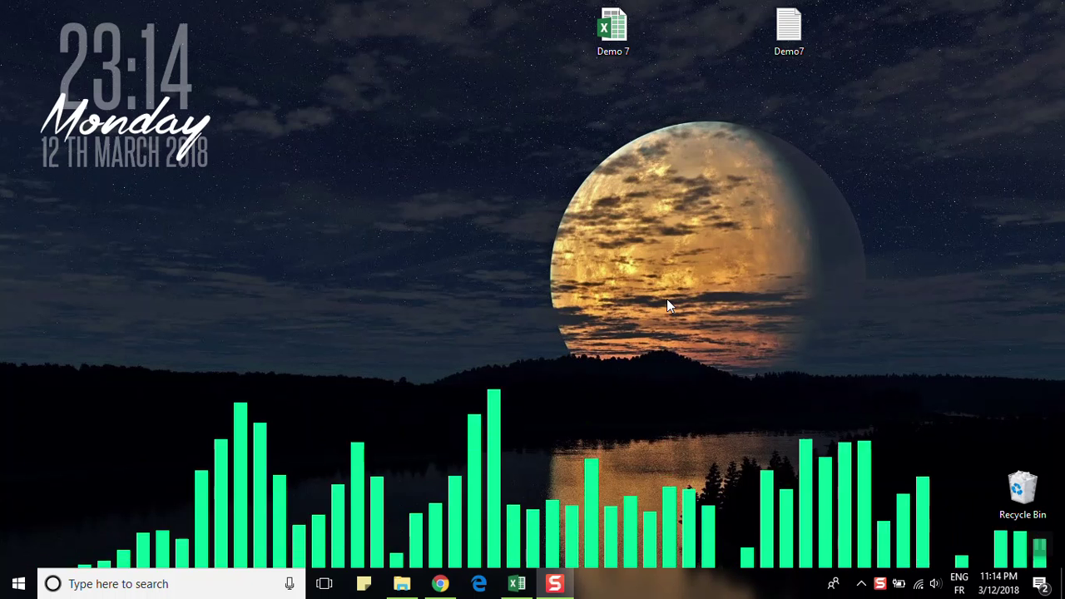
Read through the Demo7 tutorial notes in Notepad, then open the Demo 7 Excel workbook.
double_click(792, 32)
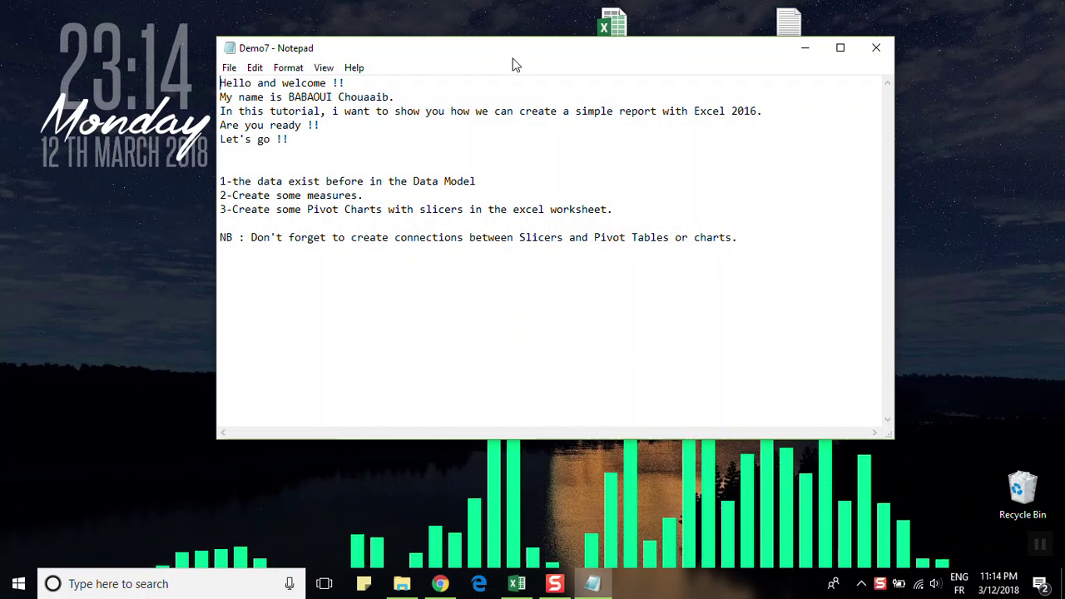
drag(222, 83, 343, 83)
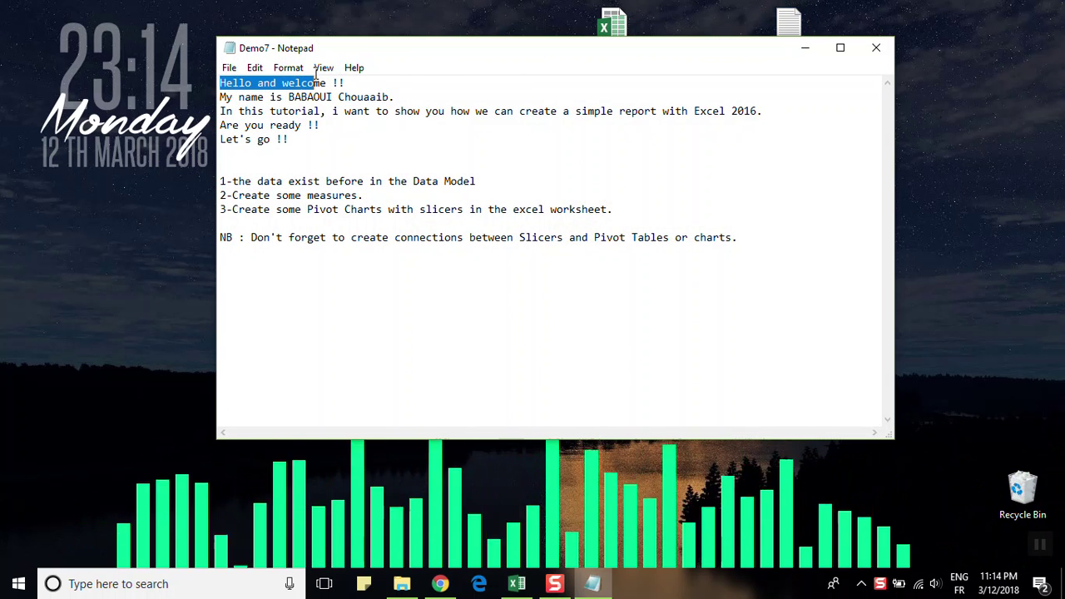
drag(219, 97, 399, 97)
click(220, 110)
drag(221, 111, 765, 114)
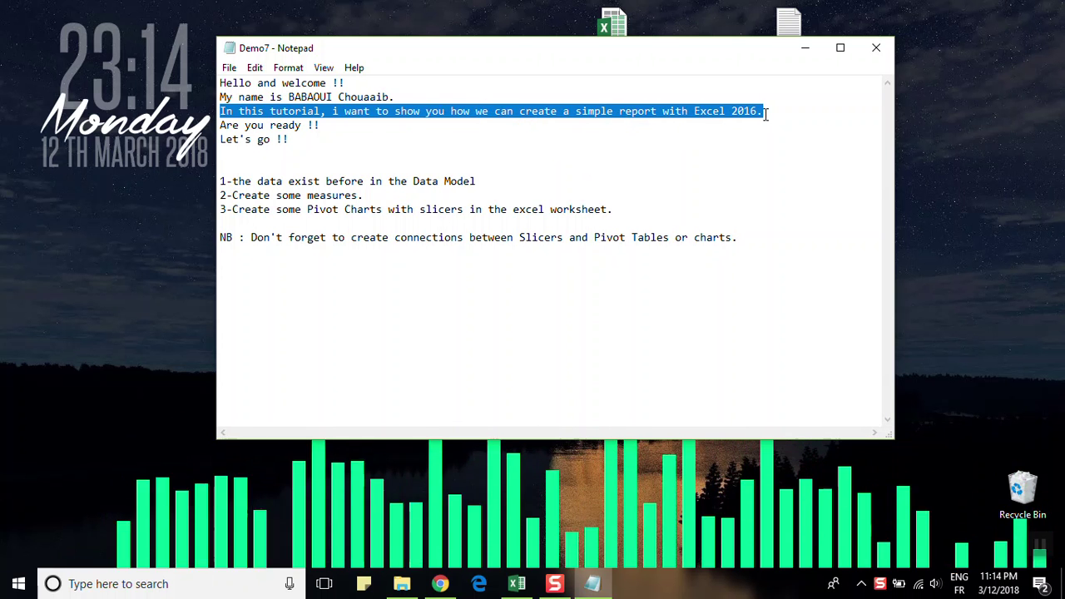
drag(220, 125, 305, 145)
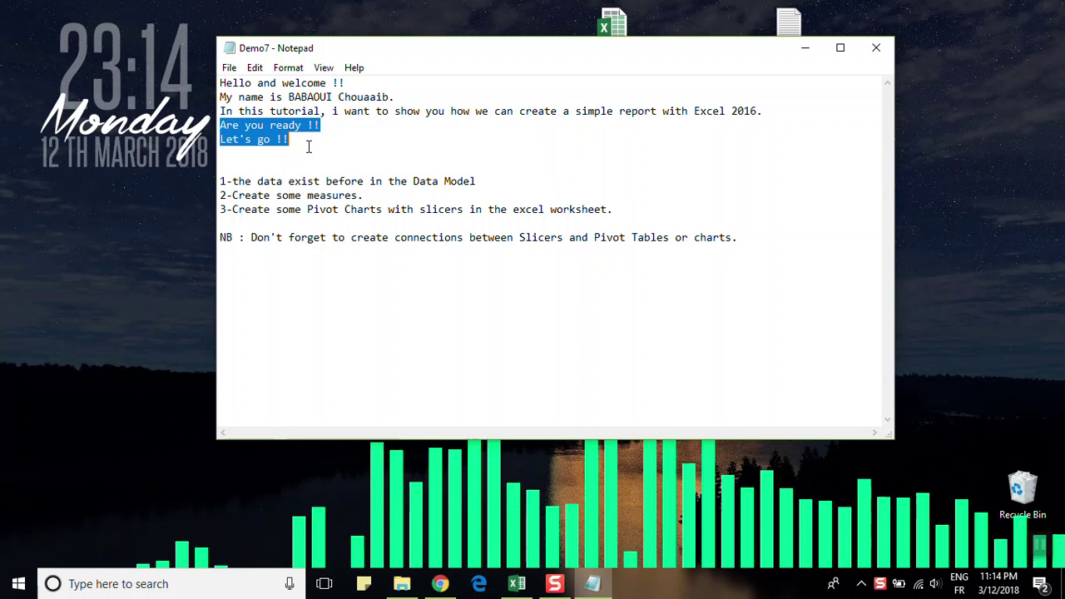
drag(220, 181, 480, 183)
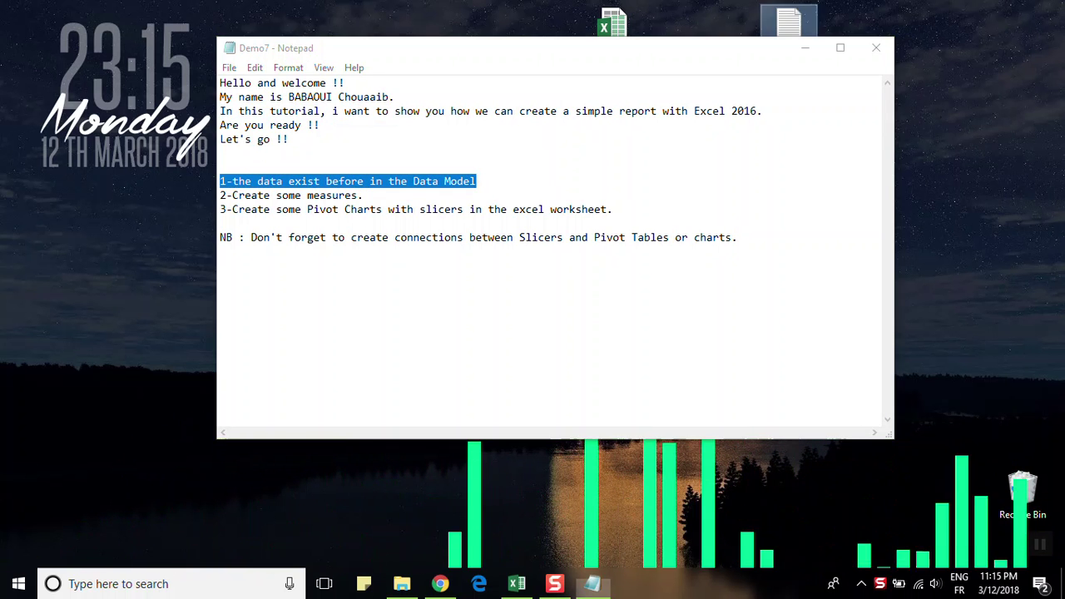
double_click(613, 23)
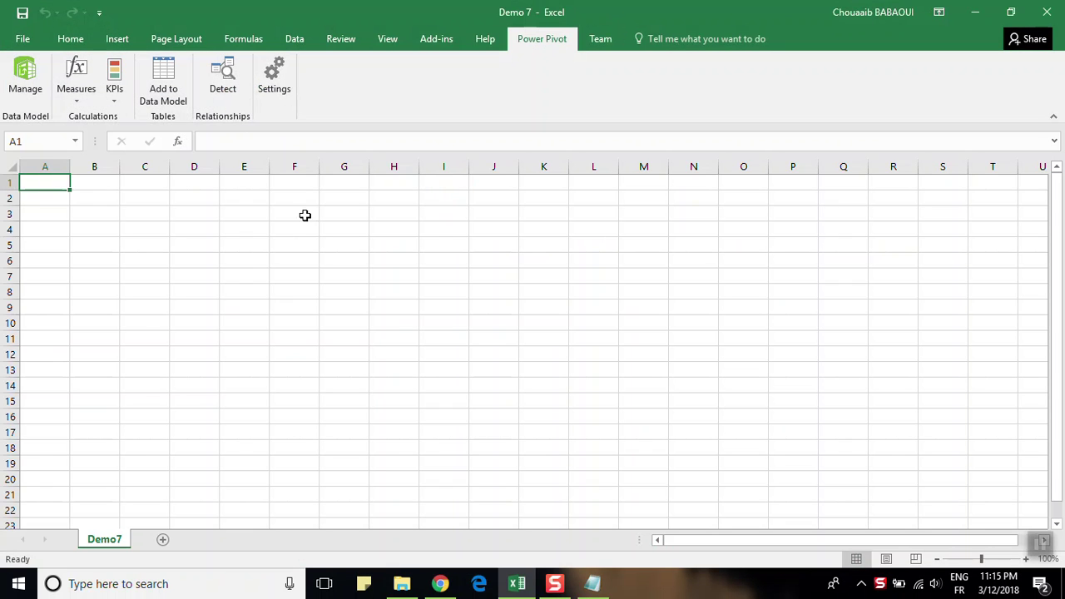
From cell A1, use the Data tab's Manage Data Model to open Power Pivot on the Calendar table.
click(295, 227)
click(28, 183)
click(62, 39)
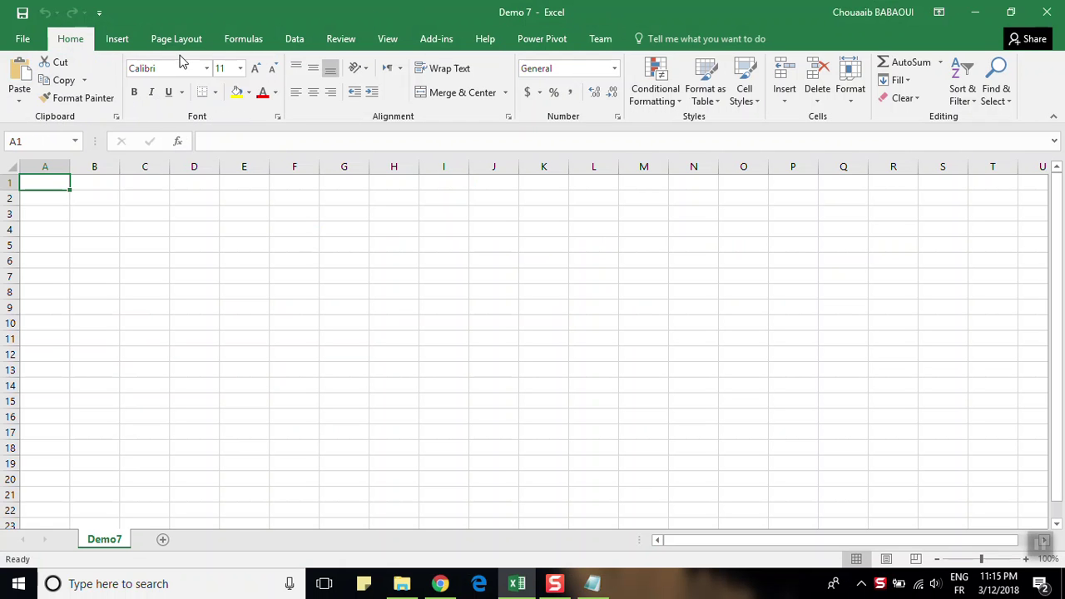
click(298, 40)
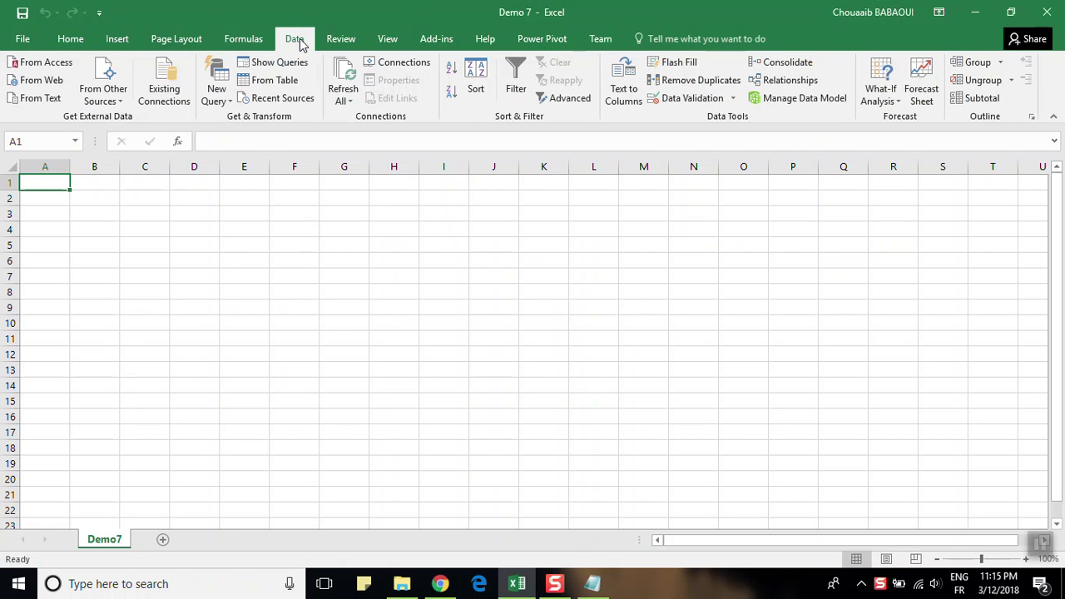
click(803, 99)
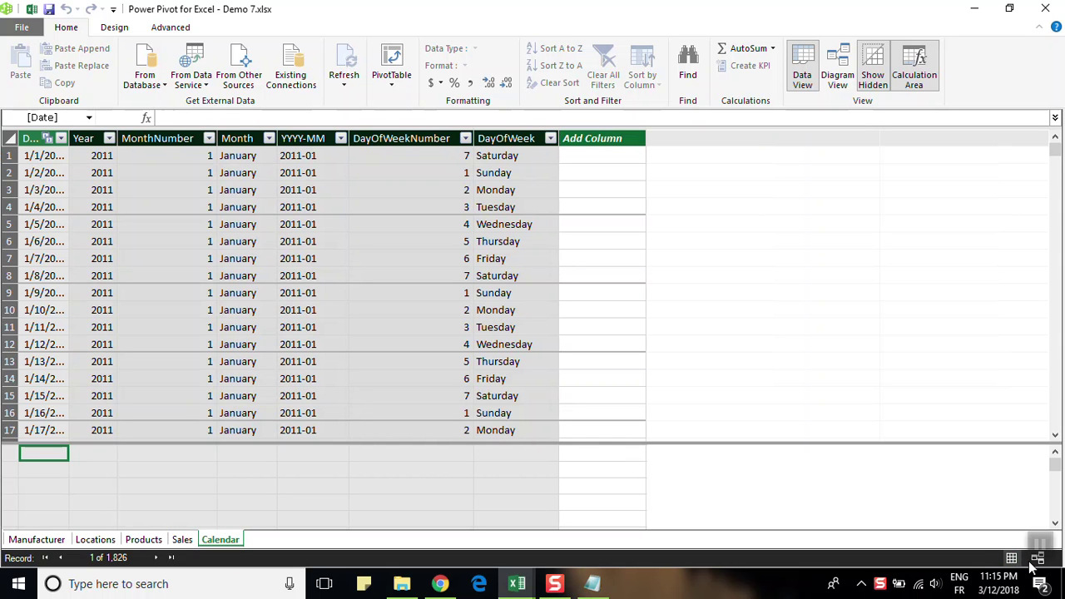
In Diagram View, move Products to the left with its hierarchy collapsed, and place a shorter Sales box below it.
click(839, 80)
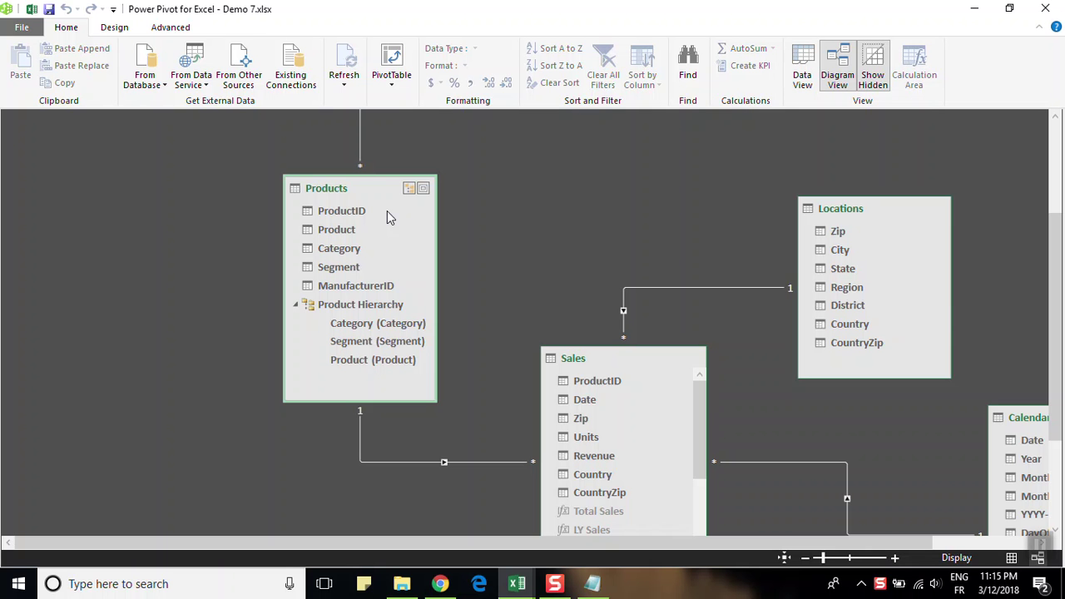
mouse_move(362, 186)
mouse_down()
mouse_move(207, 183)
mouse_move(106, 158)
mouse_up()
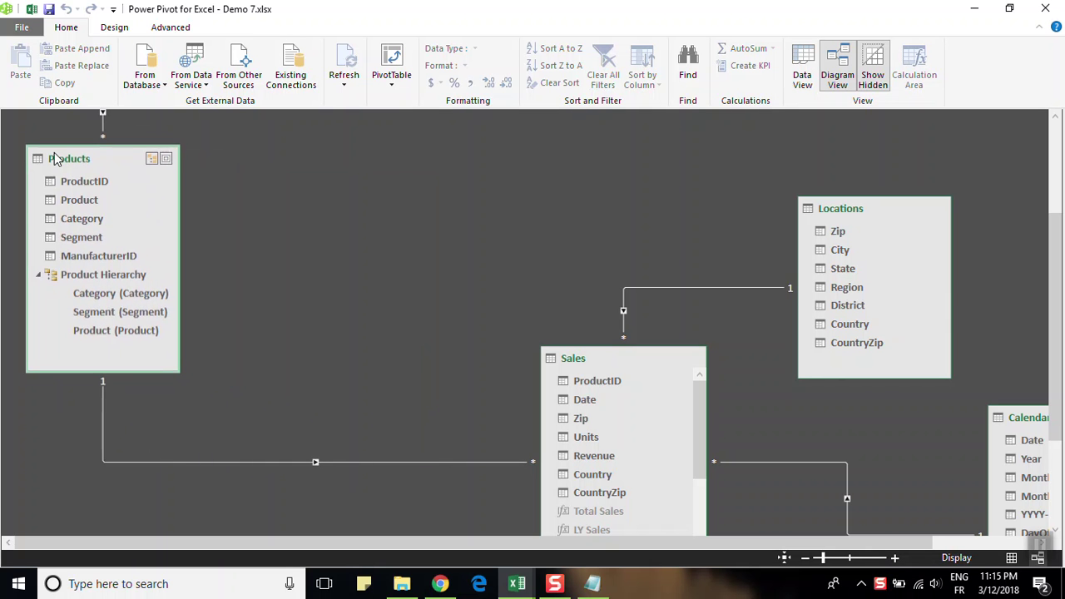
click(38, 275)
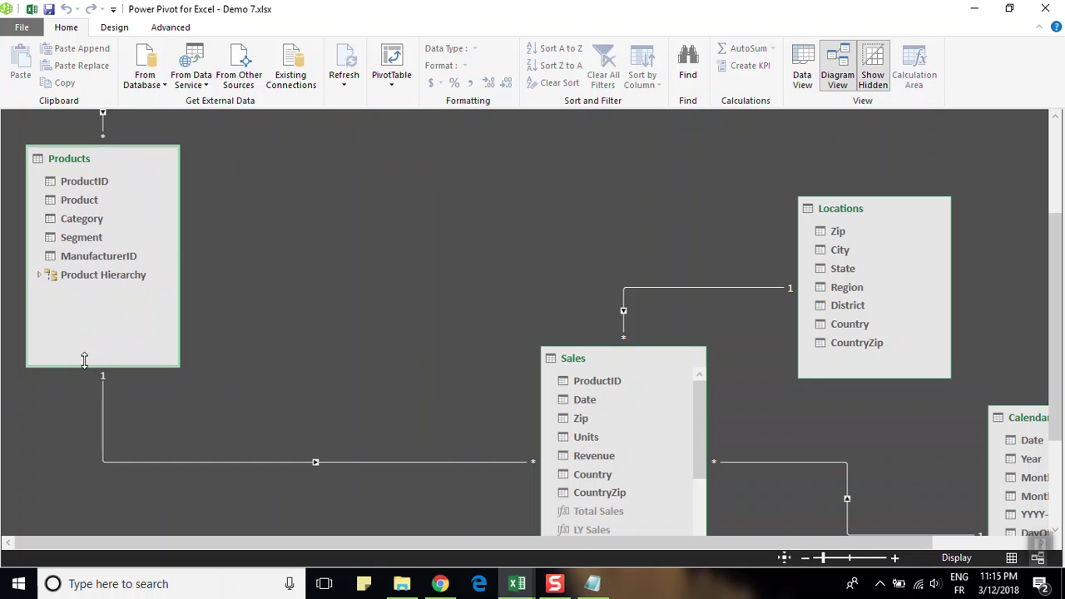
drag(85, 369, 79, 237)
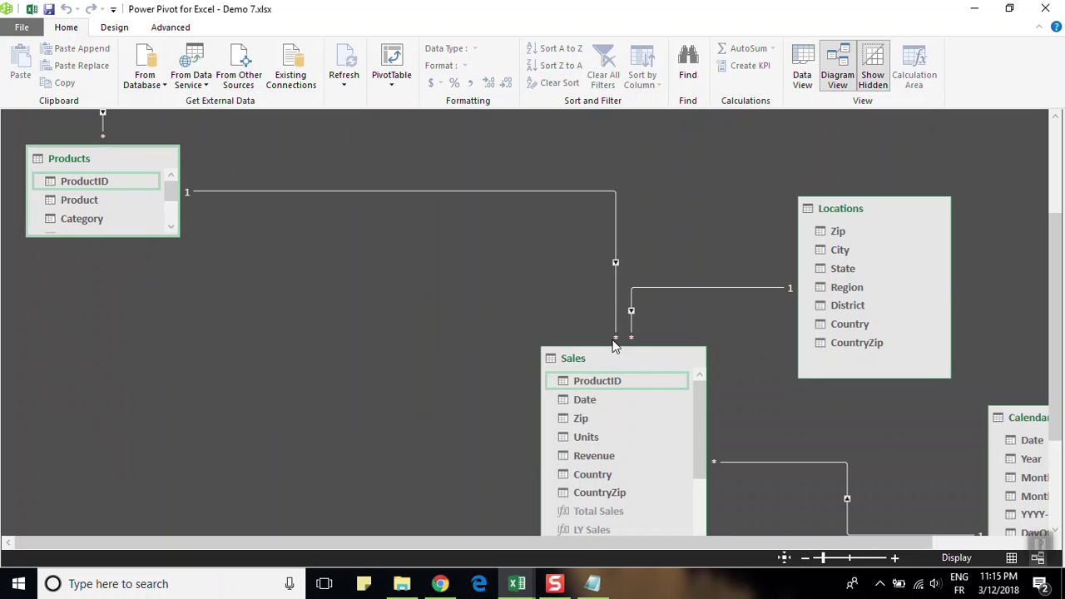
drag(612, 357, 221, 266)
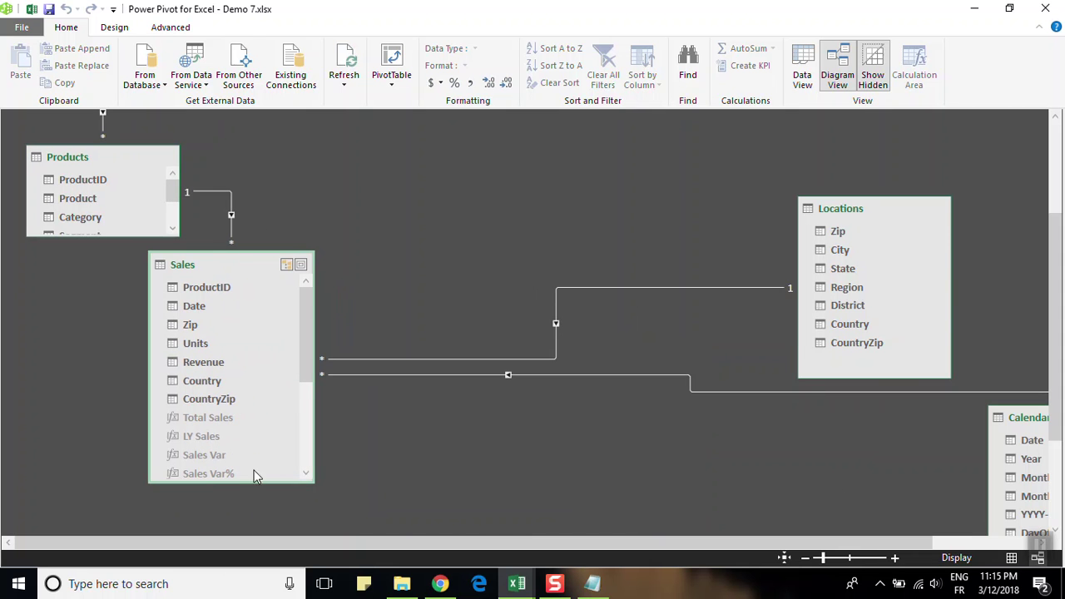
drag(234, 481, 231, 408)
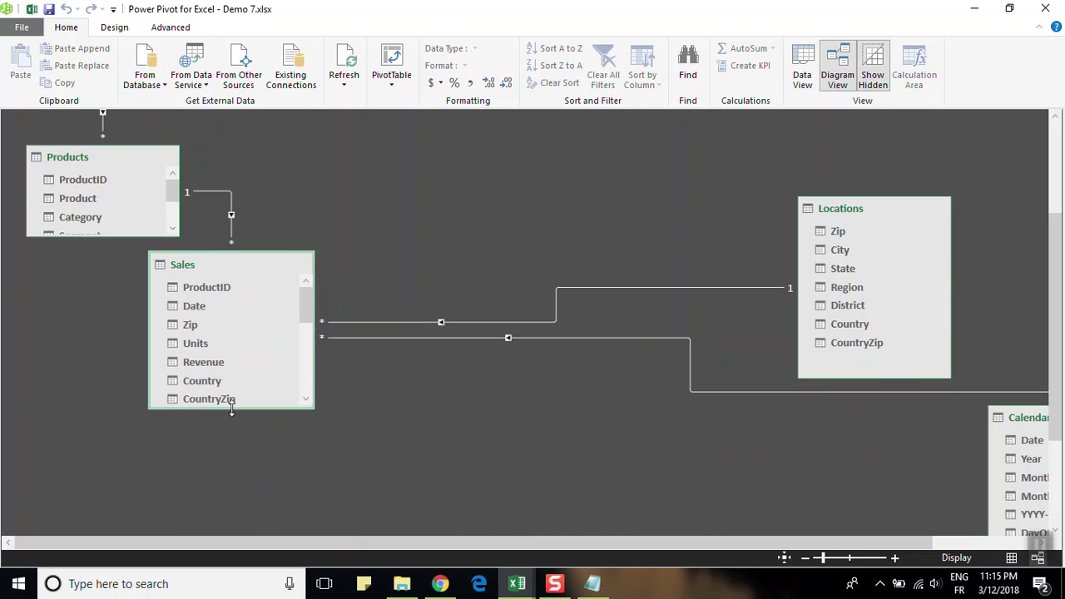
Move Locations to the top centre and Calendar below it, collapse DateHierarchy, and zoom to fit.
drag(875, 219, 468, 133)
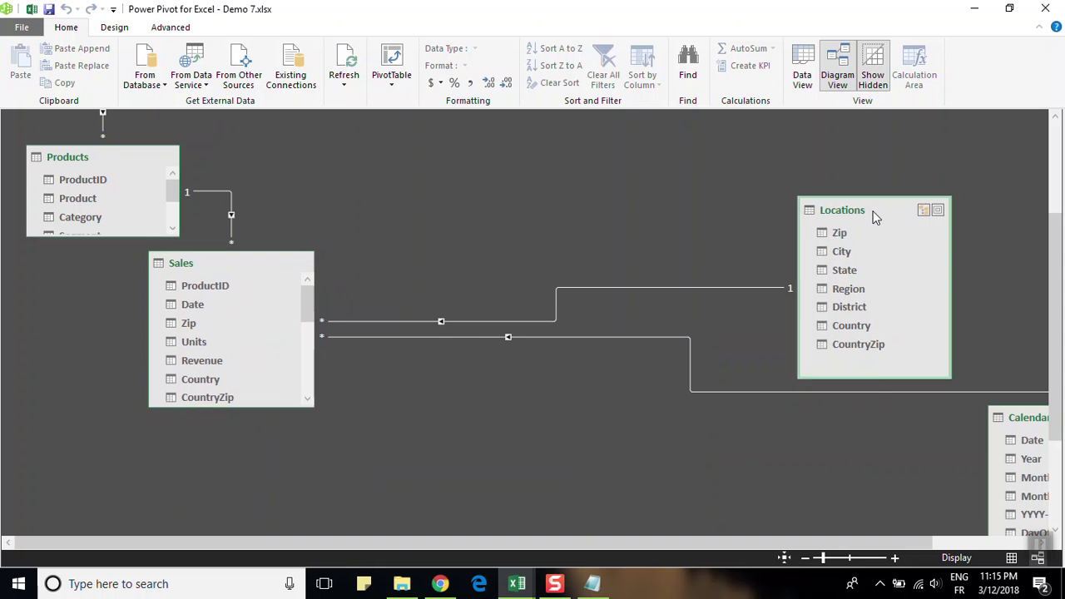
mouse_move(1017, 507)
mouse_down()
mouse_move(540, 387)
mouse_move(540, 276)
mouse_up()
click(527, 443)
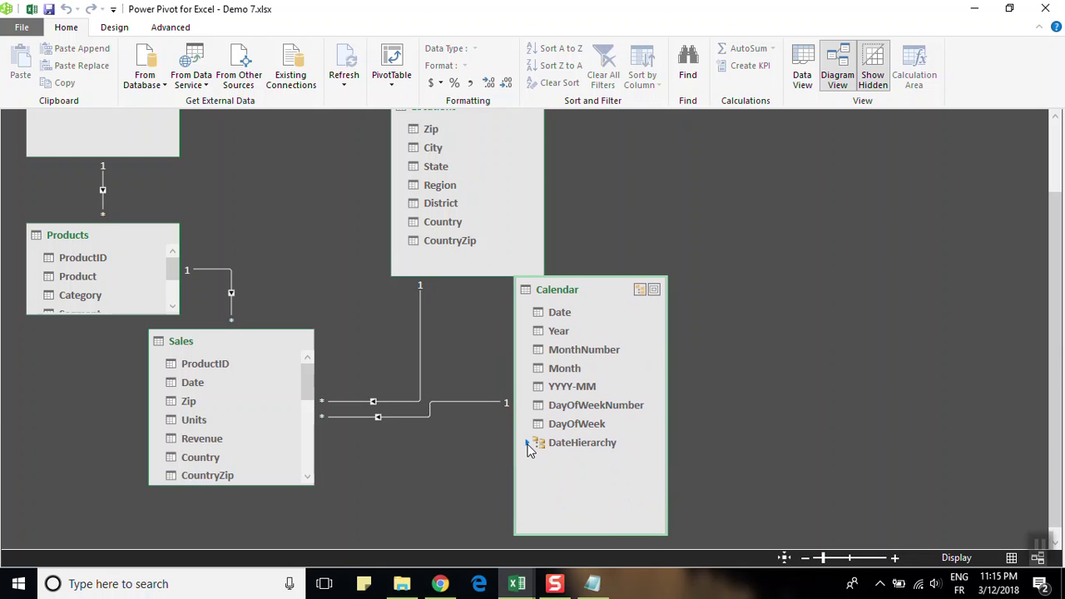
drag(597, 532, 597, 348)
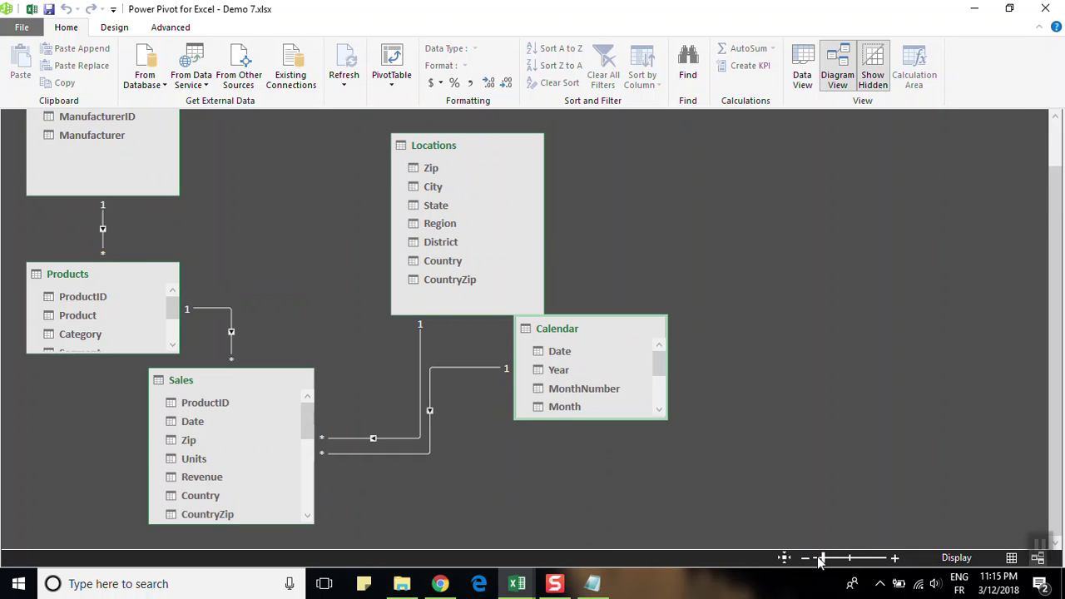
click(805, 556)
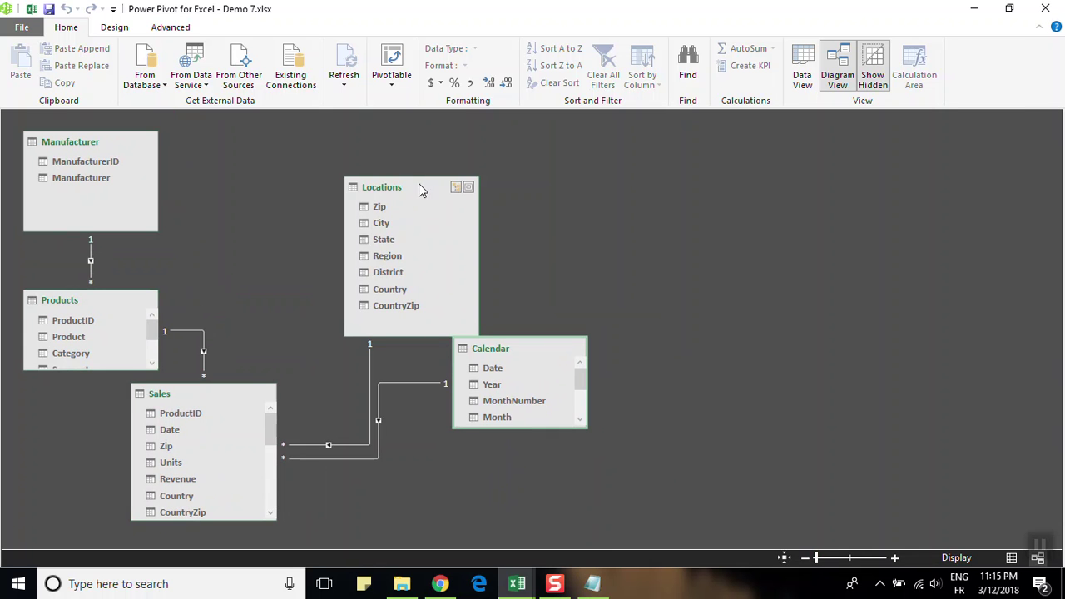
Shift Locations and a shorter Calendar box up and left, then go back to Data View.
drag(418, 187, 343, 142)
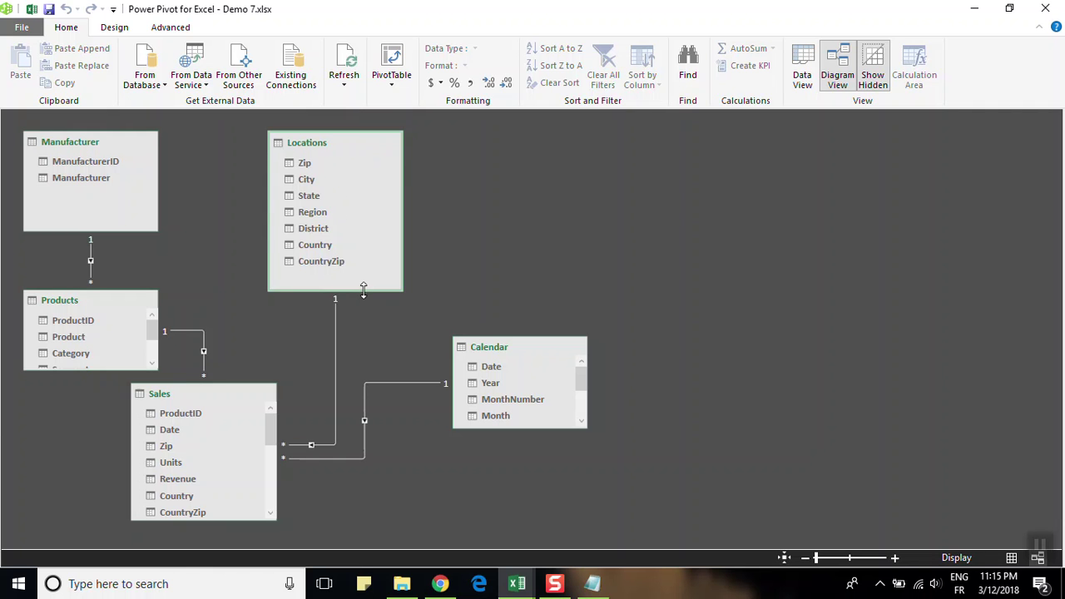
drag(363, 291, 363, 214)
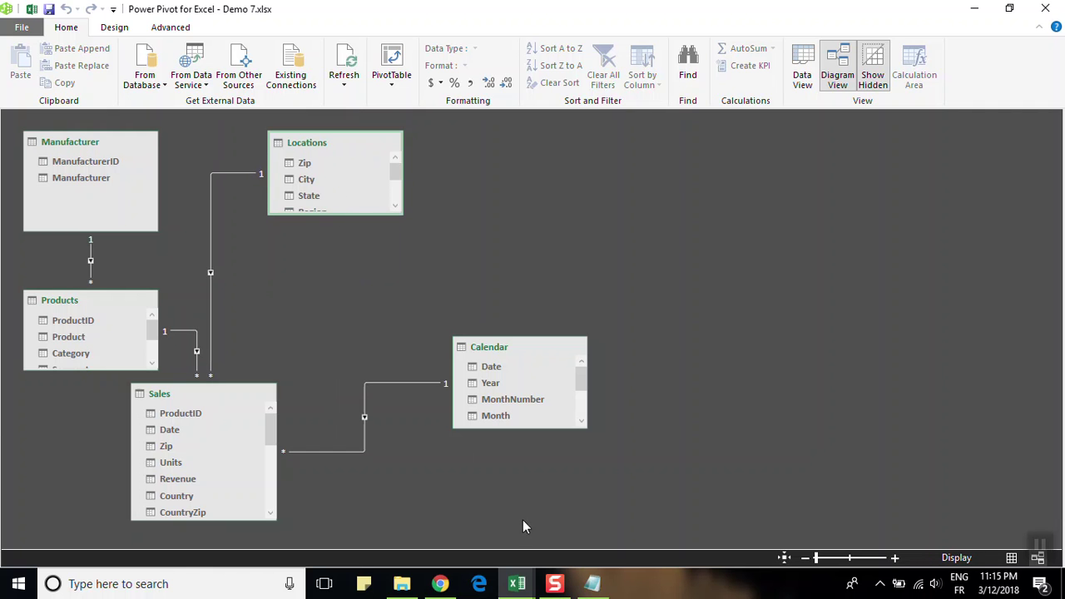
drag(551, 429, 551, 422)
drag(529, 347, 405, 282)
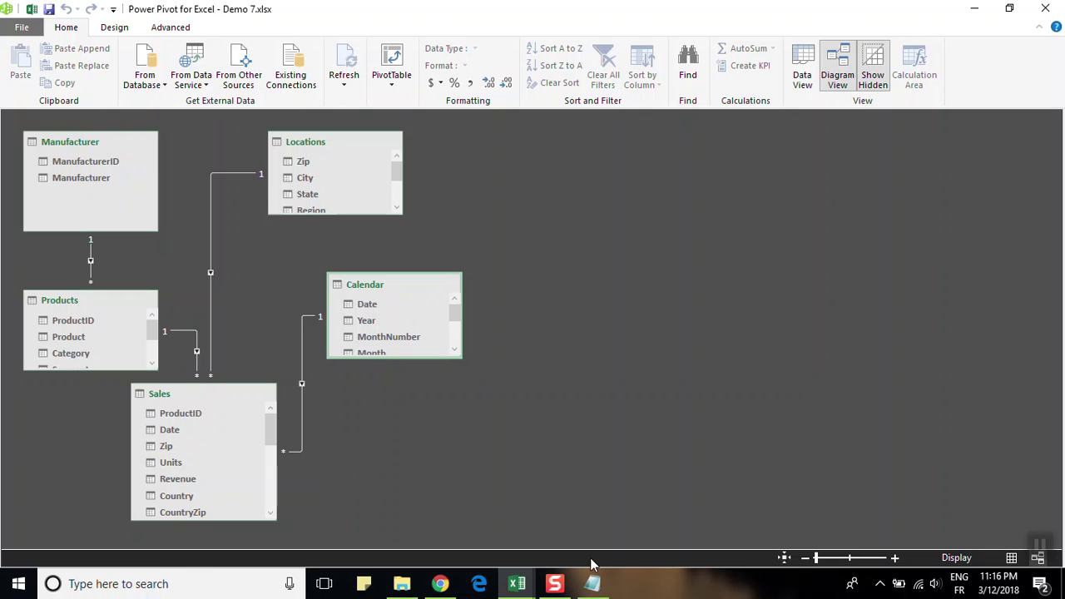
click(802, 50)
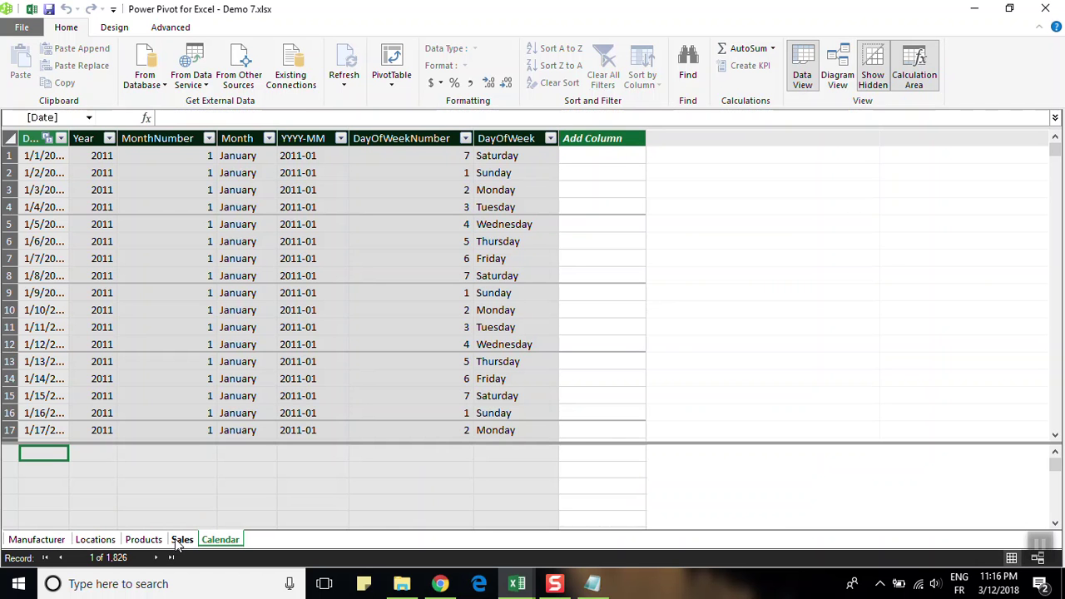
Show the Sales table and start editing an empty cell in its calculation area.
click(181, 540)
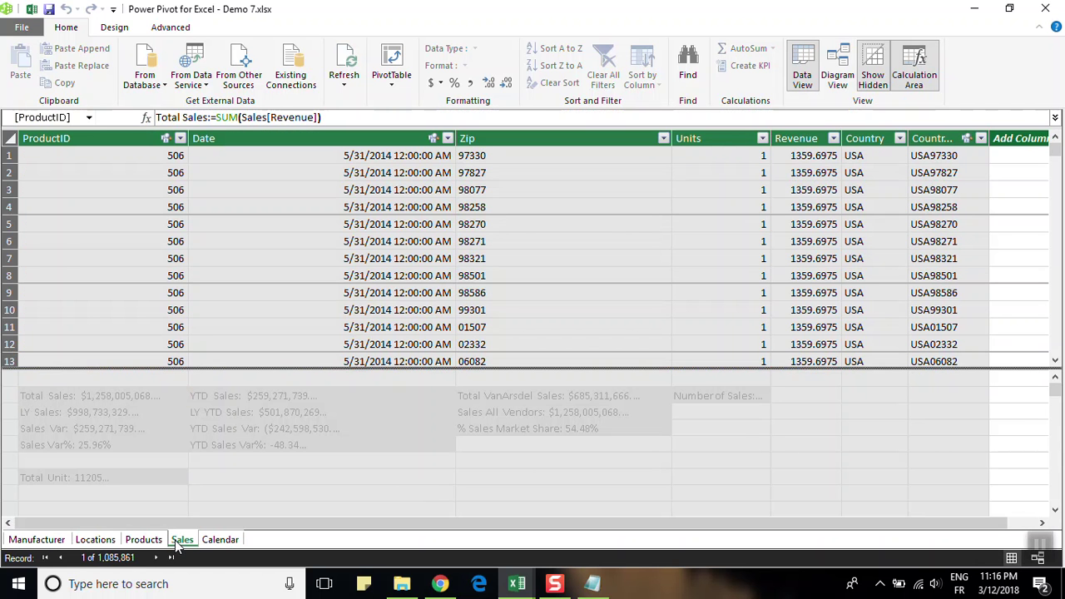
scroll(1056, 395, down, 3)
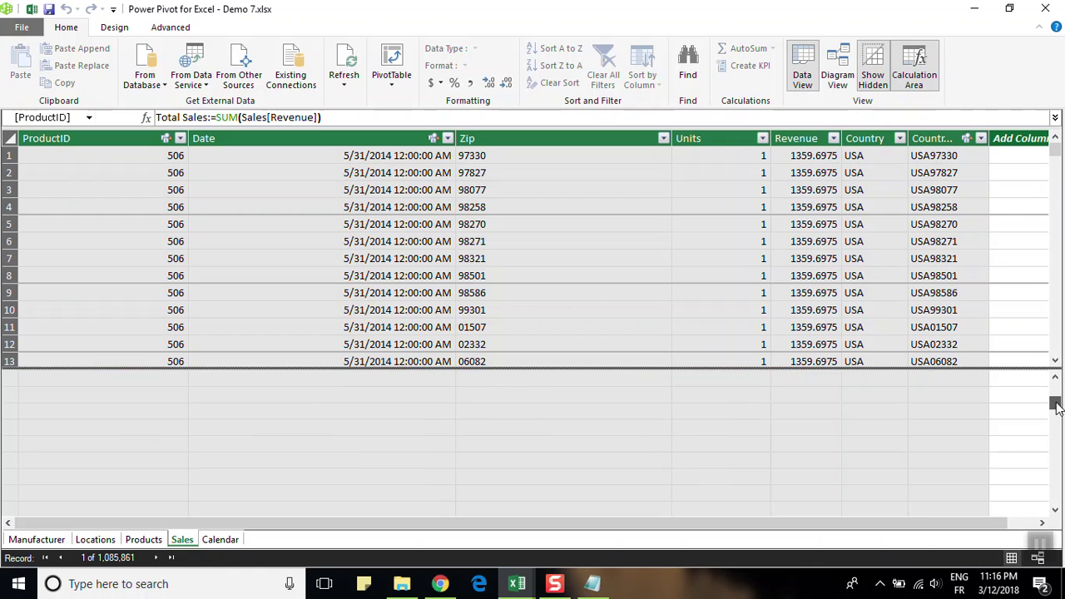
click(147, 391)
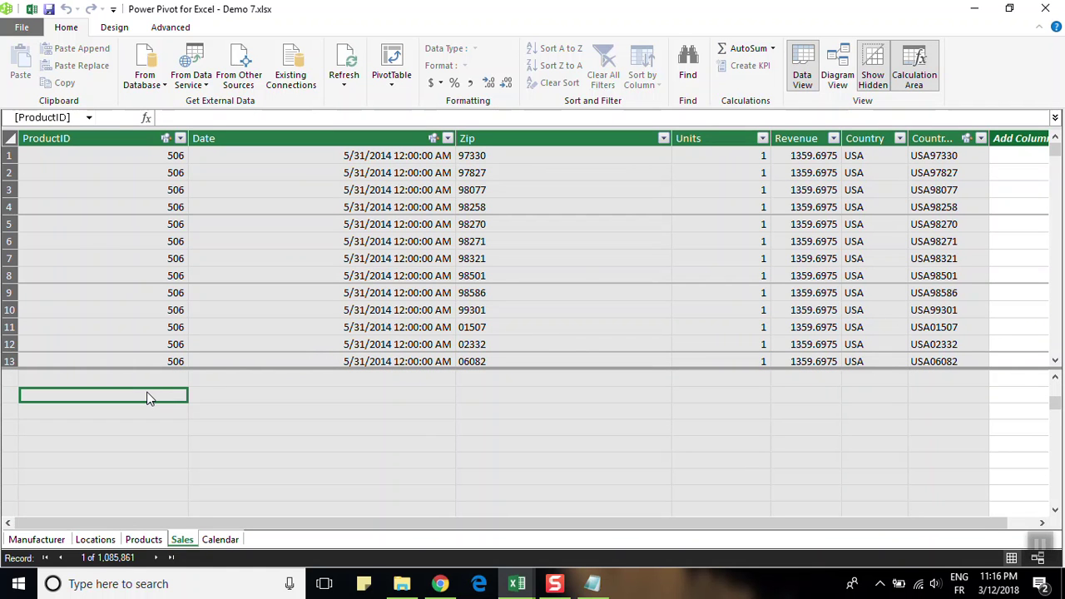
double_click(148, 396)
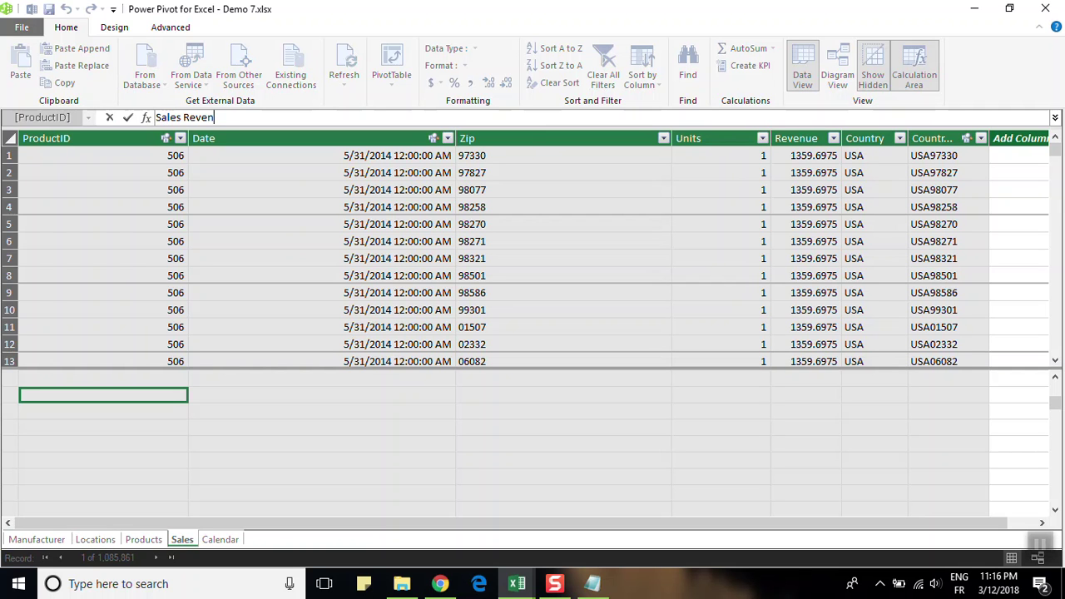
click(539, 122)
text(Sales Revenue :)
Enter the measure Sales Revenue:=SUM(Sales[Revenue]), choosing SUM and Sales[Revenue] from autocomplete.
text(=)
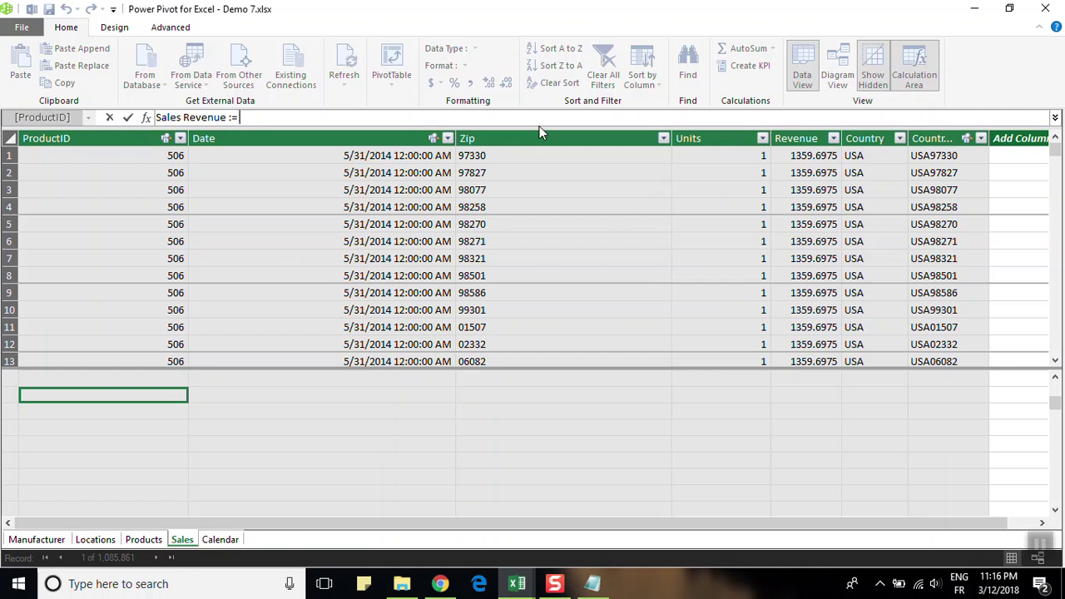
text( su)
key(Down)
key(Down)
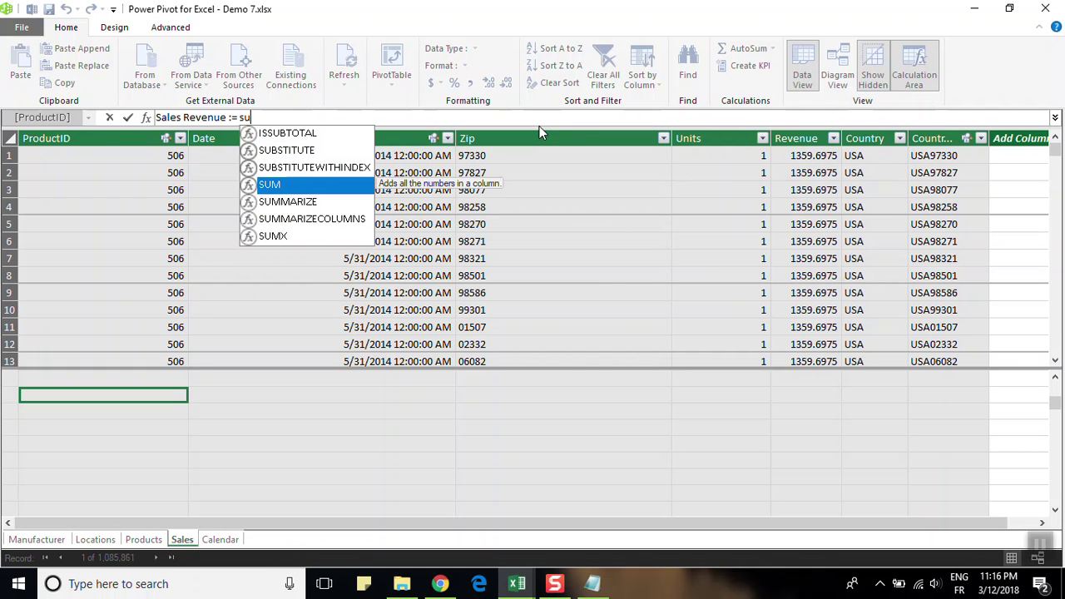
key(Tab)
text(s)
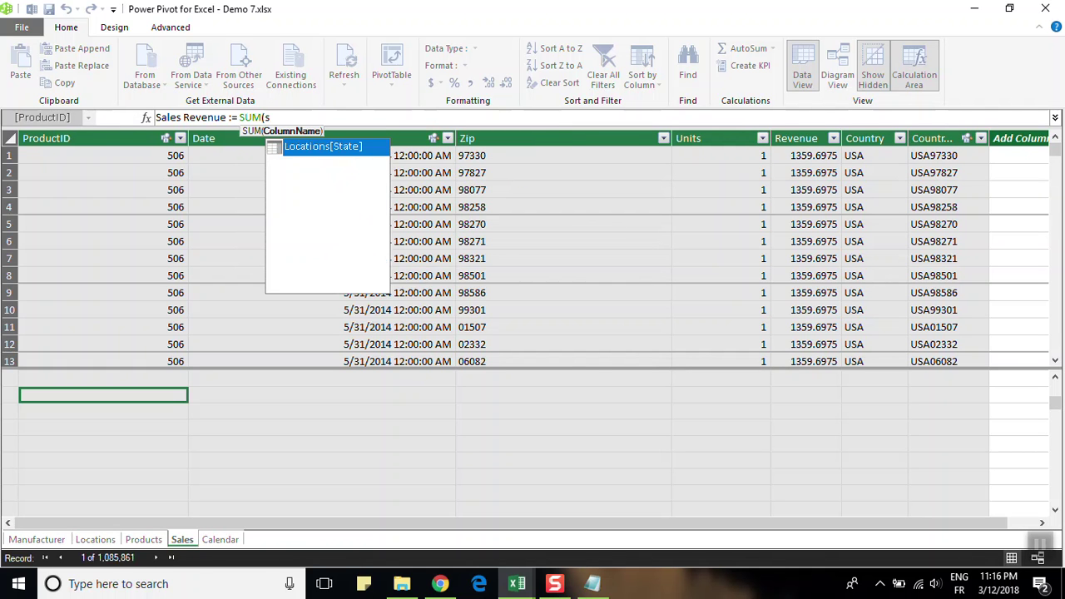
text(a)
key(Down)
key(Up)
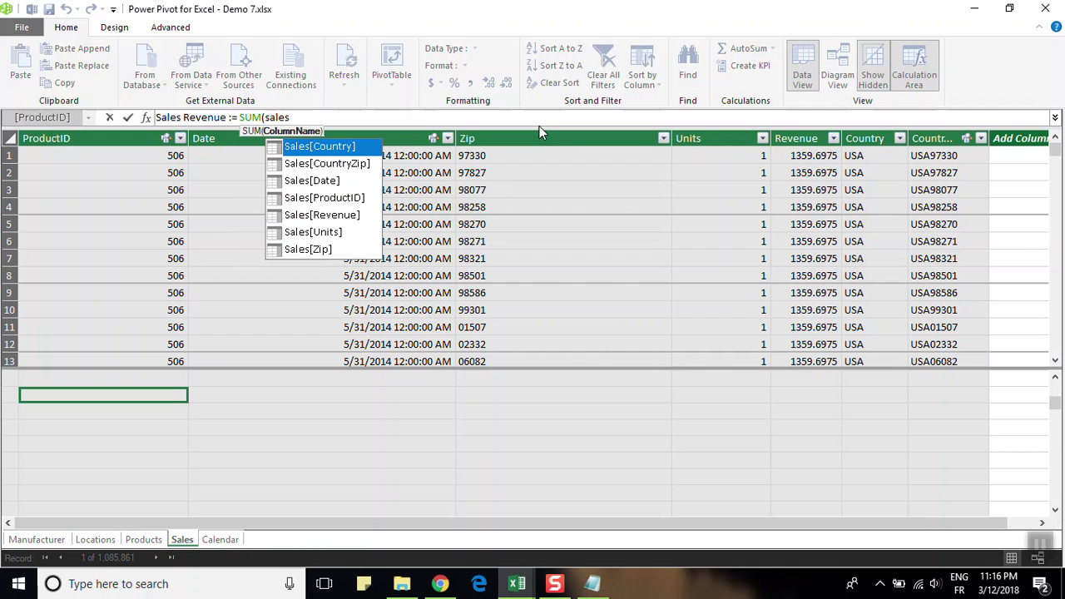
key(BackSpace)
key(BackSpace)
key(BackSpace)
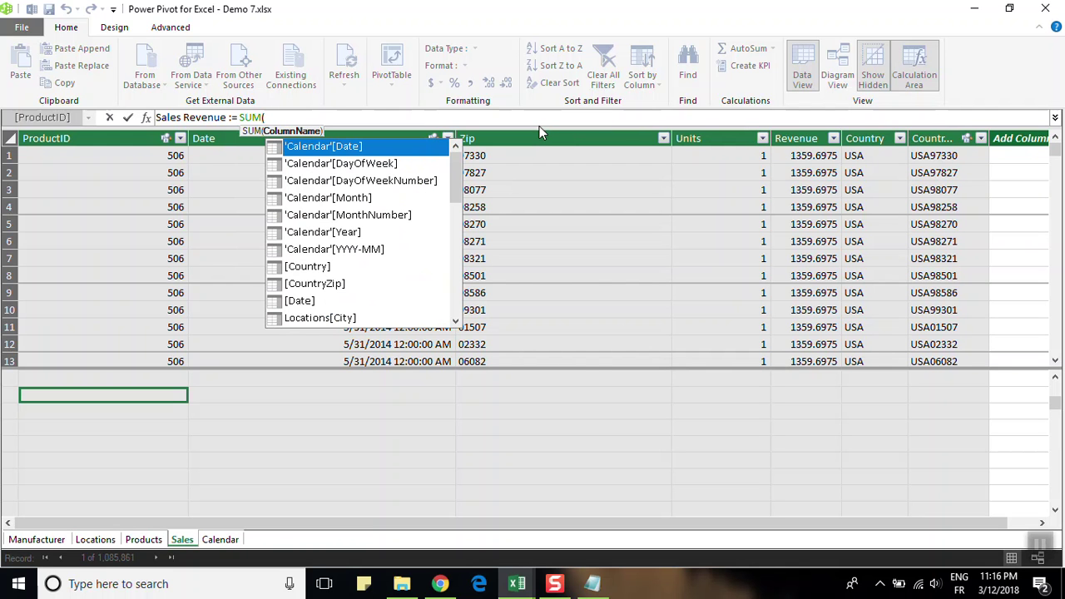
text(re)
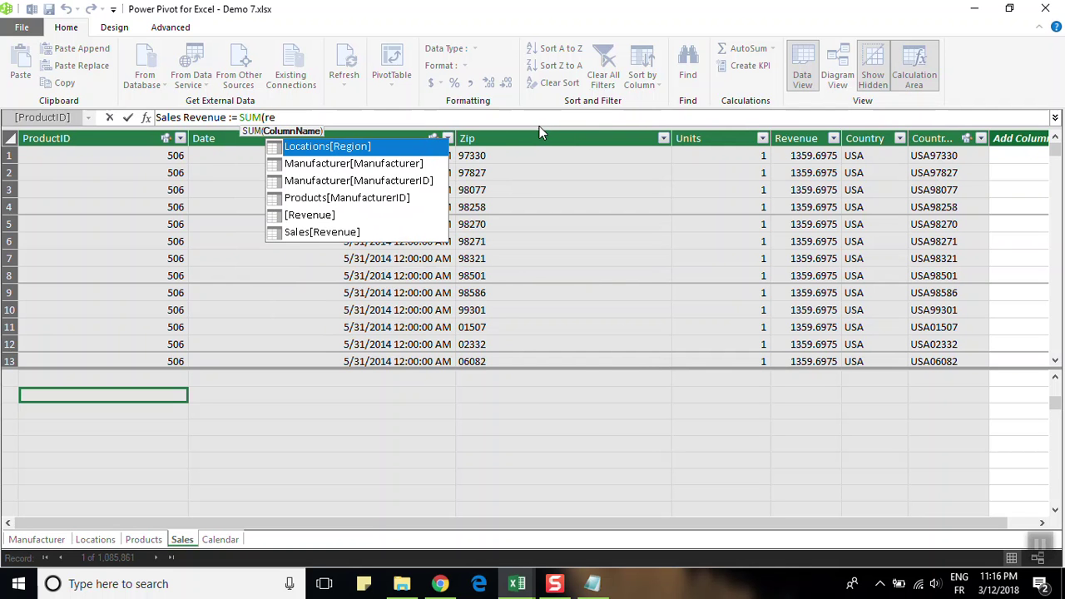
text(ve)
key(Down)
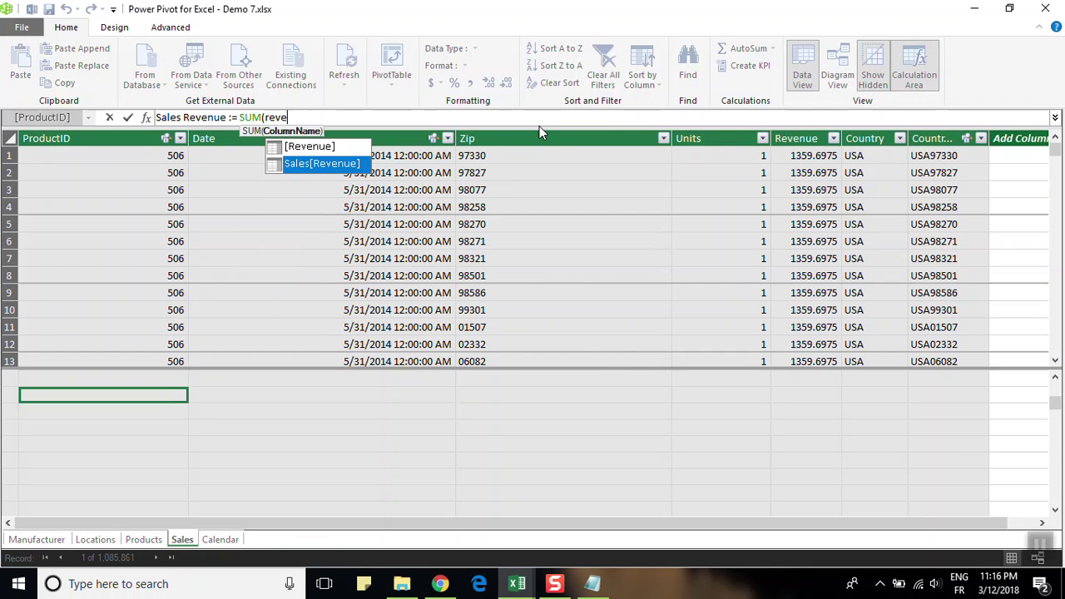
key(Tab)
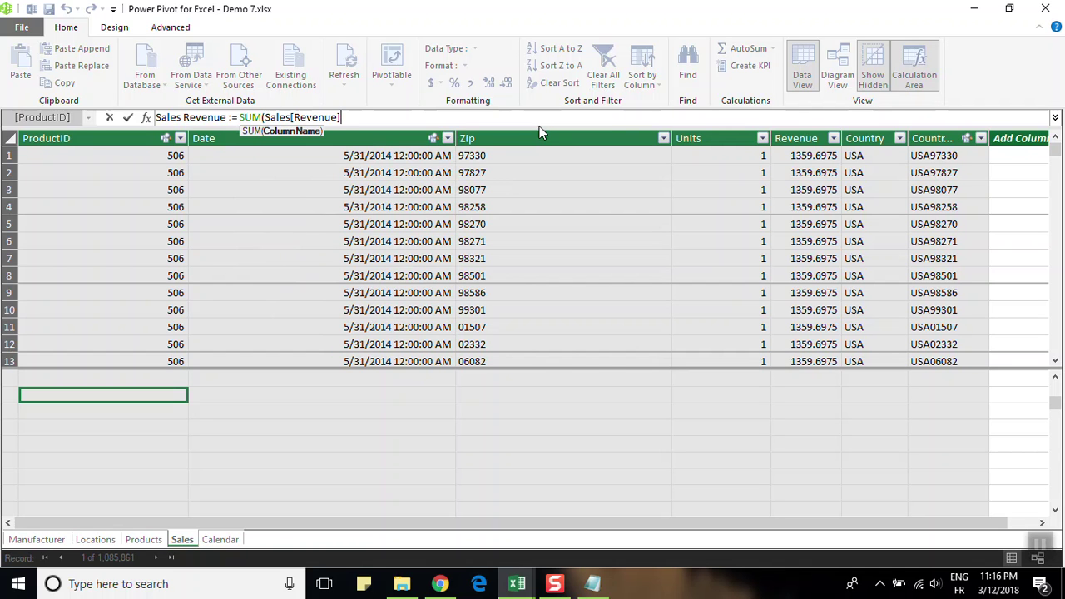
text())
key(Return)
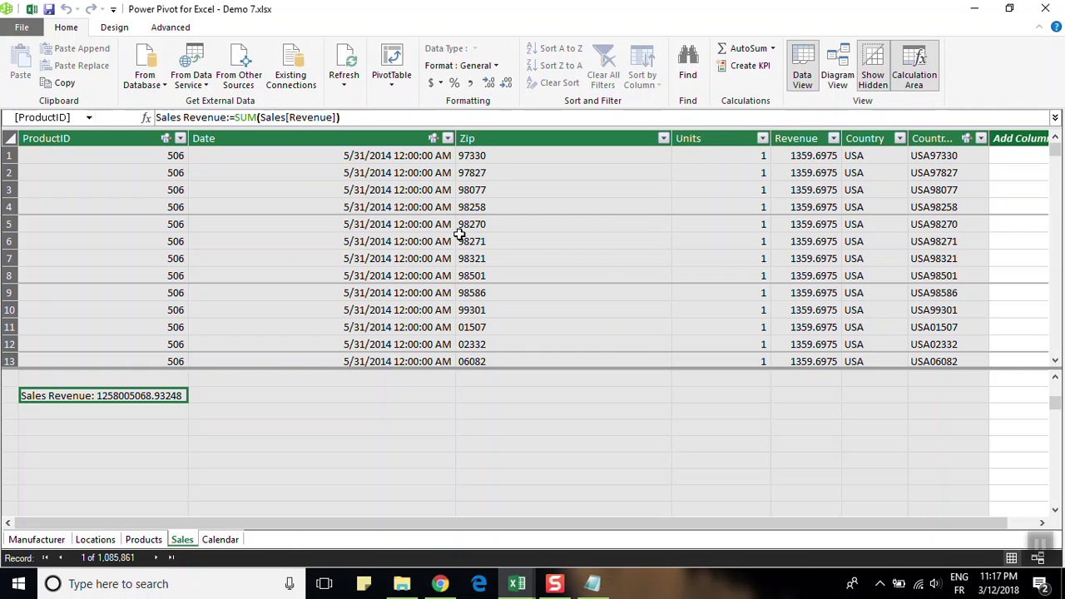
Back in Excel, insert a PivotChart from the Data Model at cell F4 of the Demo7 sheet.
click(1044, 9)
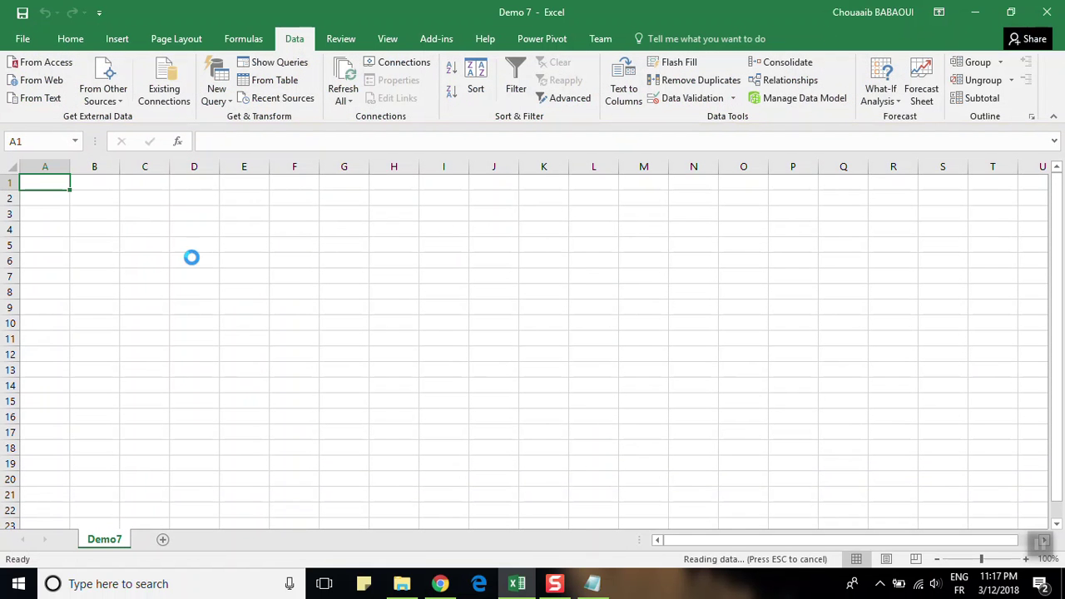
click(307, 231)
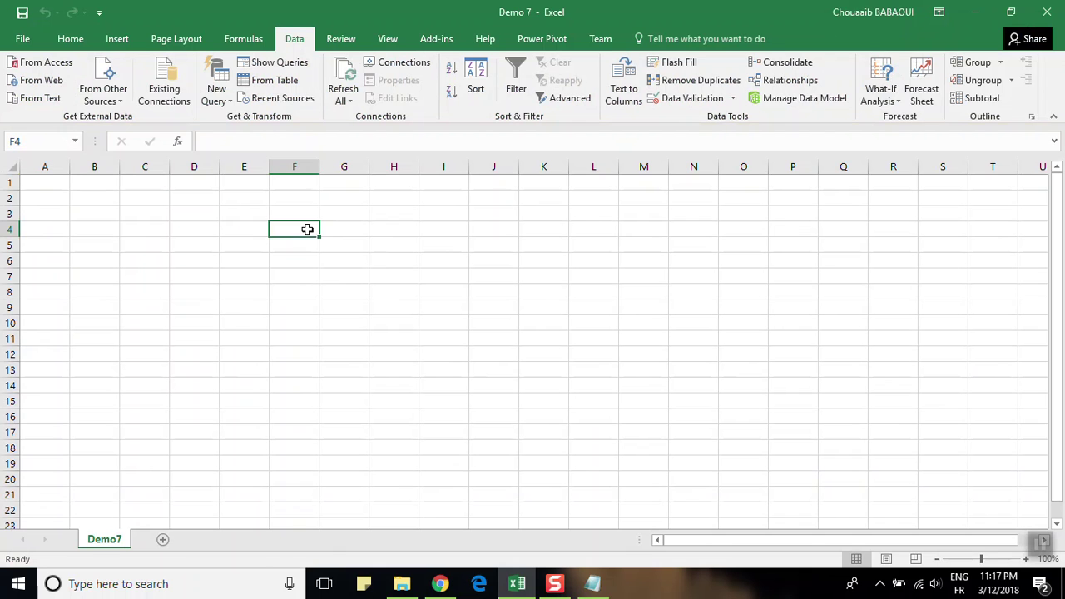
click(117, 39)
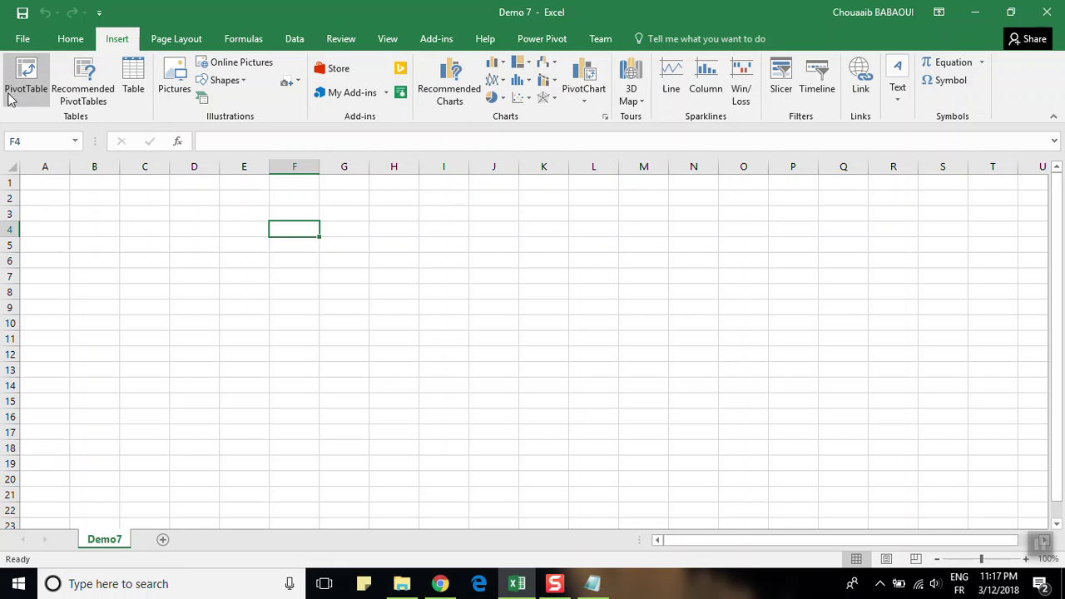
click(593, 90)
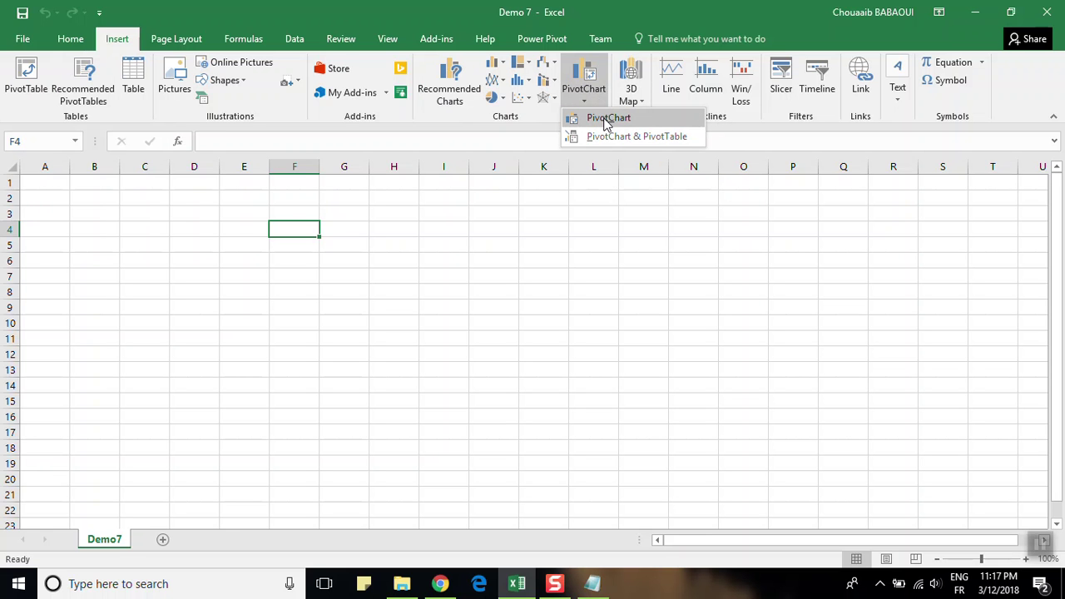
click(606, 120)
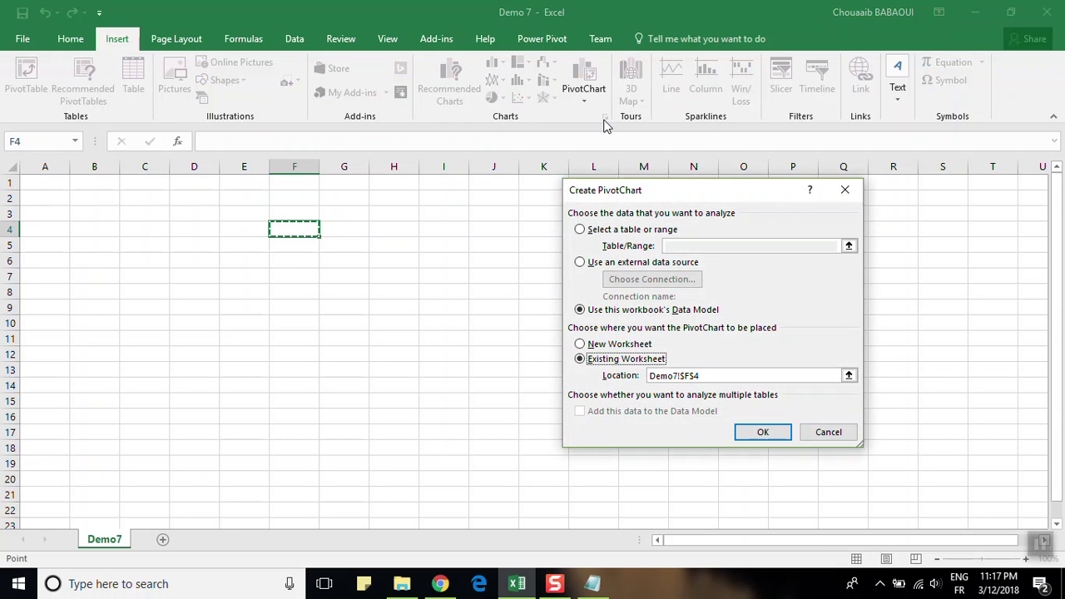
click(757, 440)
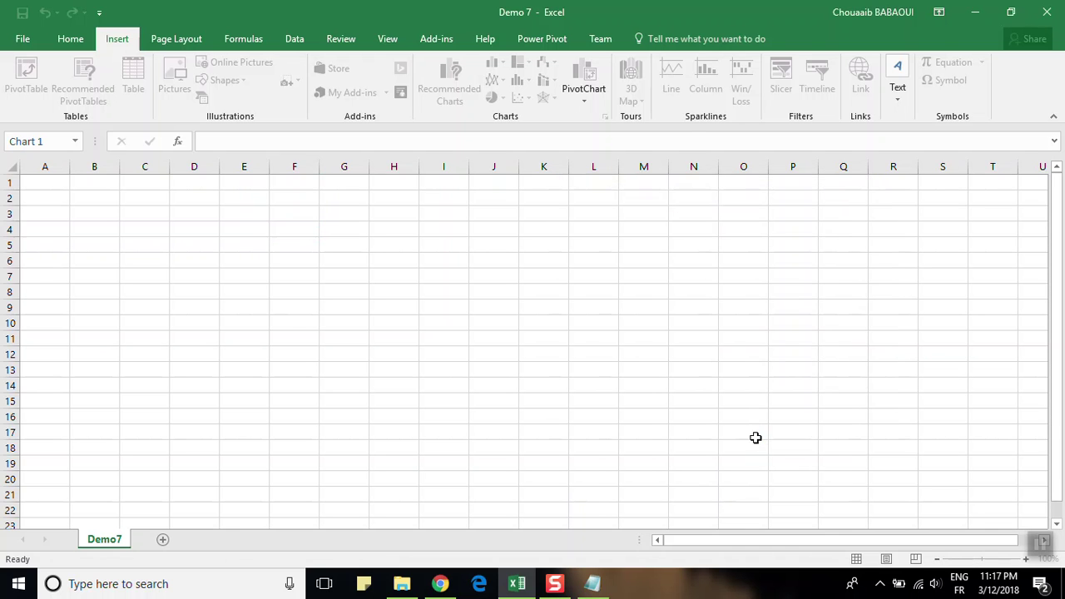
Move the empty chart up to span F1:N15 and browse the Products table's fields.
drag(547, 260, 500, 204)
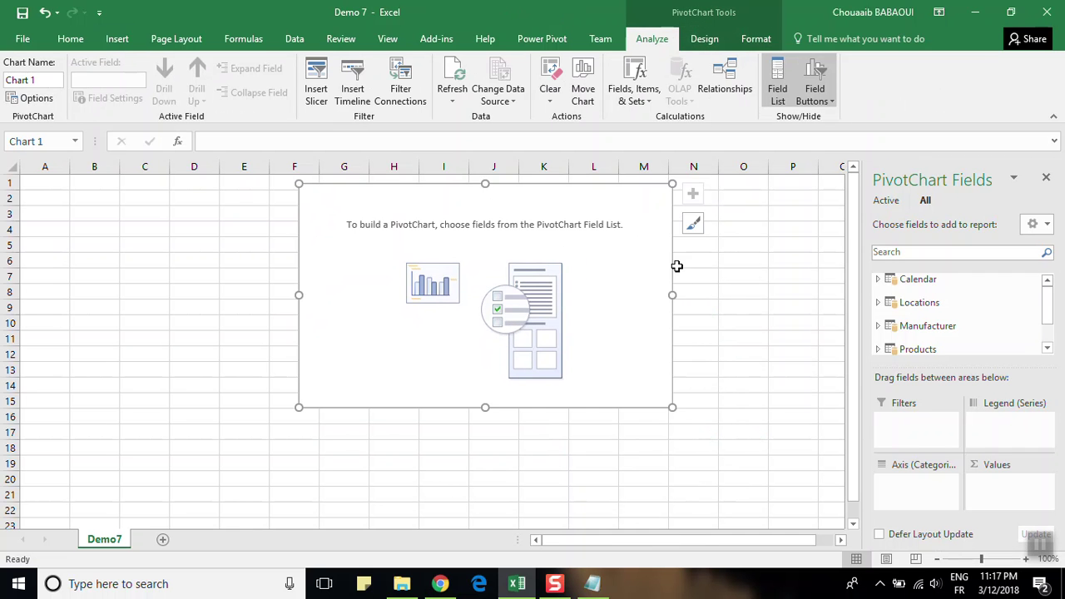
drag(1046, 309, 1050, 334)
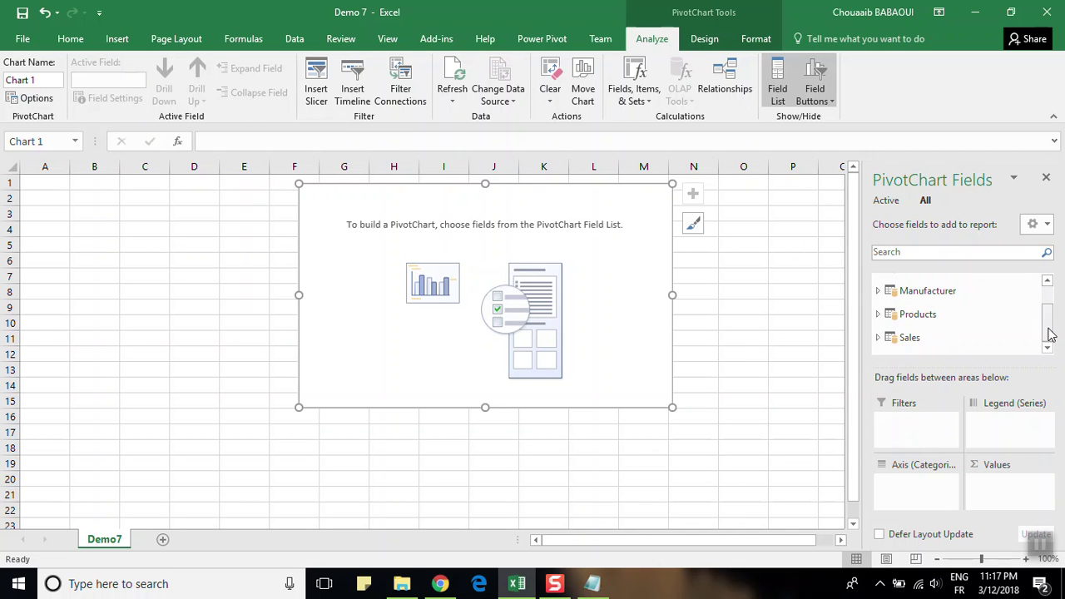
click(878, 315)
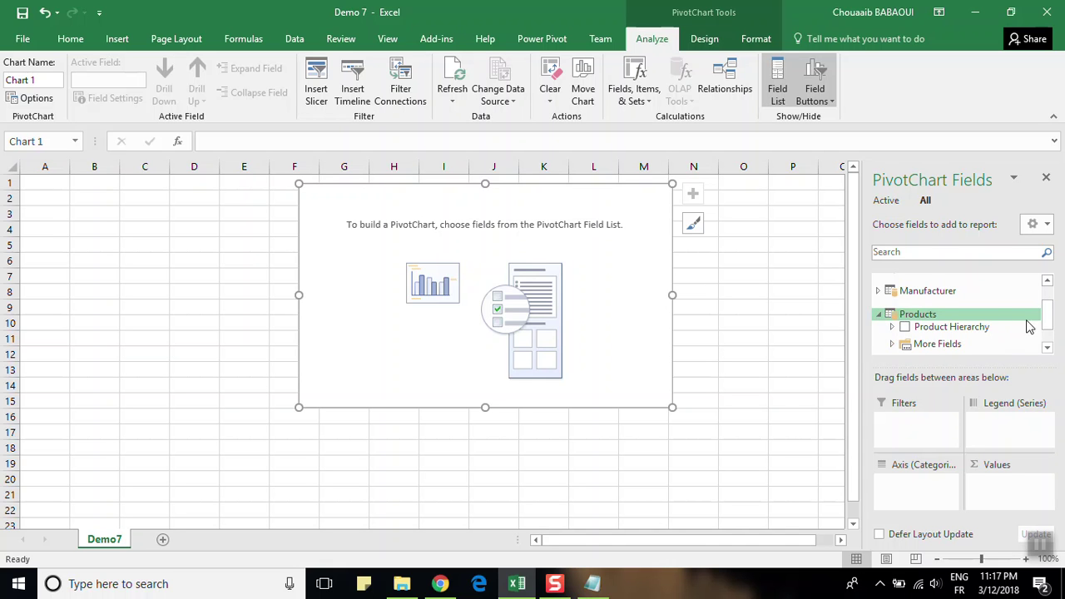
drag(1047, 314, 1047, 328)
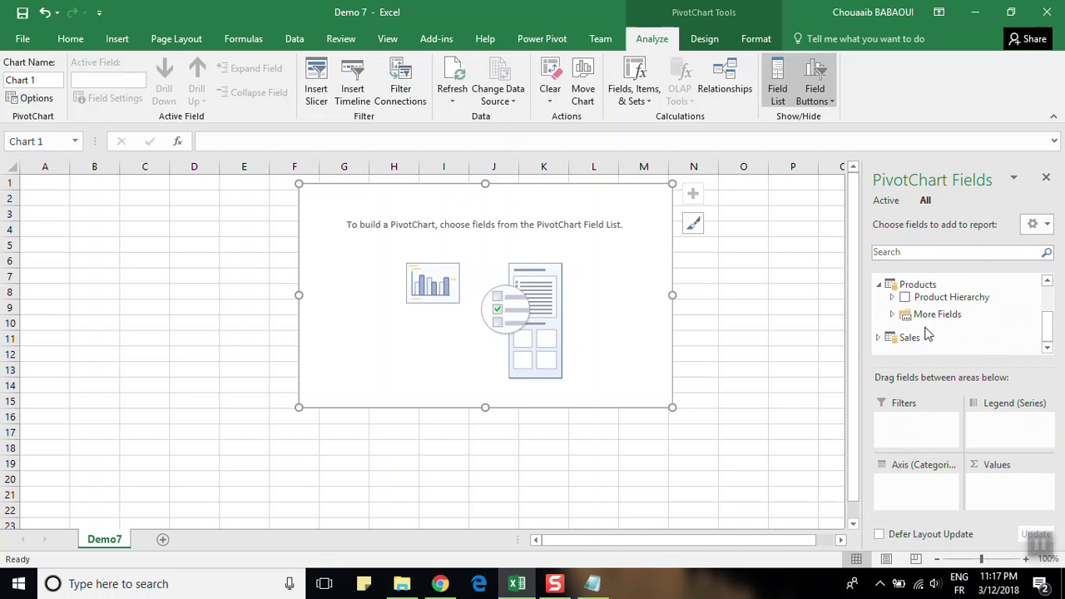
click(892, 314)
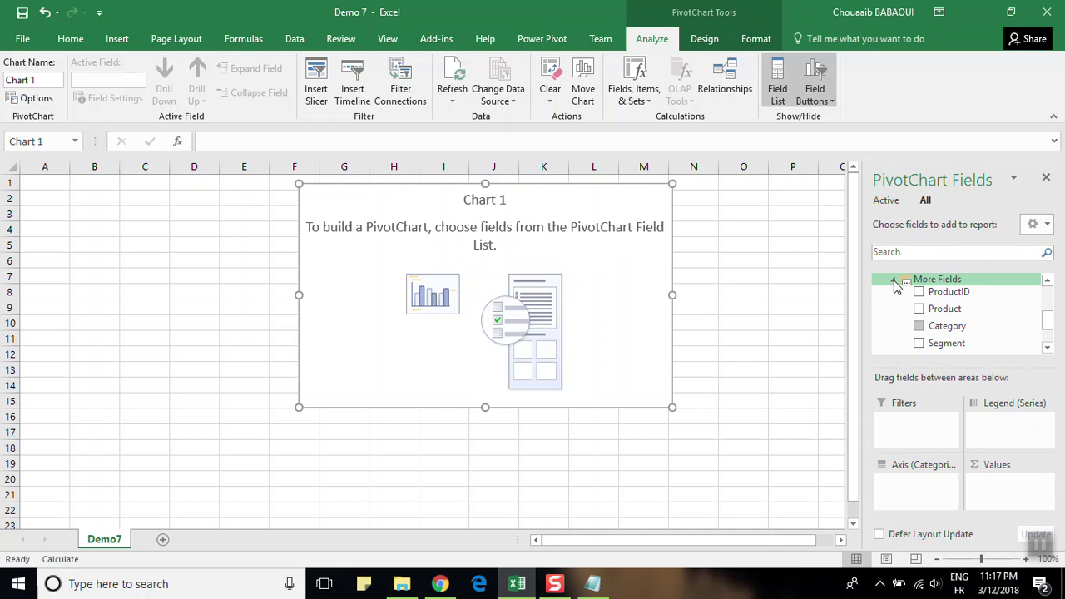
Collapse Products, expand Sales, and add the Sales Revenue measure to the chart.
click(892, 280)
click(878, 287)
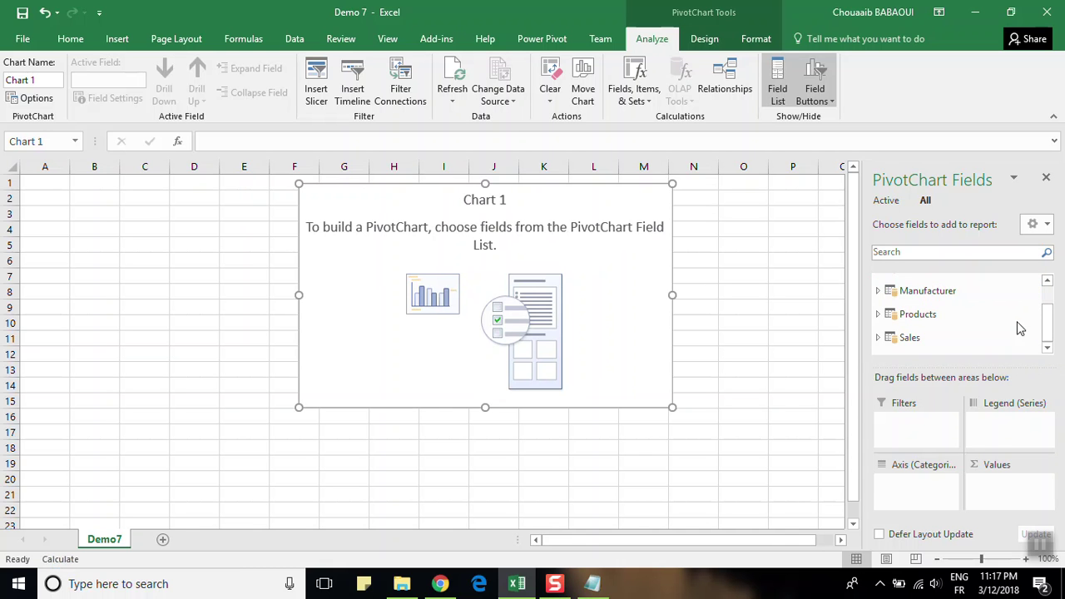
click(878, 338)
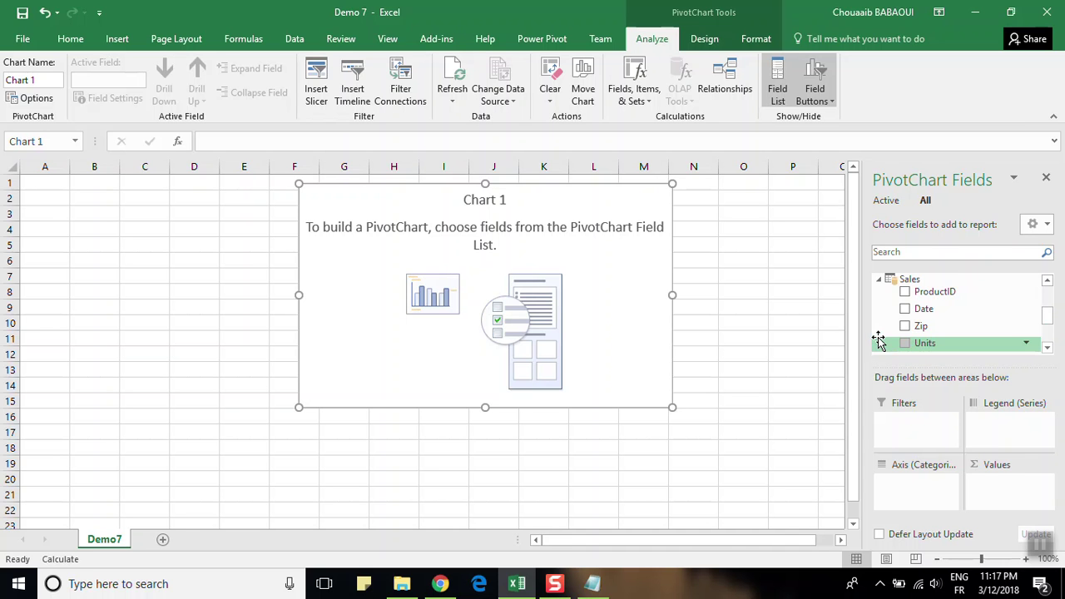
drag(1048, 315, 1048, 336)
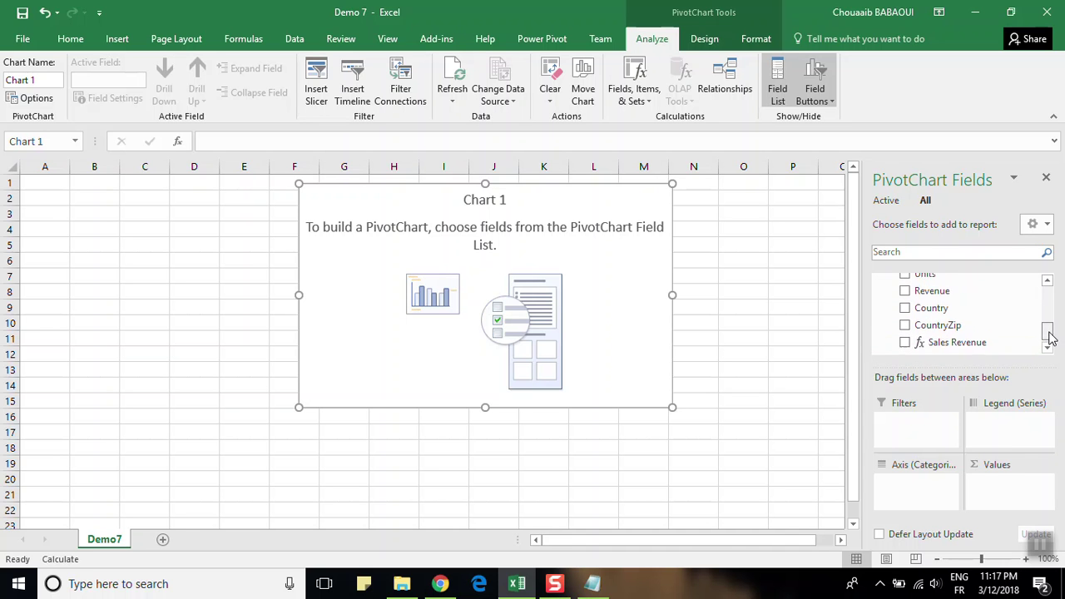
click(905, 336)
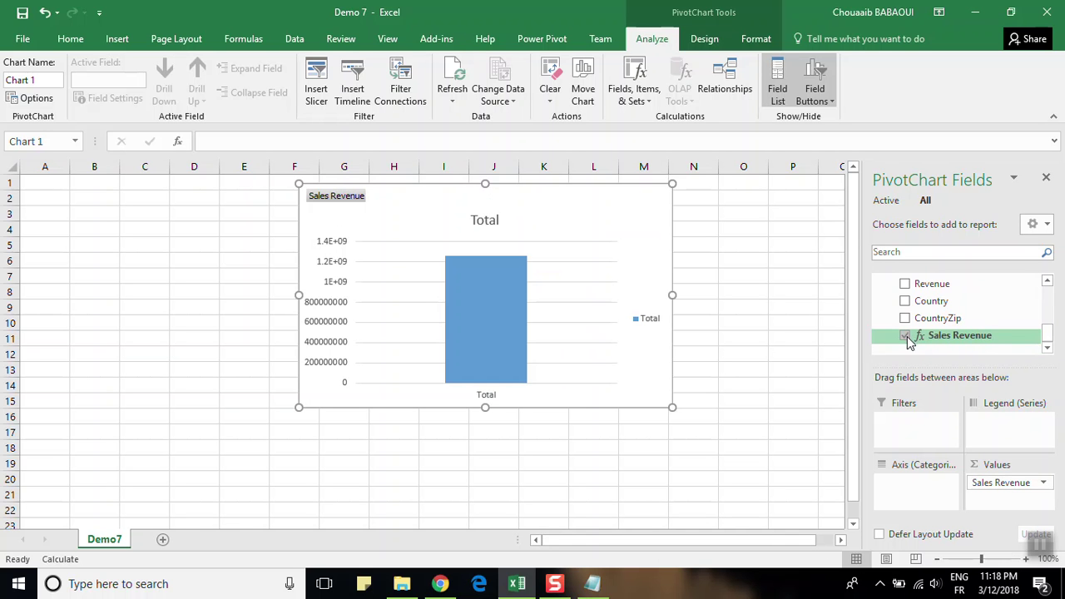
Add the Product field from Products' additional fields to the chart's axis.
drag(1047, 336, 1046, 283)
click(878, 302)
click(878, 302)
click(878, 348)
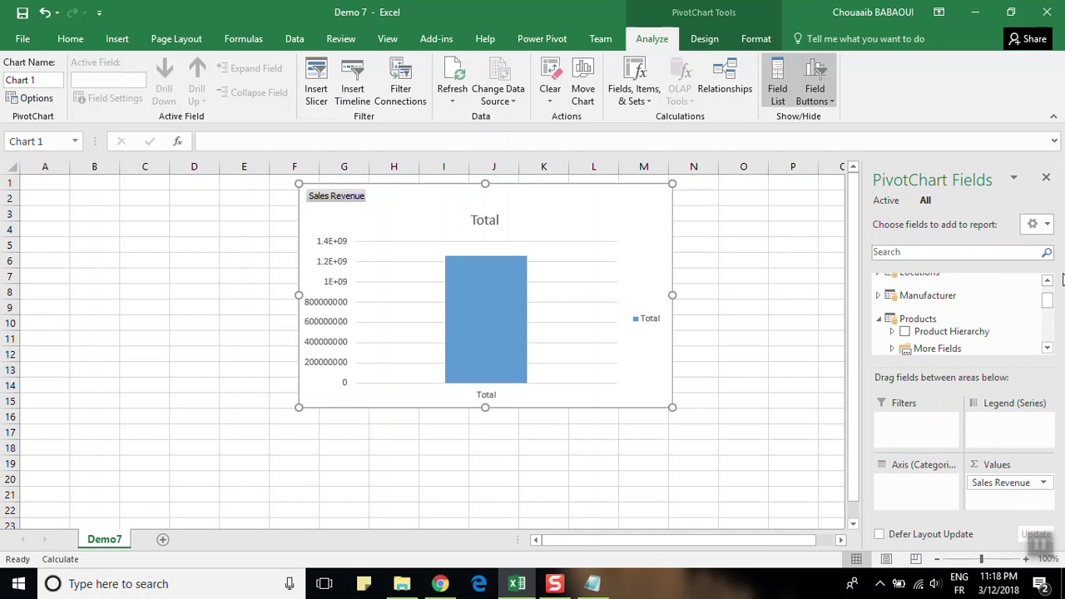
drag(1047, 298, 1050, 311)
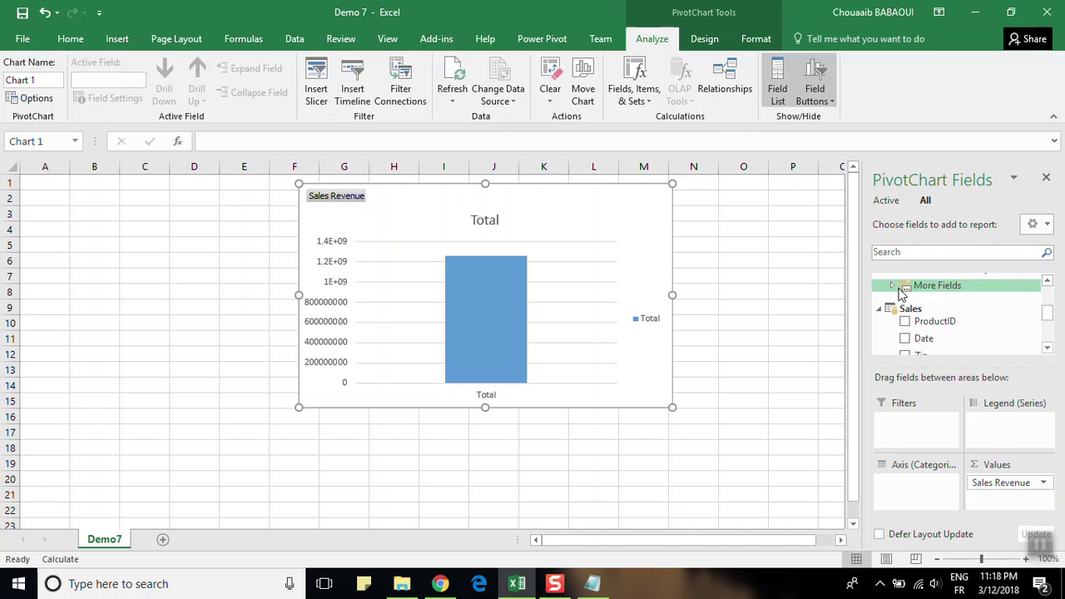
click(892, 286)
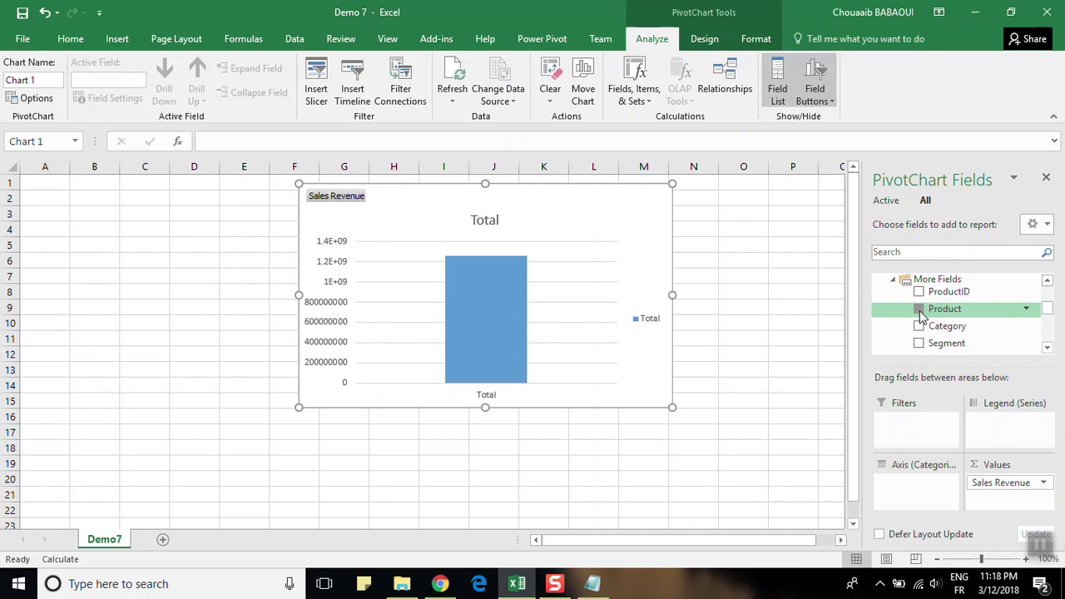
click(918, 308)
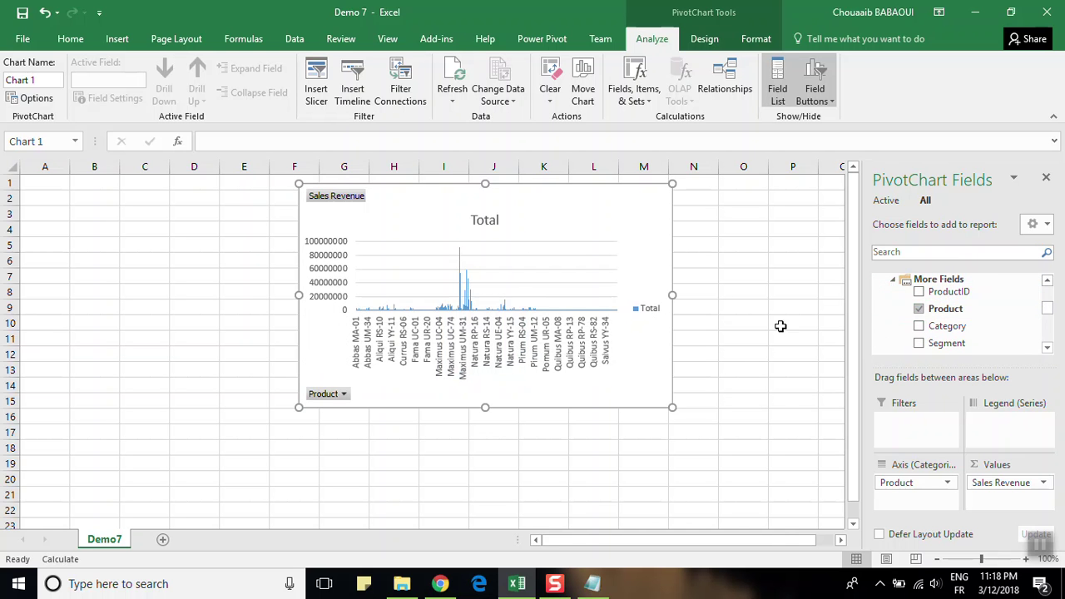
click(592, 278)
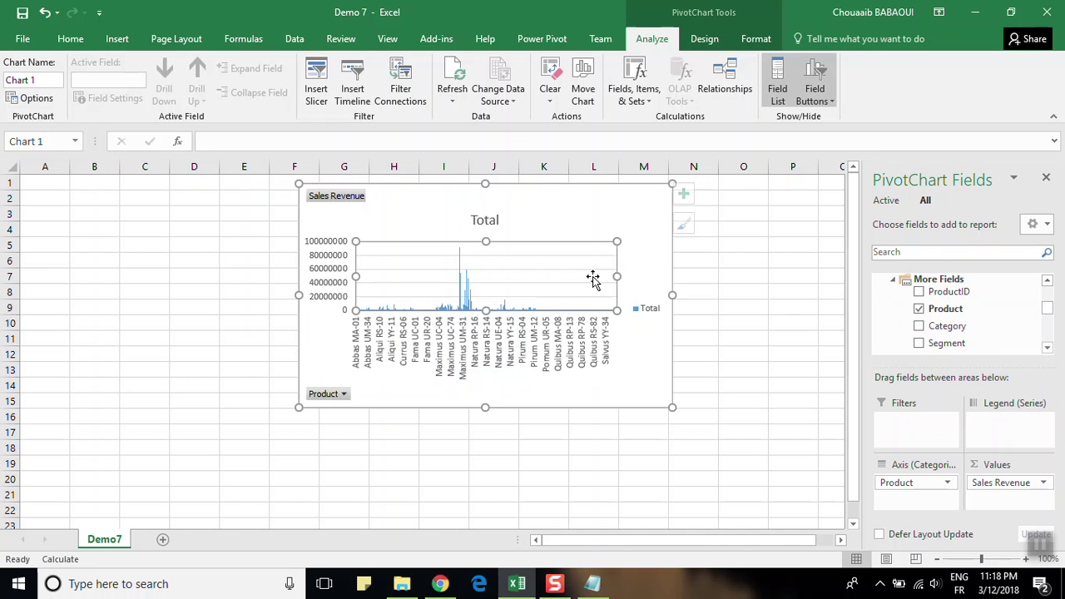
click(571, 214)
click(704, 41)
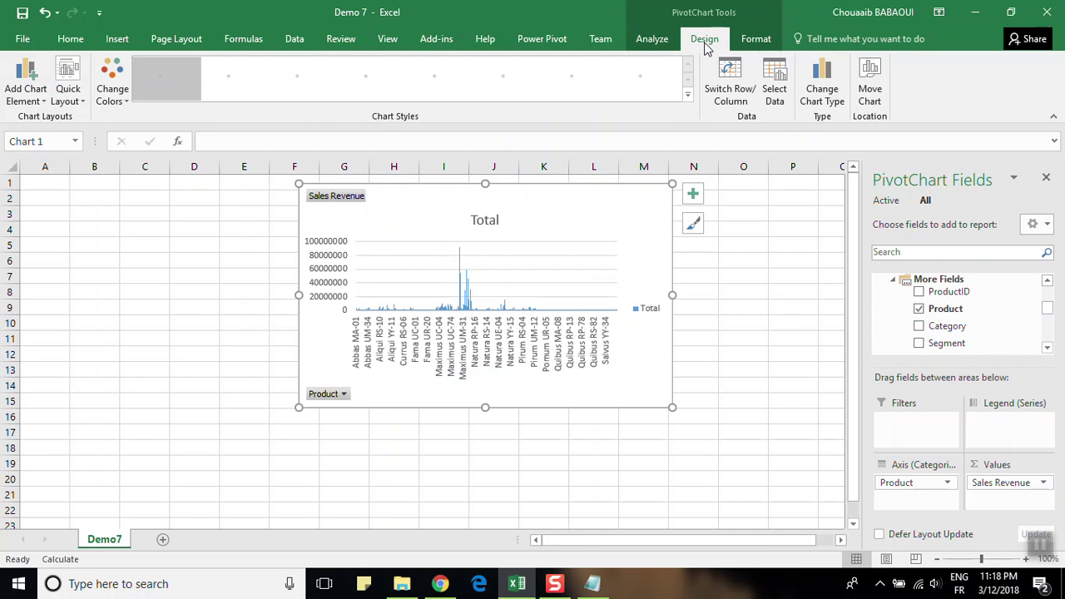
Change Chart 1's chart type to Pie.
click(834, 107)
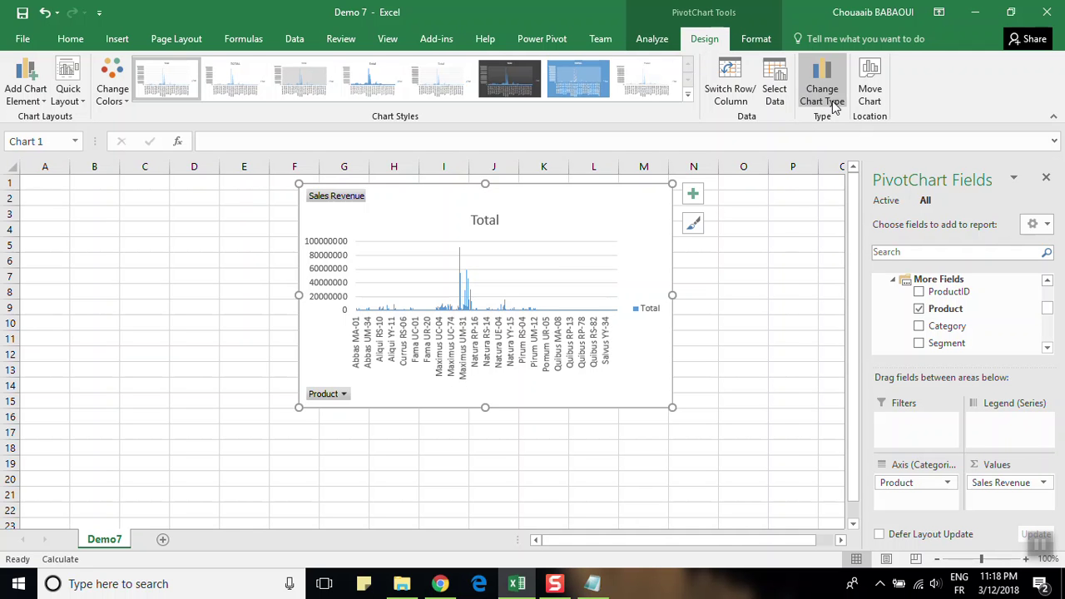
click(349, 191)
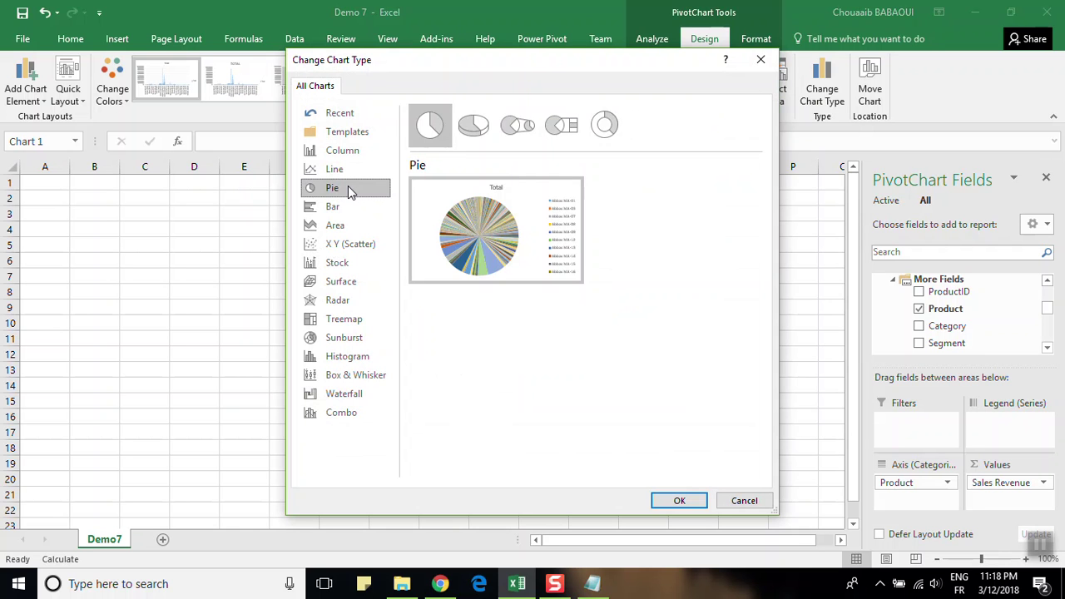
click(672, 500)
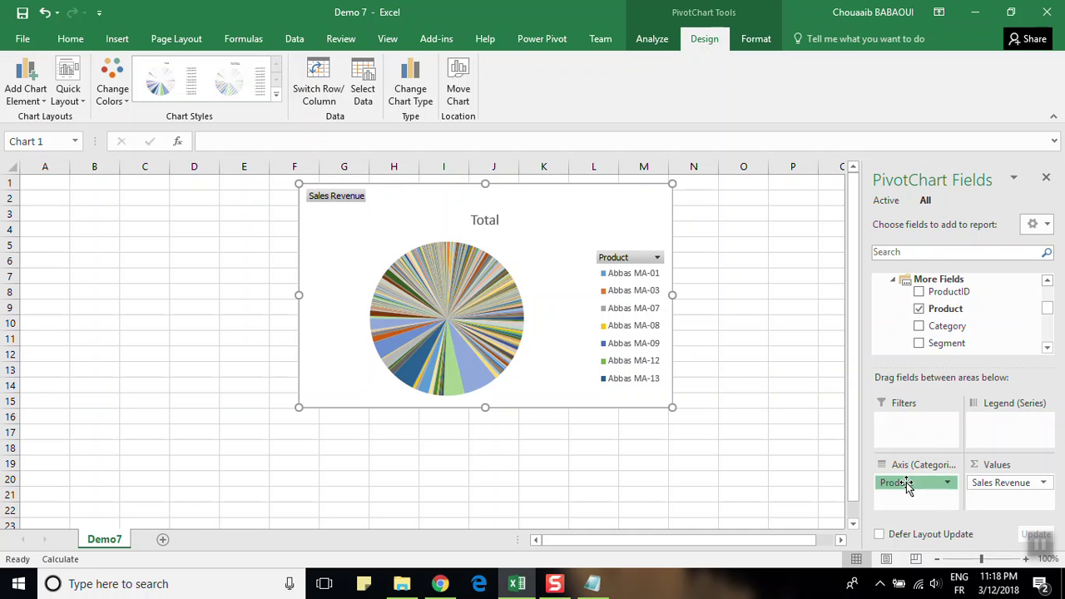
Replace Product with Category so the pie shows Mix, Rural, Urban and Youth slices.
drag(908, 484, 749, 445)
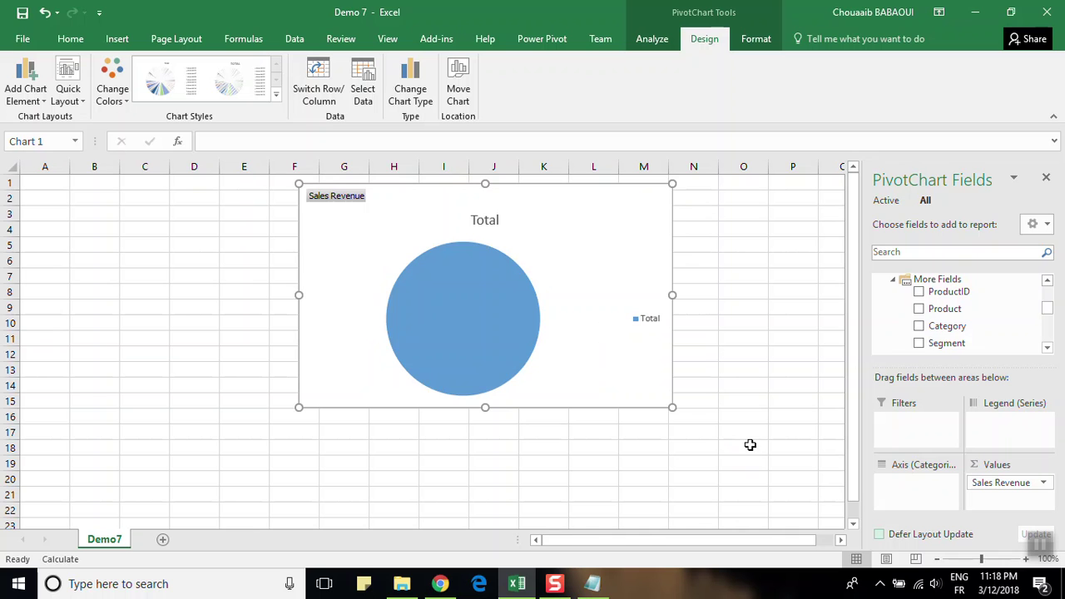
click(920, 327)
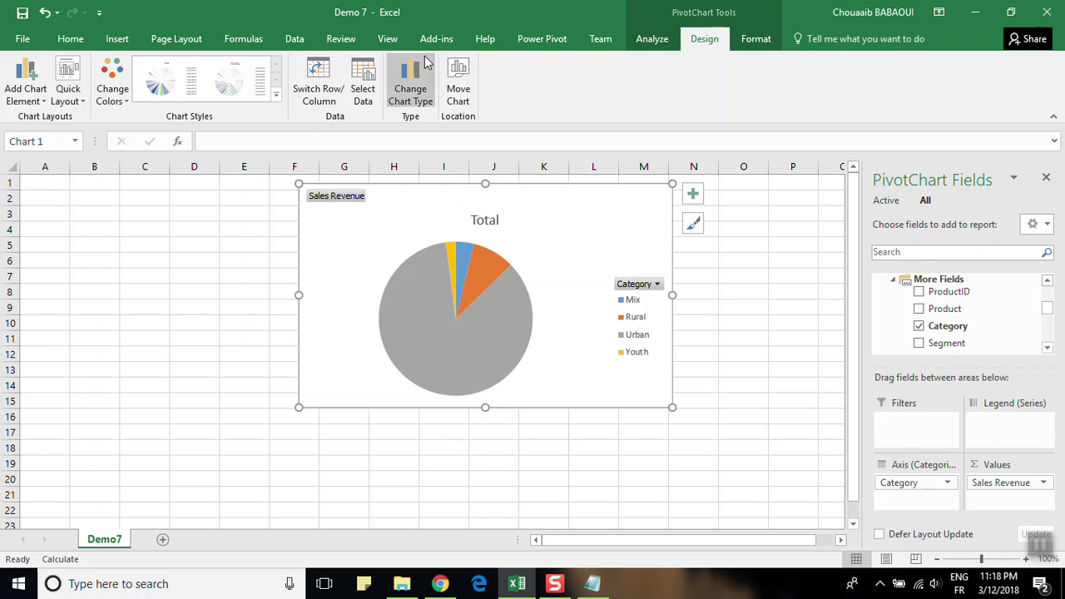
click(757, 42)
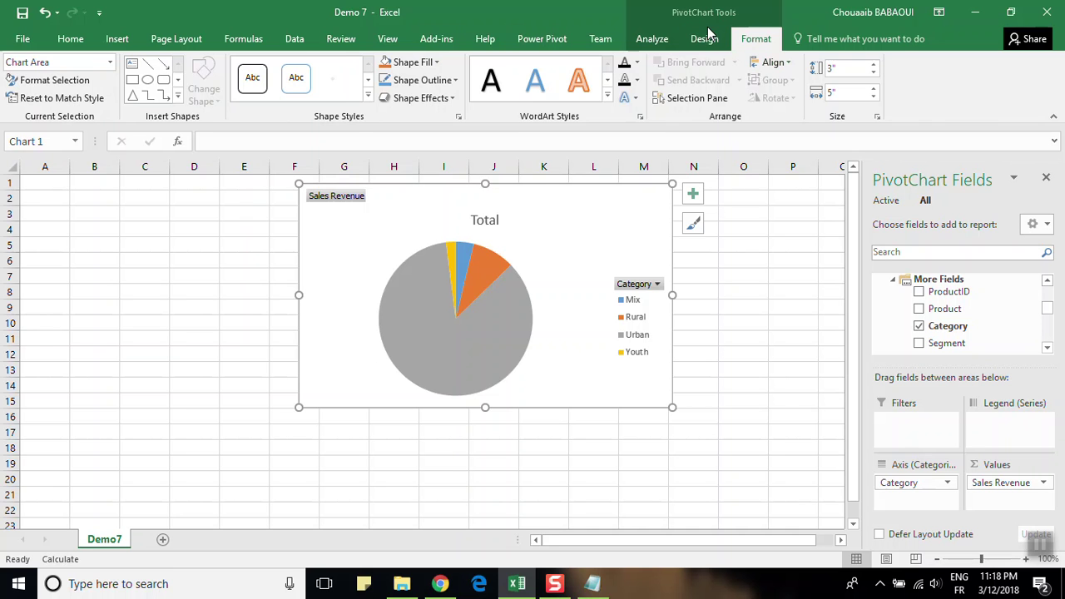
click(701, 44)
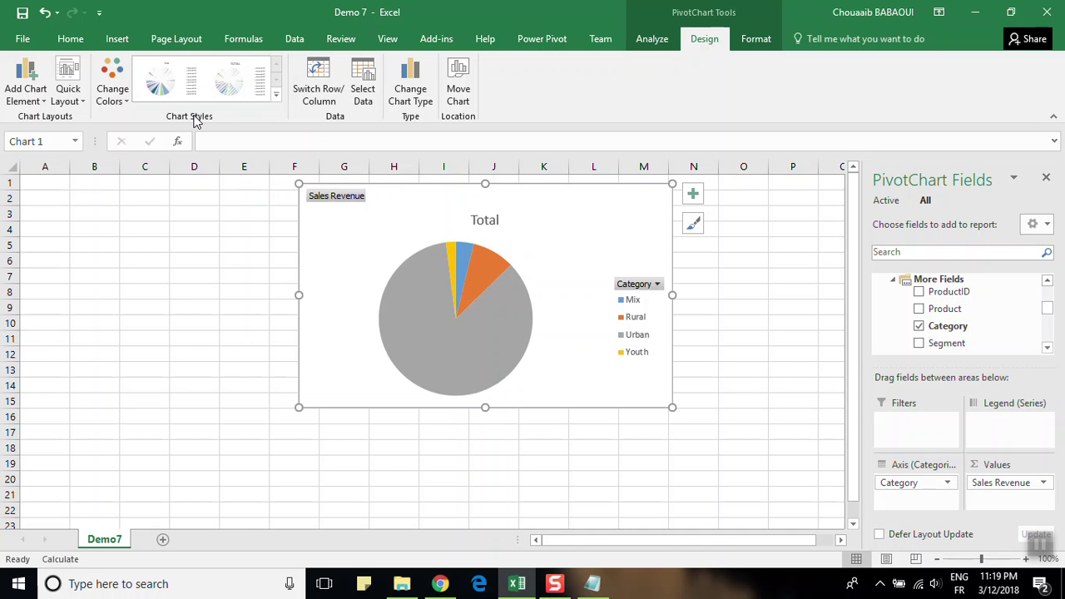
Change the chart title from Total to 'Sales by Categories'.
double_click(489, 221)
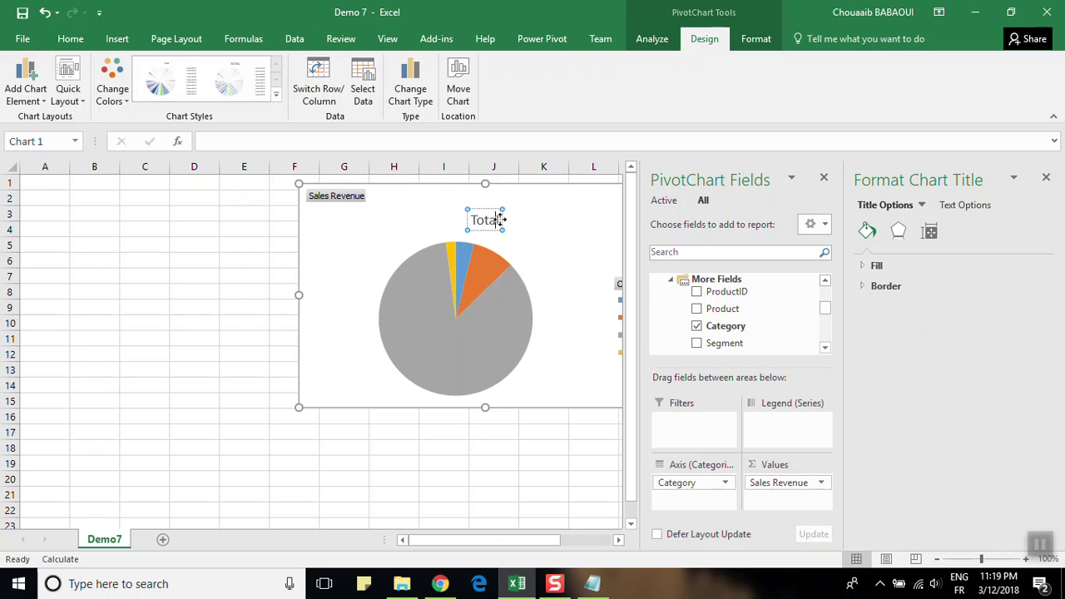
key(BackSpace)
text(ales)
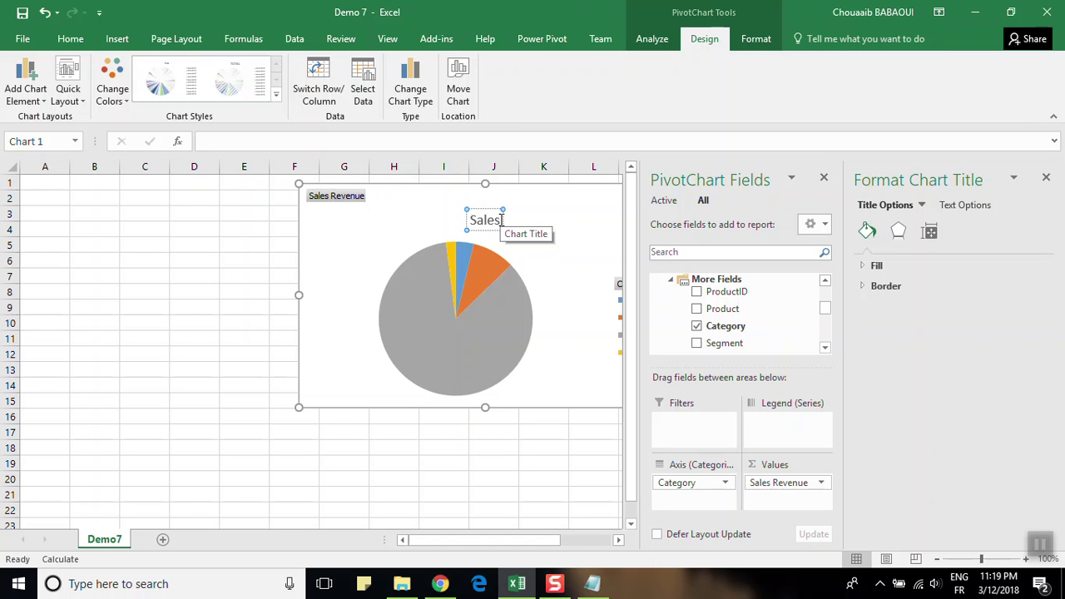
text( by)
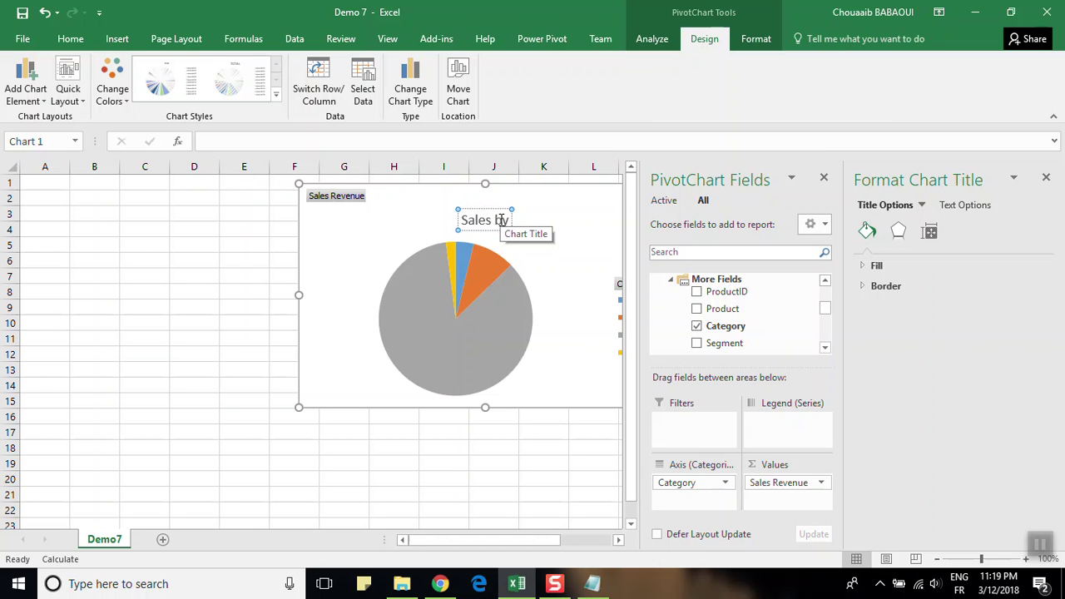
text( Category)
key(BackSpace)
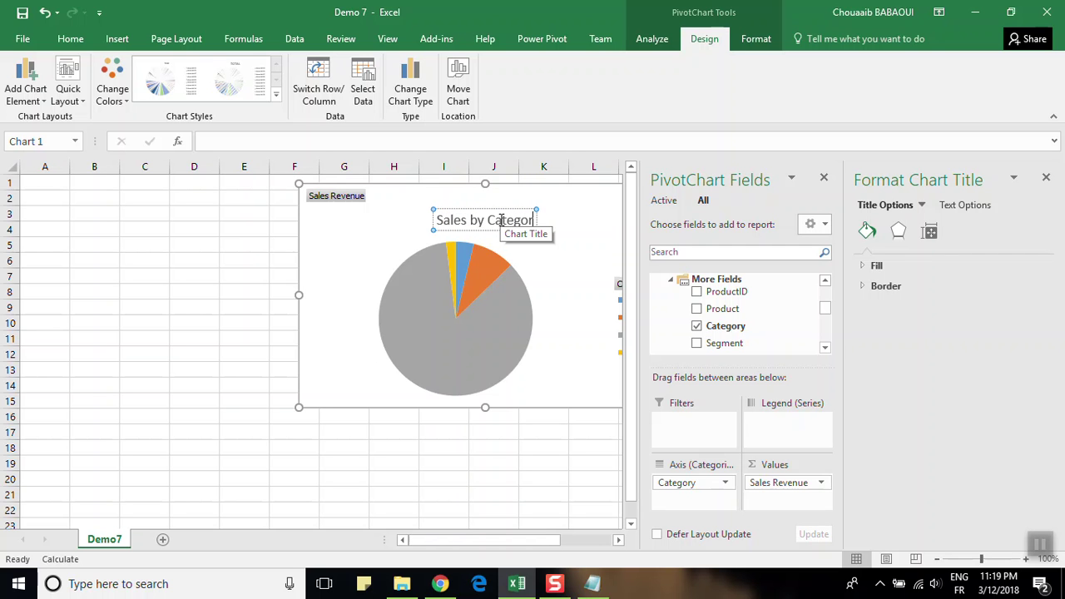
text(ies)
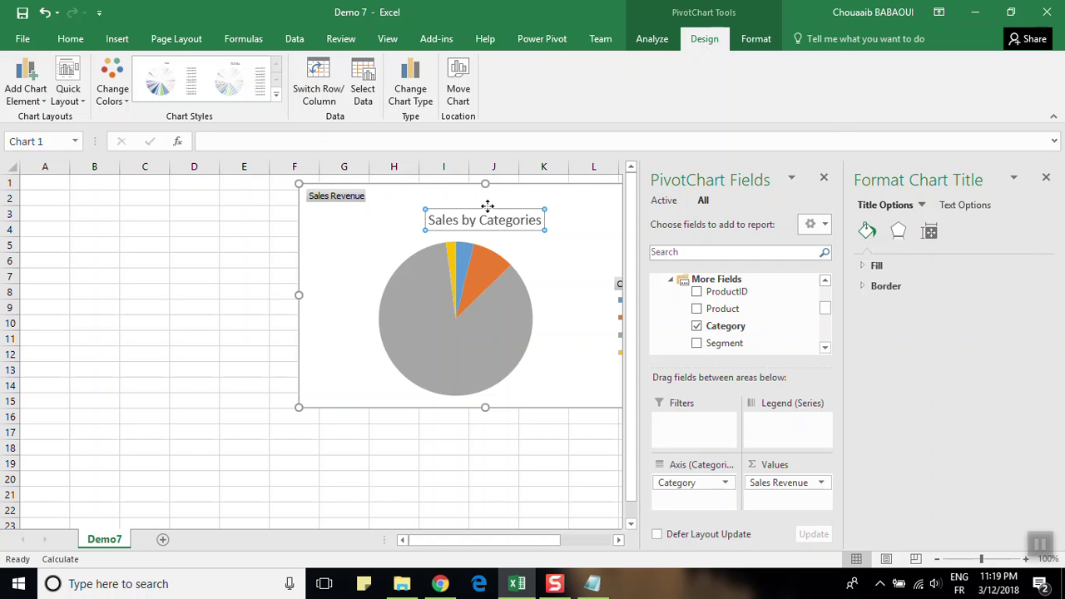
click(225, 209)
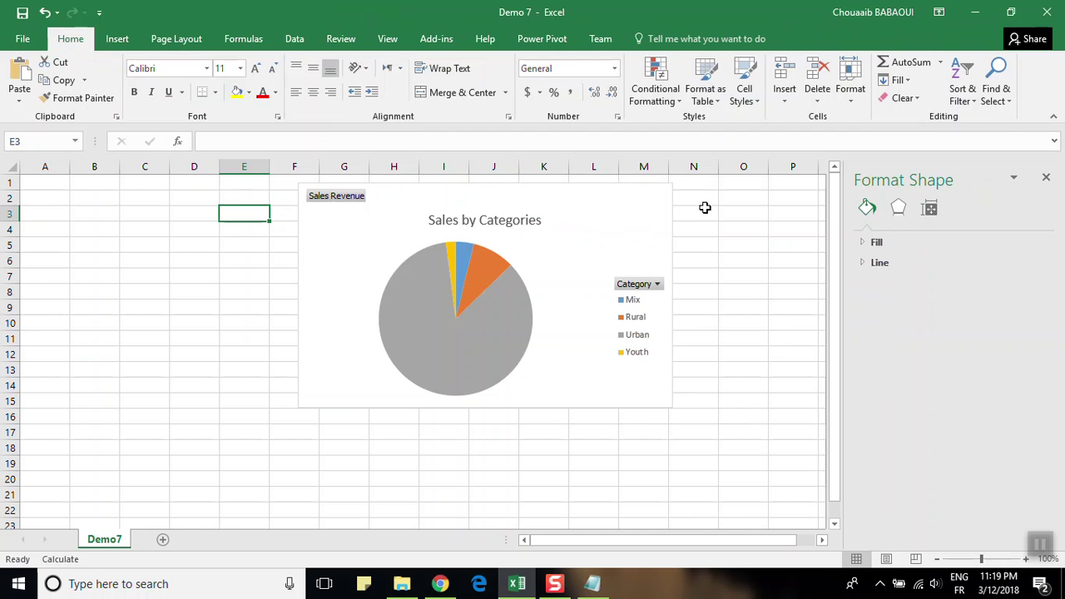
click(637, 221)
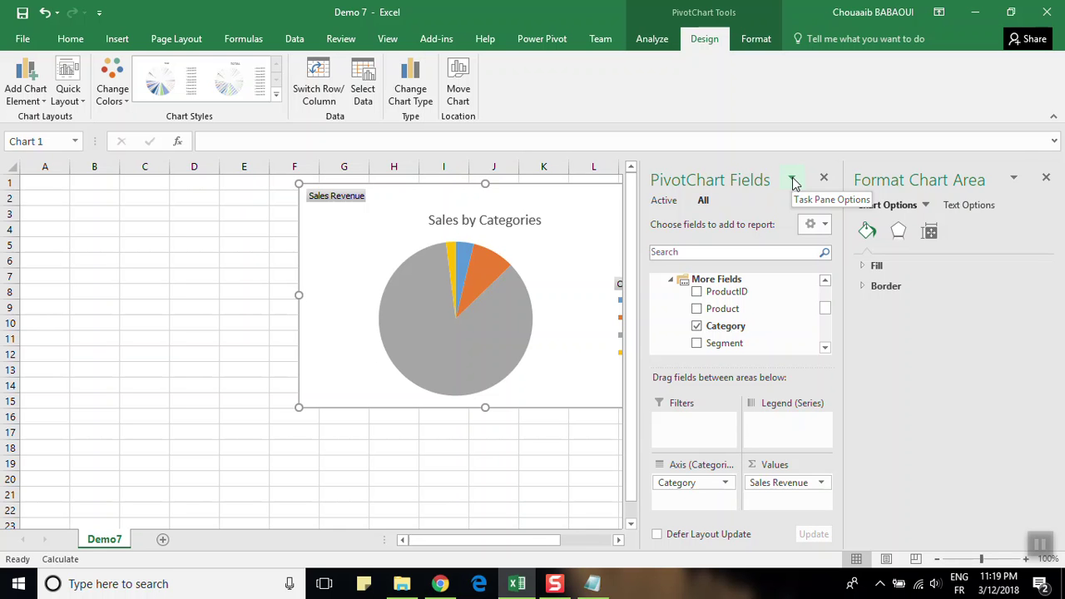
Close the Format Chart Area pane and drag the Sales by Categories title up and left above the pie.
click(1047, 178)
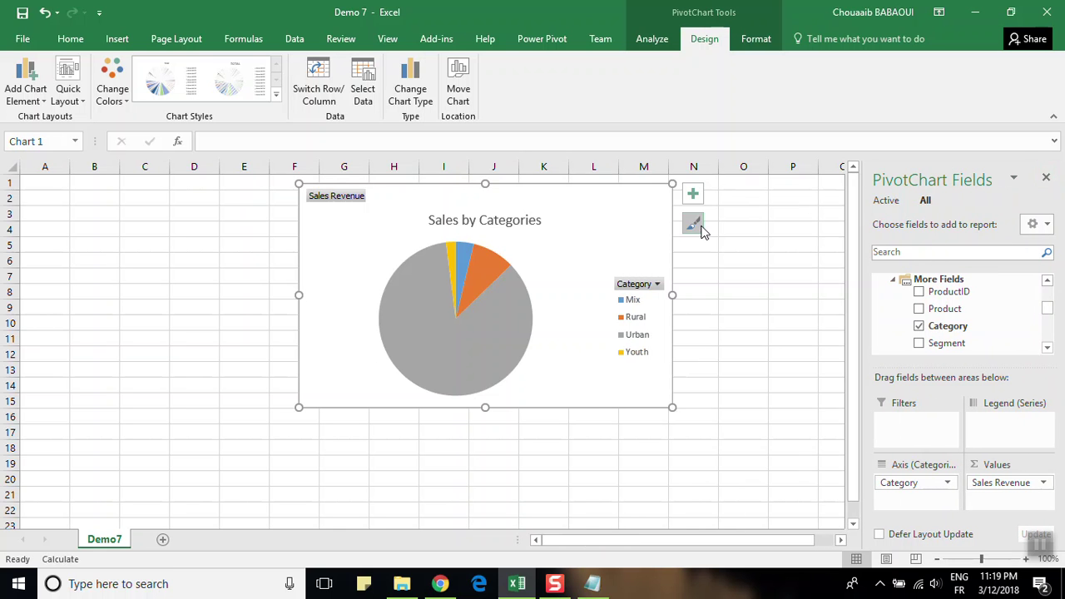
click(506, 221)
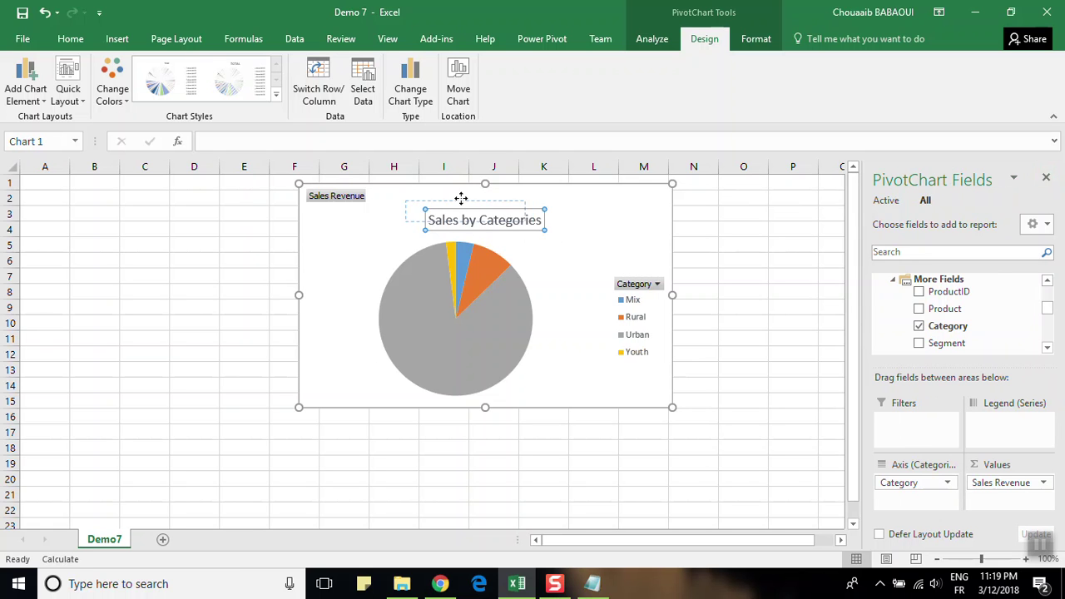
drag(479, 203, 454, 196)
click(430, 300)
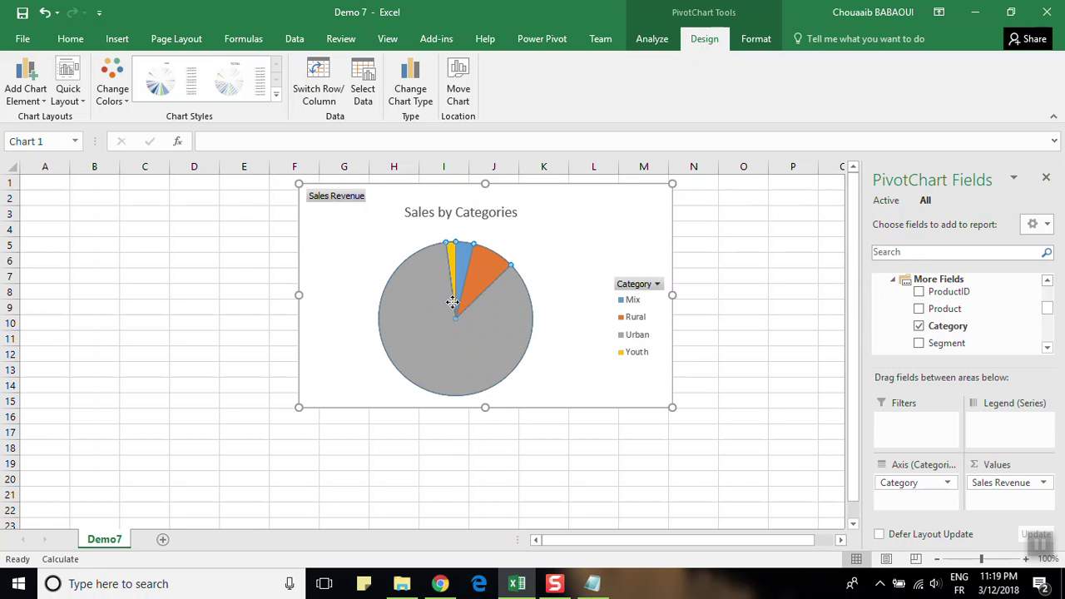
click(458, 210)
drag(456, 200, 439, 200)
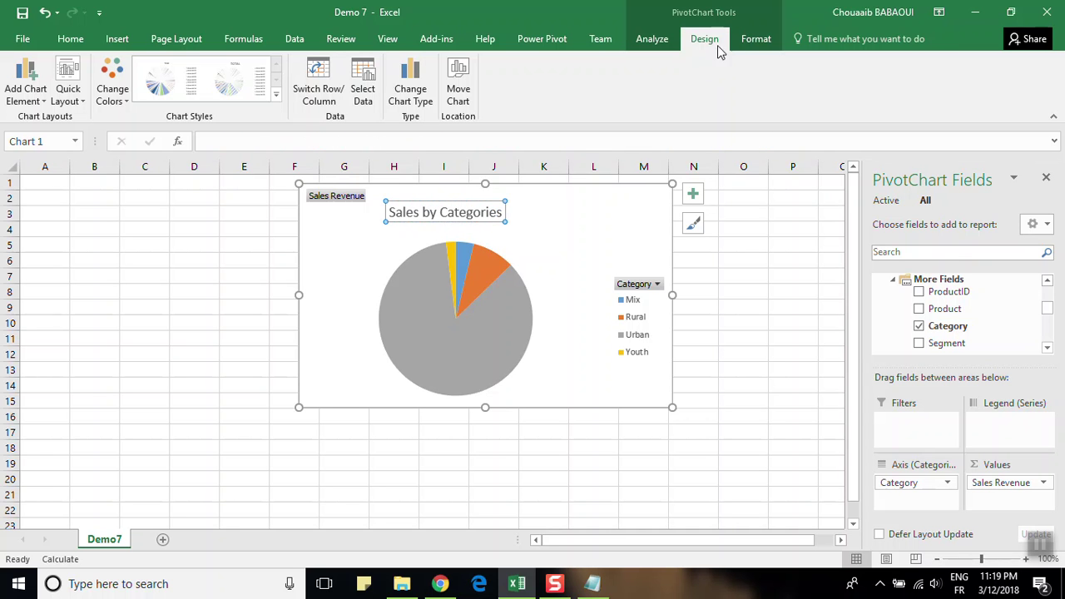
click(420, 92)
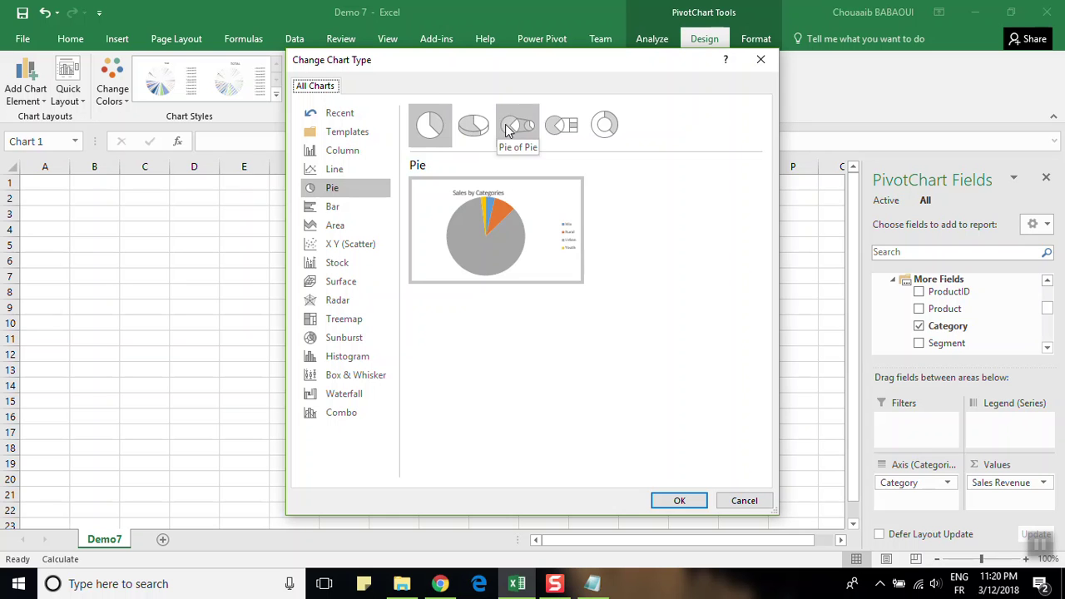
Preview Doughnut, keep the chart a standard Pie, and apply the dark chart style.
click(606, 131)
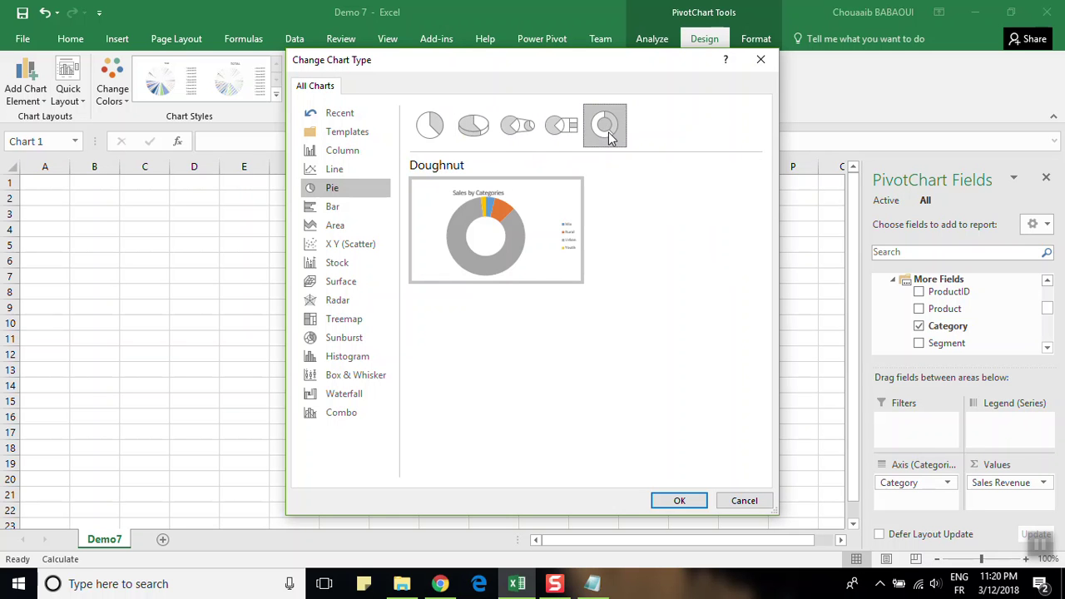
click(429, 124)
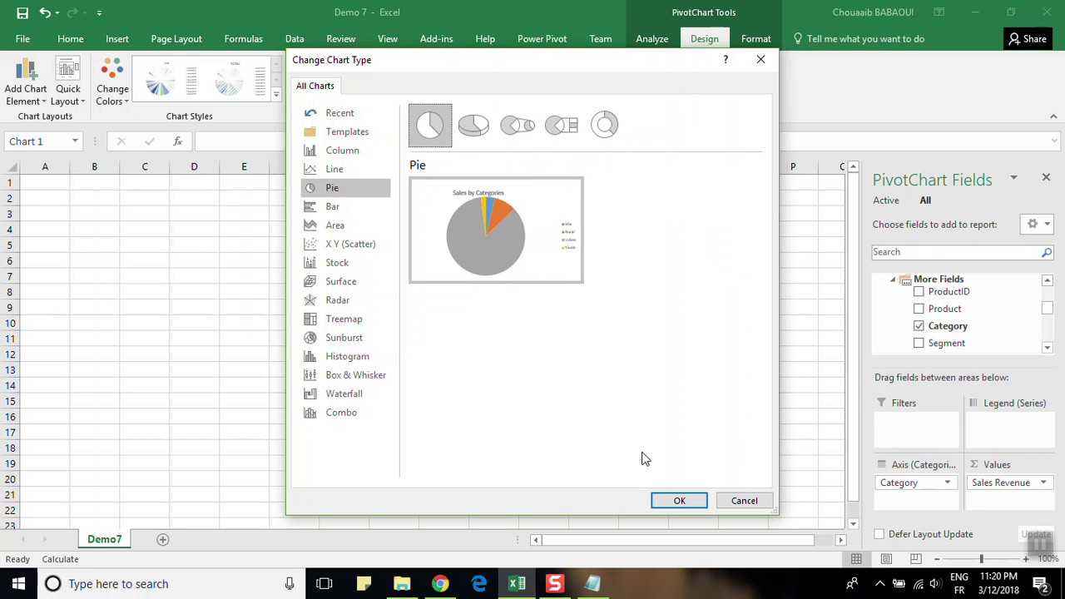
click(678, 500)
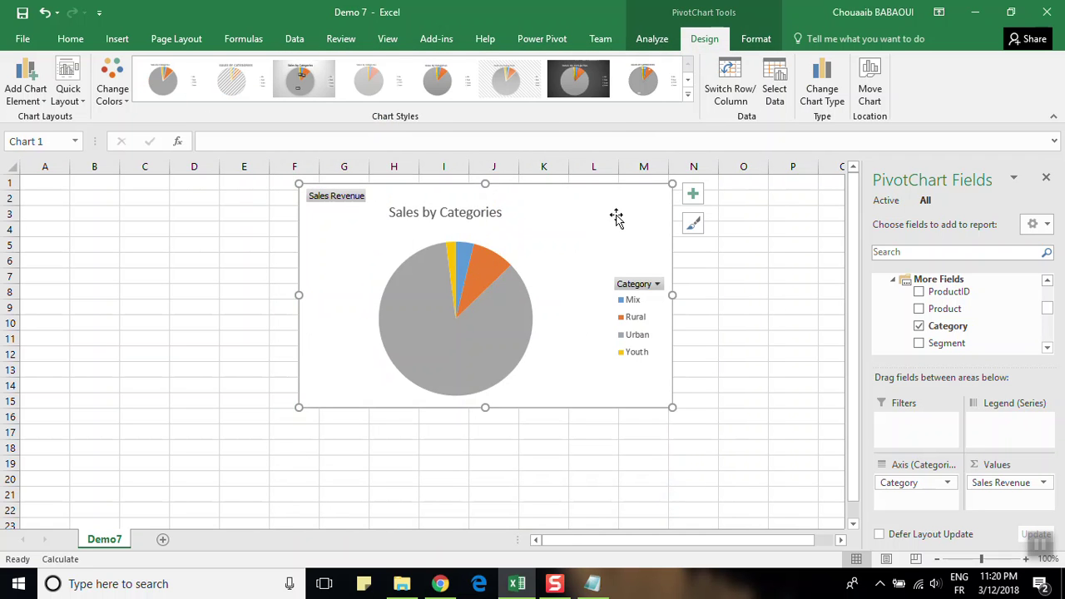
click(576, 96)
click(574, 93)
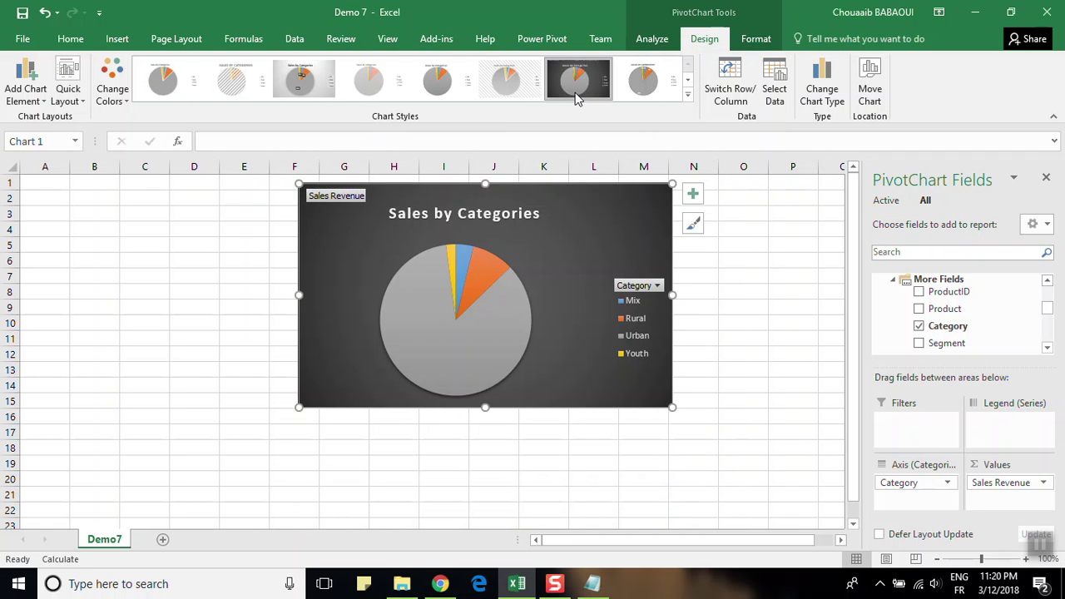
Add data labels to the pie and uncheck Value so only percentages show.
click(503, 311)
right_click(504, 311)
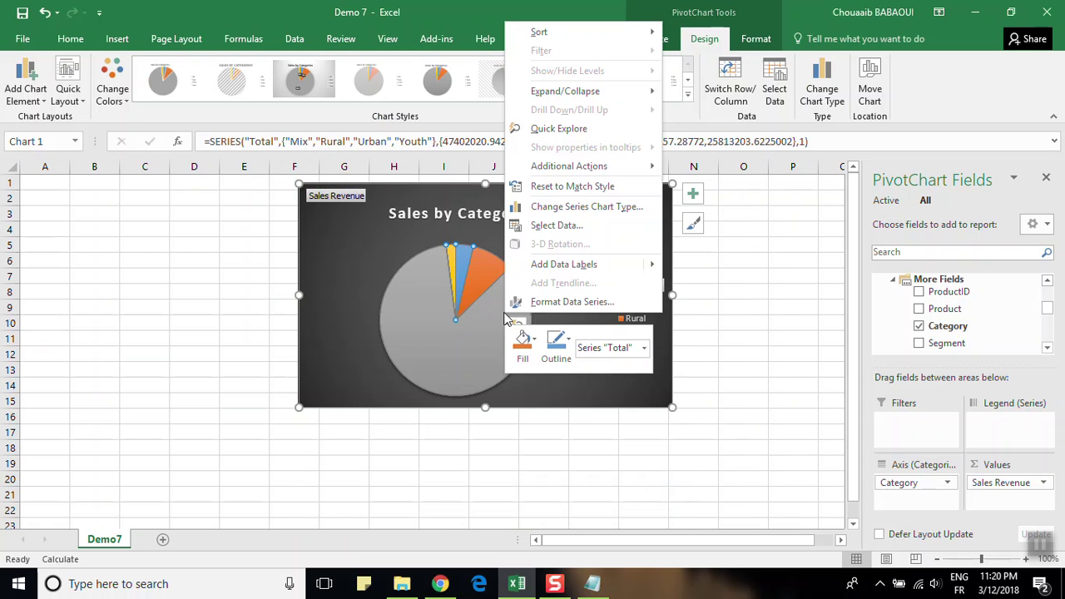
click(566, 264)
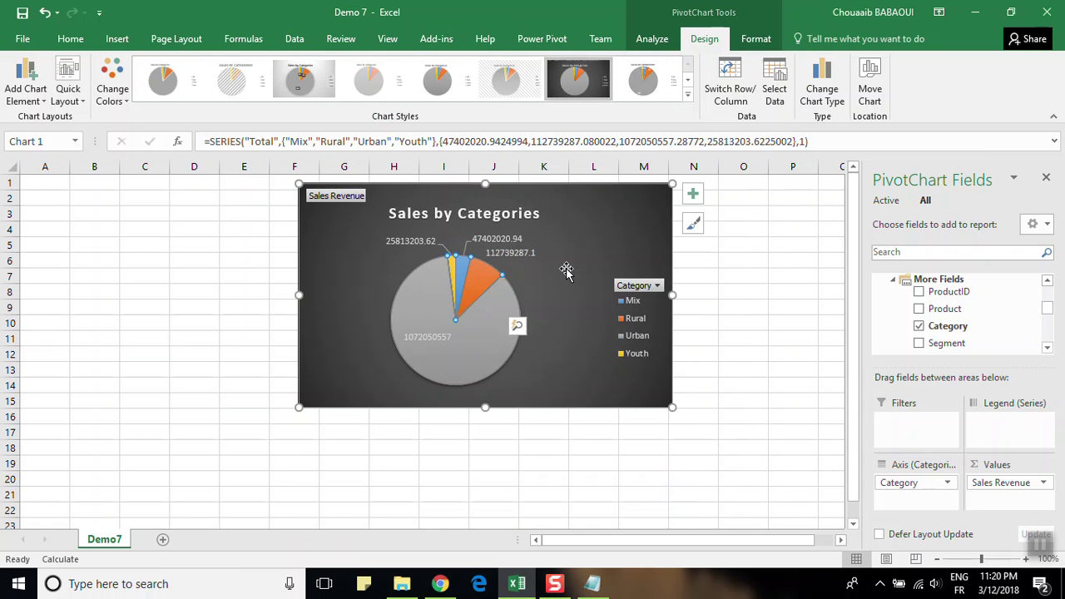
right_click(491, 312)
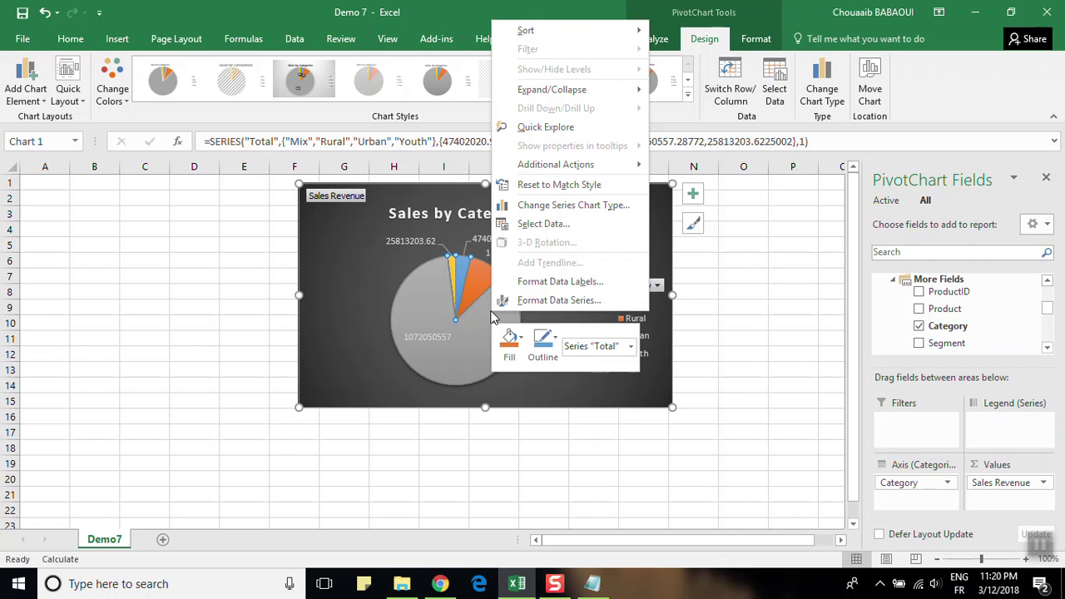
click(537, 281)
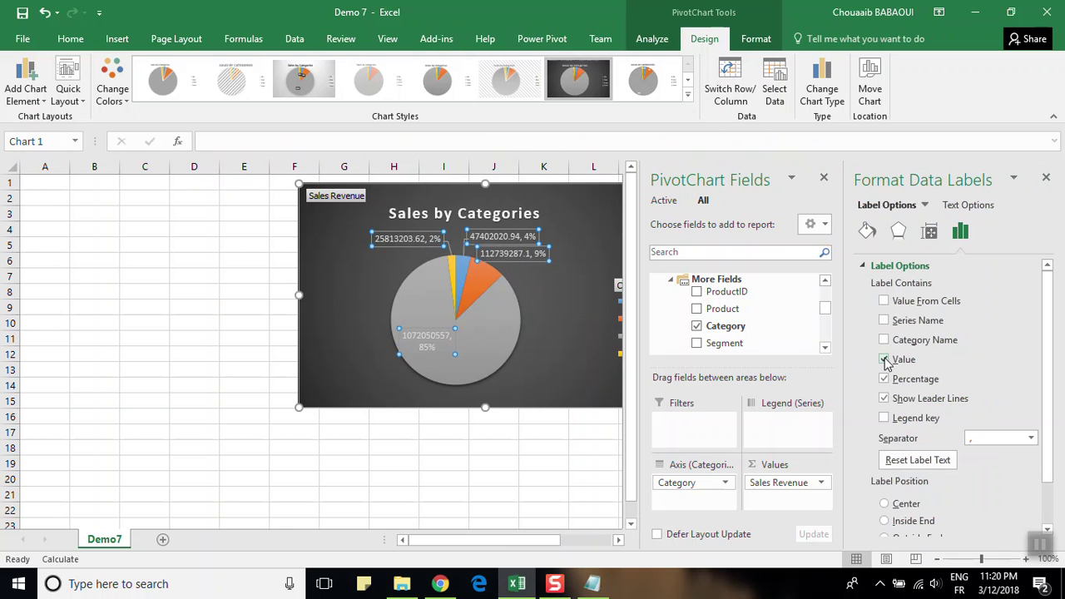
click(884, 360)
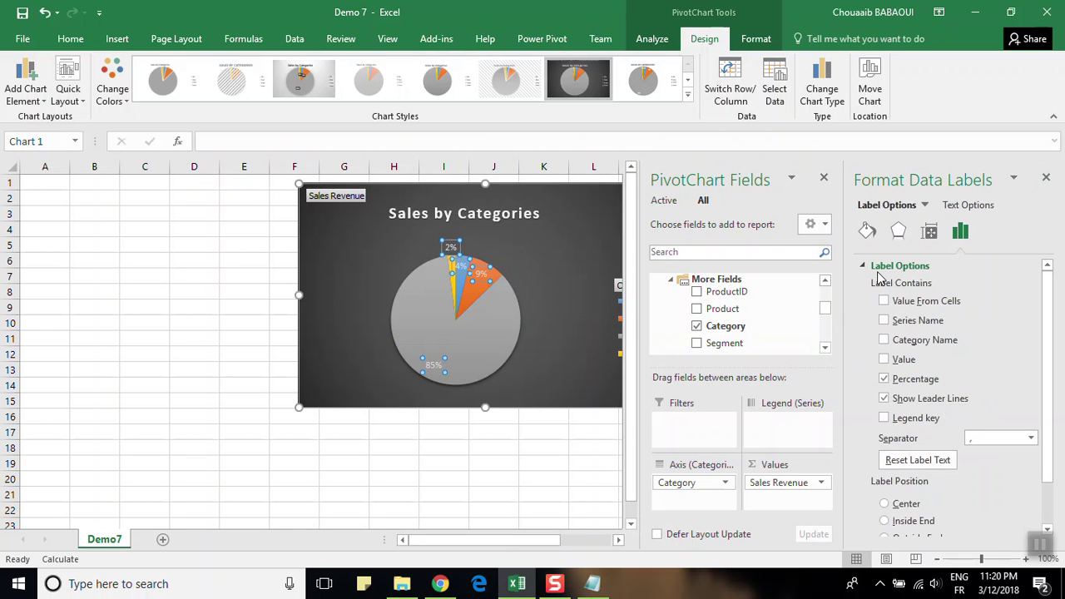
Review the labels' size, effects, fill and border settings, then close the formatting pane.
click(929, 231)
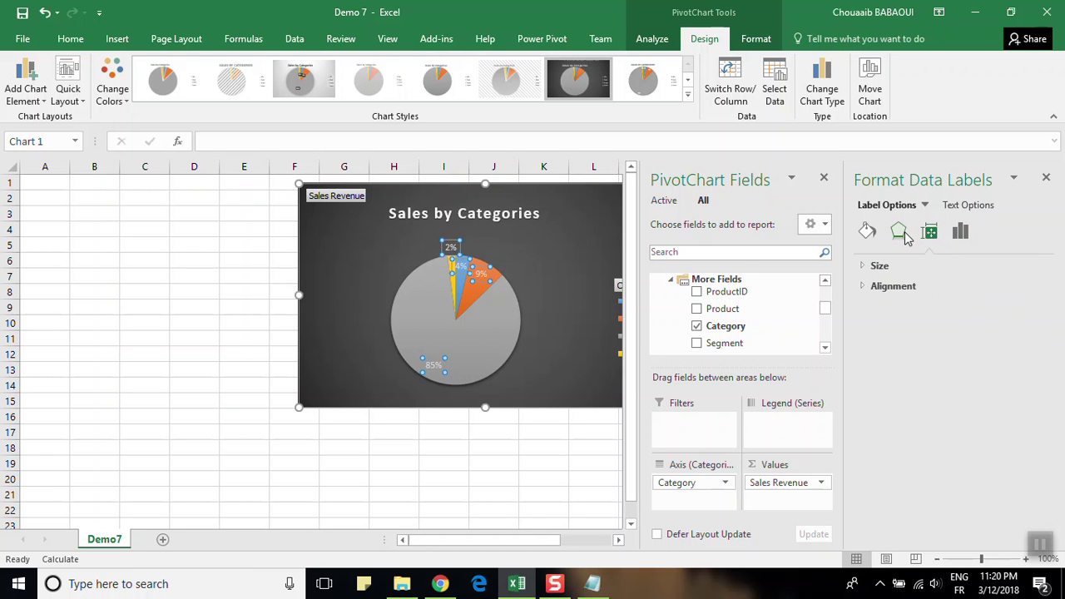
click(905, 234)
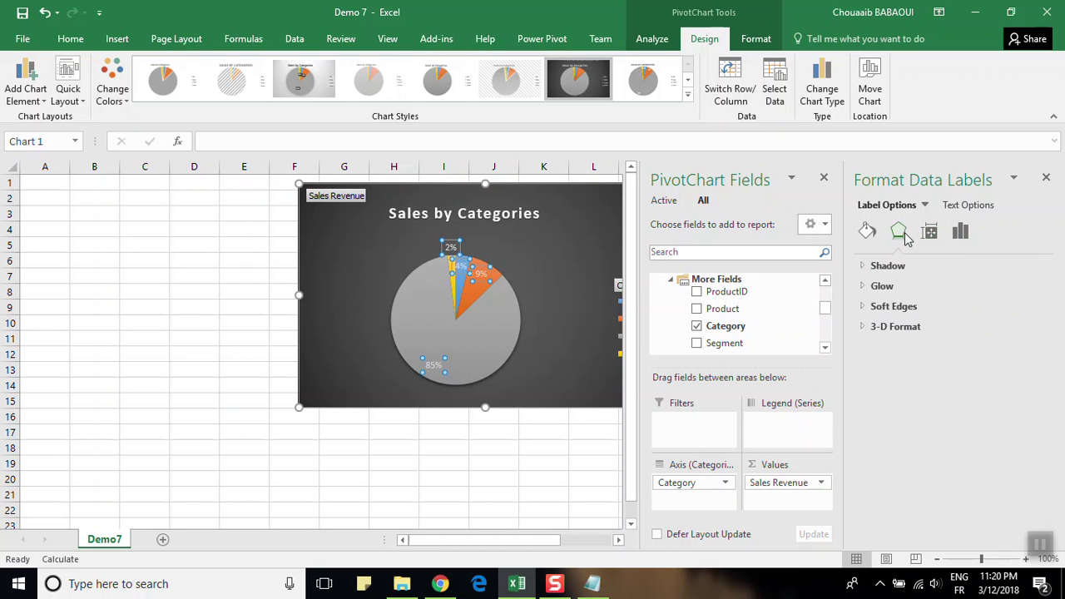
click(870, 234)
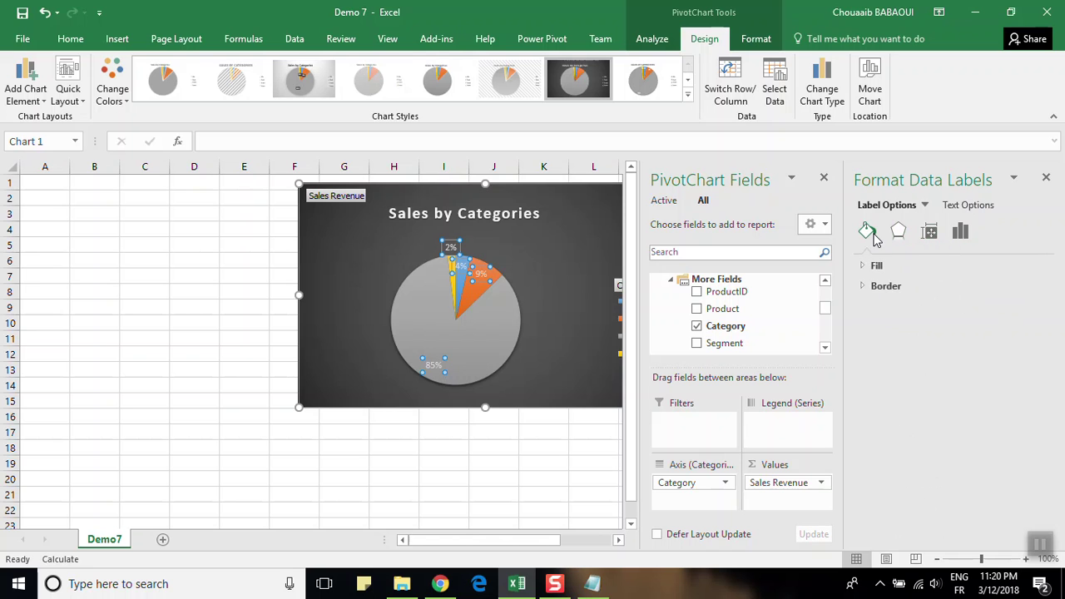
click(862, 266)
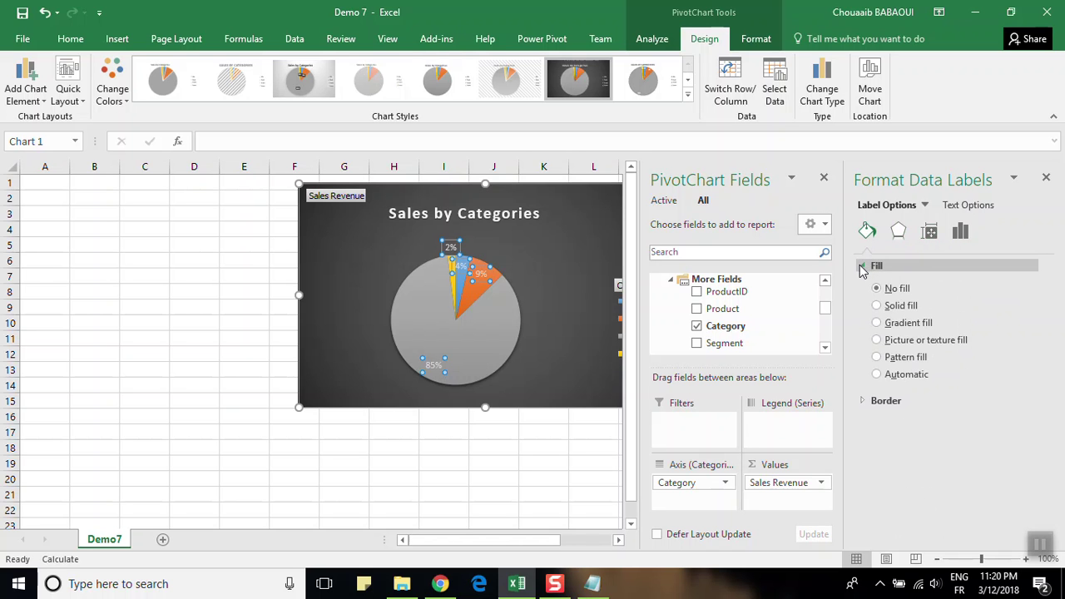
click(861, 266)
click(863, 286)
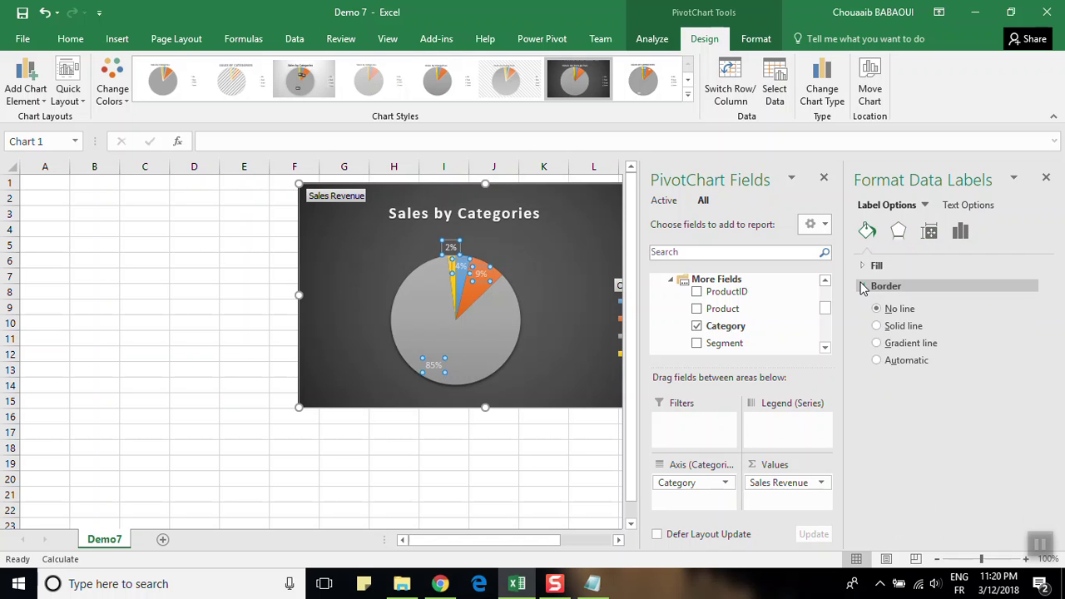
click(863, 286)
click(593, 246)
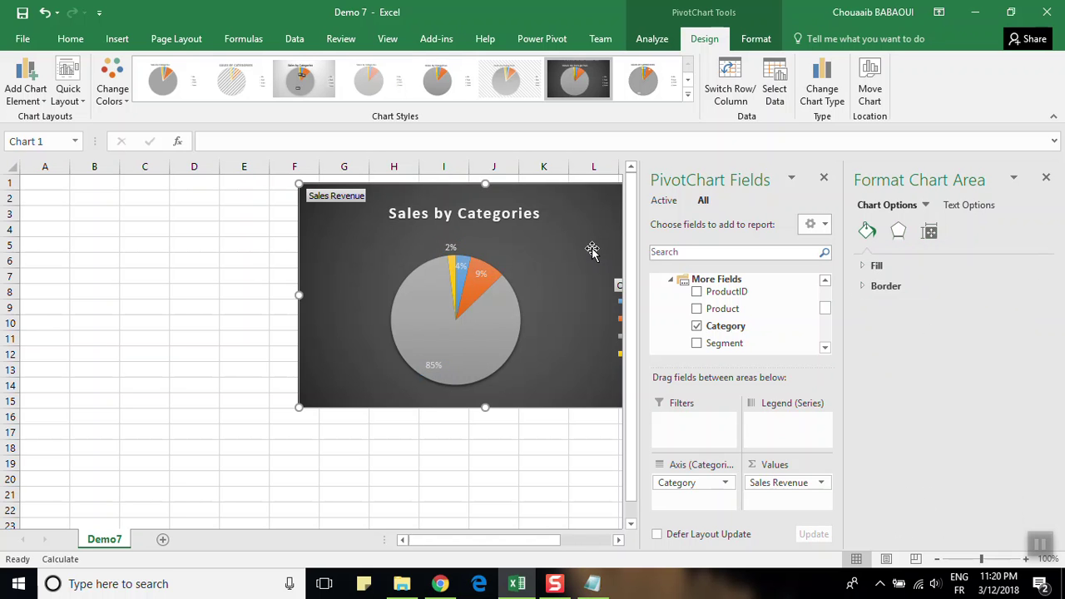
click(1046, 179)
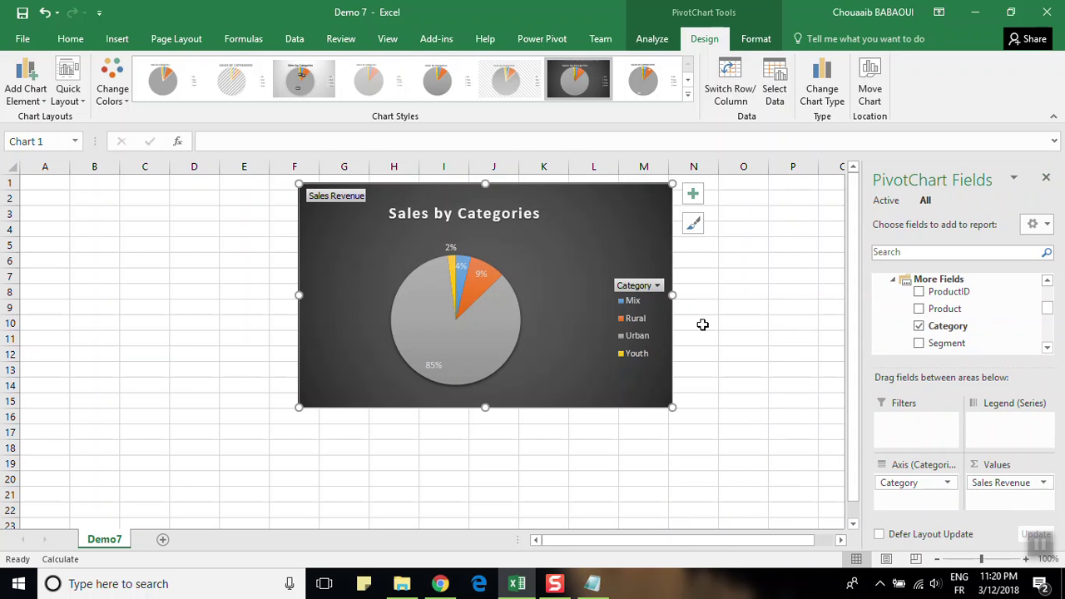
Set the Category legend position to Bottom so Mix, Rural, Urban and Youth sit below the pie.
click(634, 305)
right_click(636, 307)
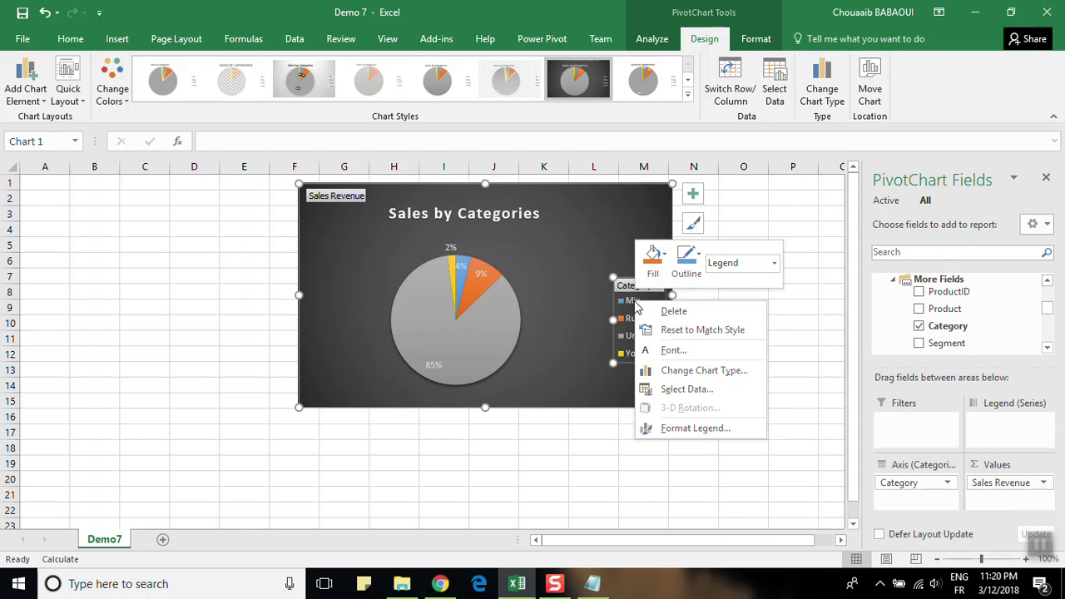
click(695, 429)
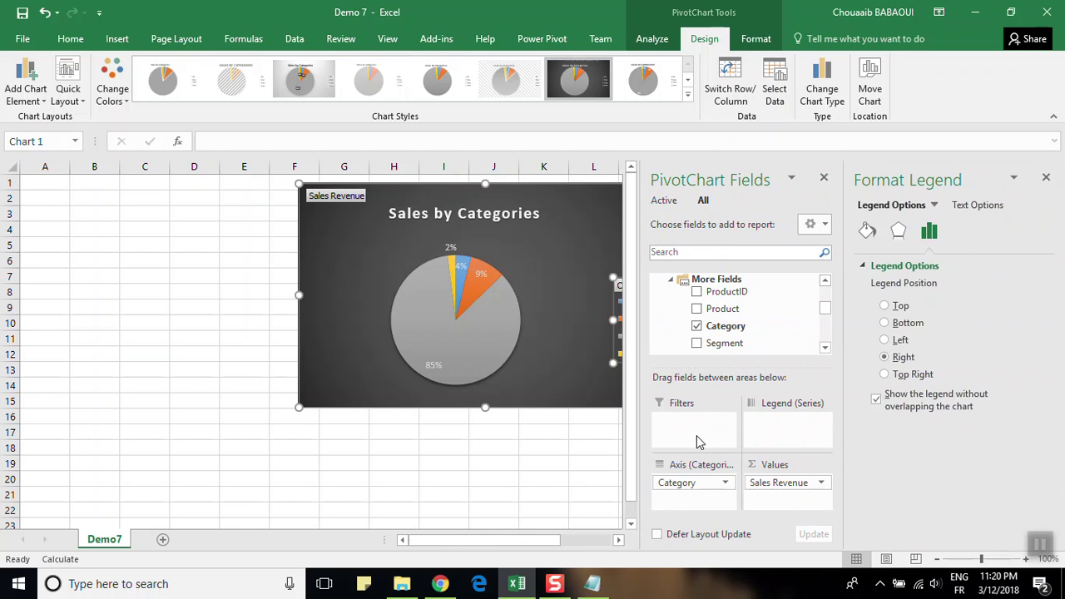
click(885, 323)
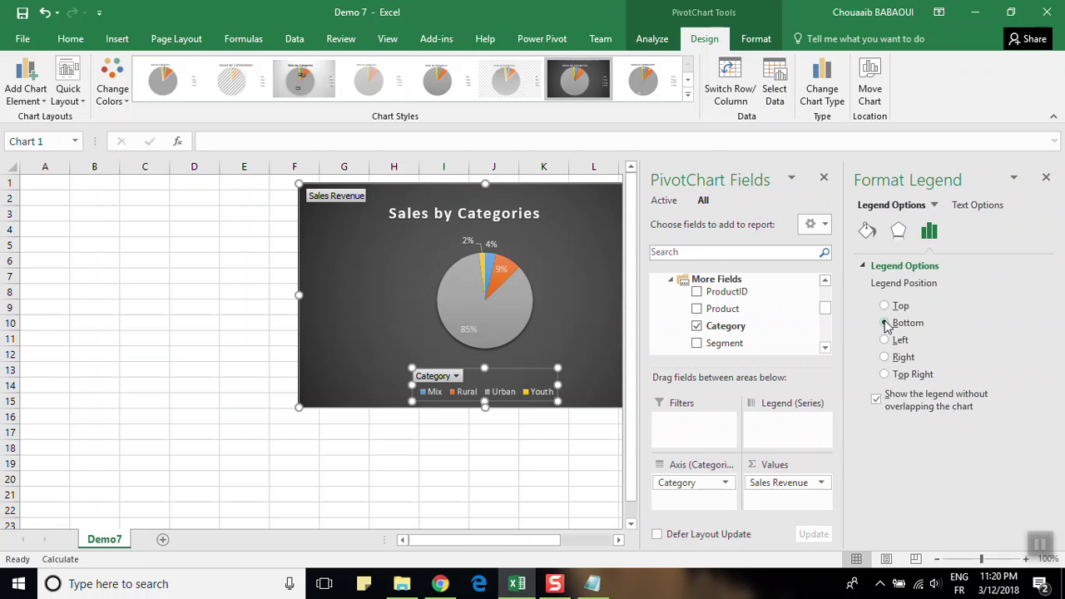
click(556, 333)
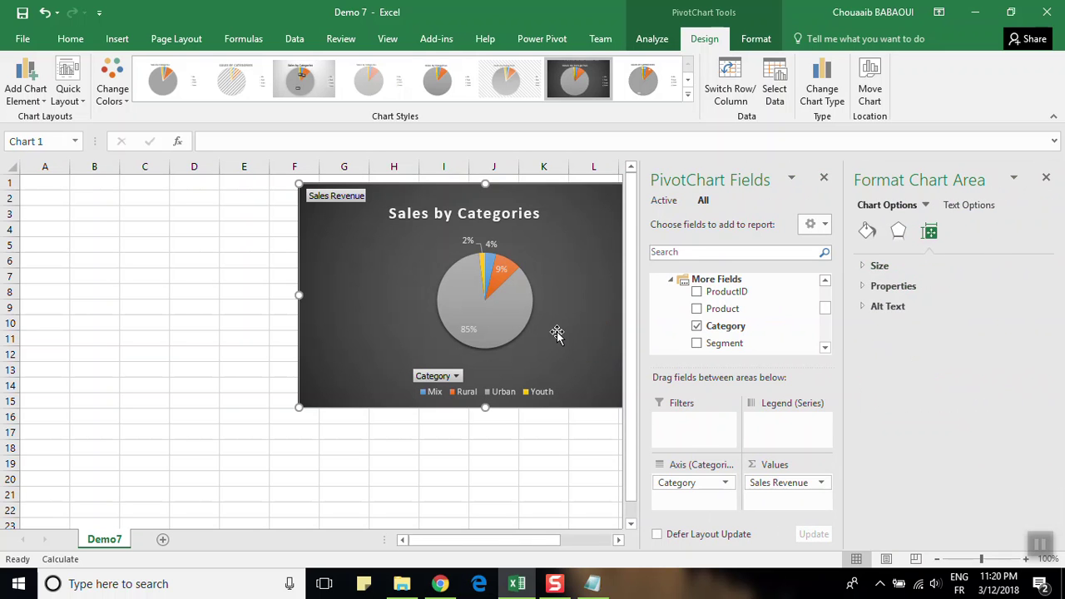
click(260, 273)
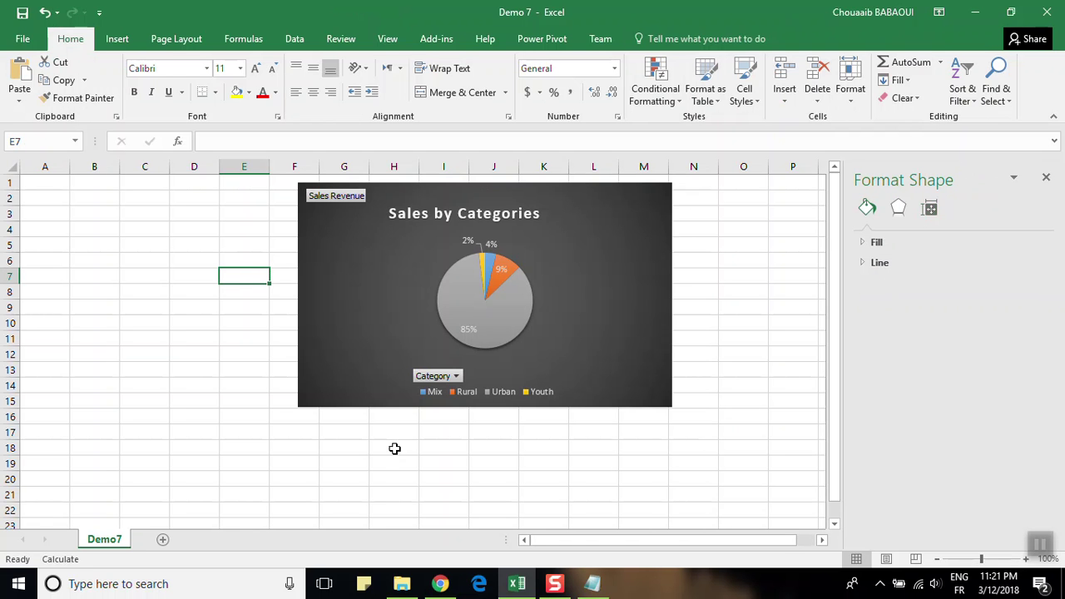
Shrink the Sales by Categories chart and drag it left to cover roughly D1:J12.
click(361, 446)
click(525, 339)
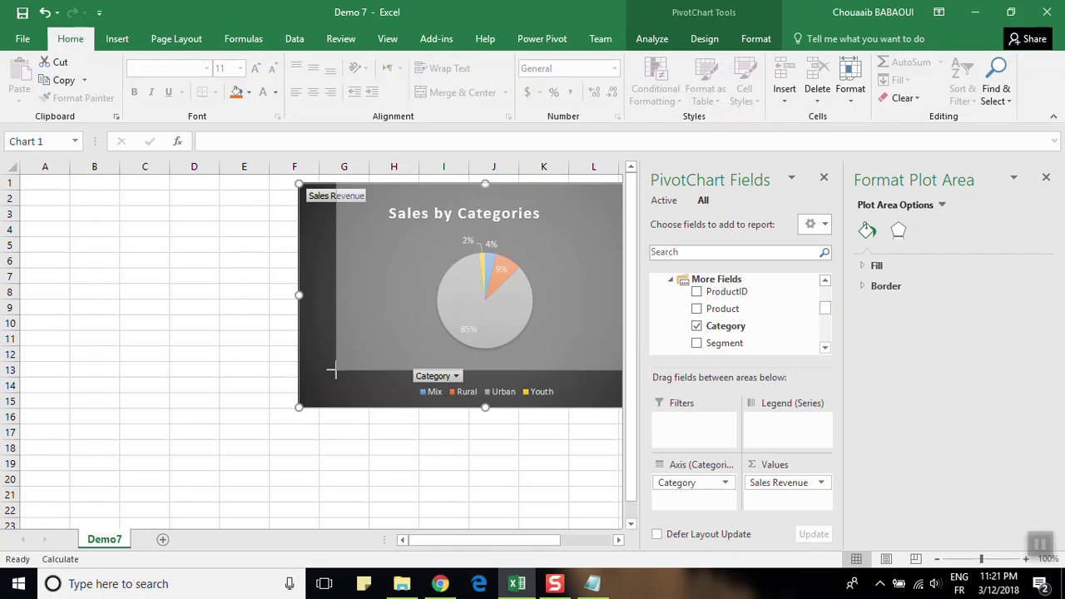
drag(299, 410, 336, 370)
drag(448, 197, 281, 185)
click(217, 383)
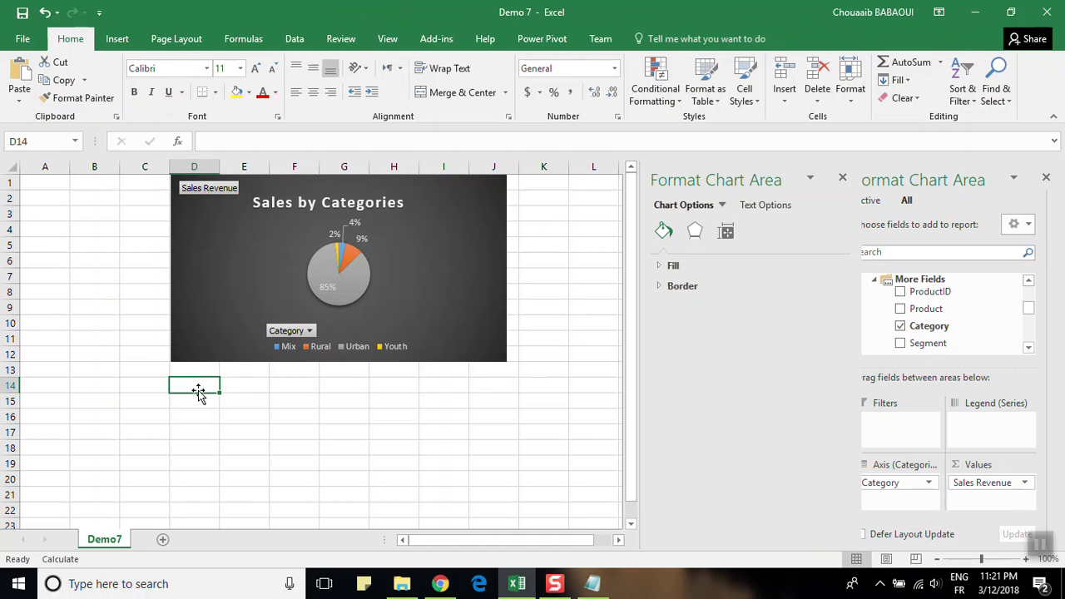
click(306, 40)
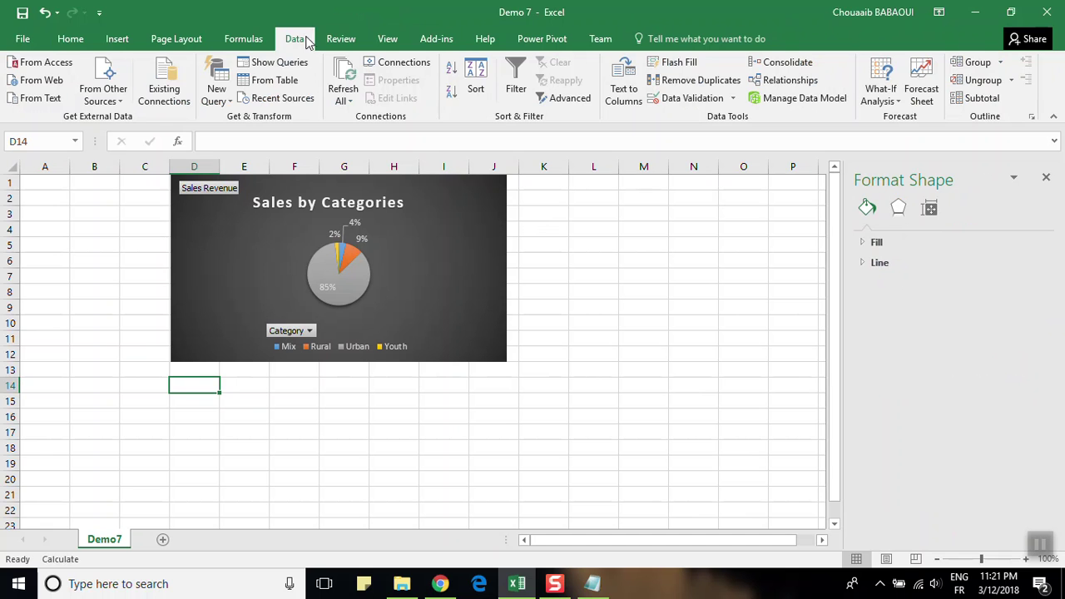
Insert a PivotChart using this workbook's Data Model.
click(127, 41)
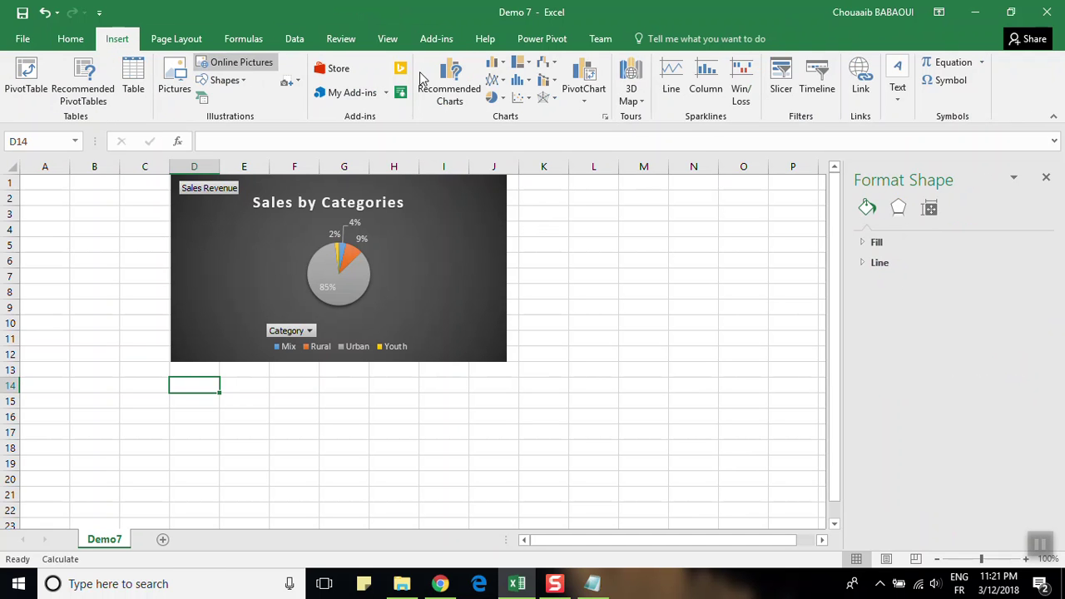
click(580, 92)
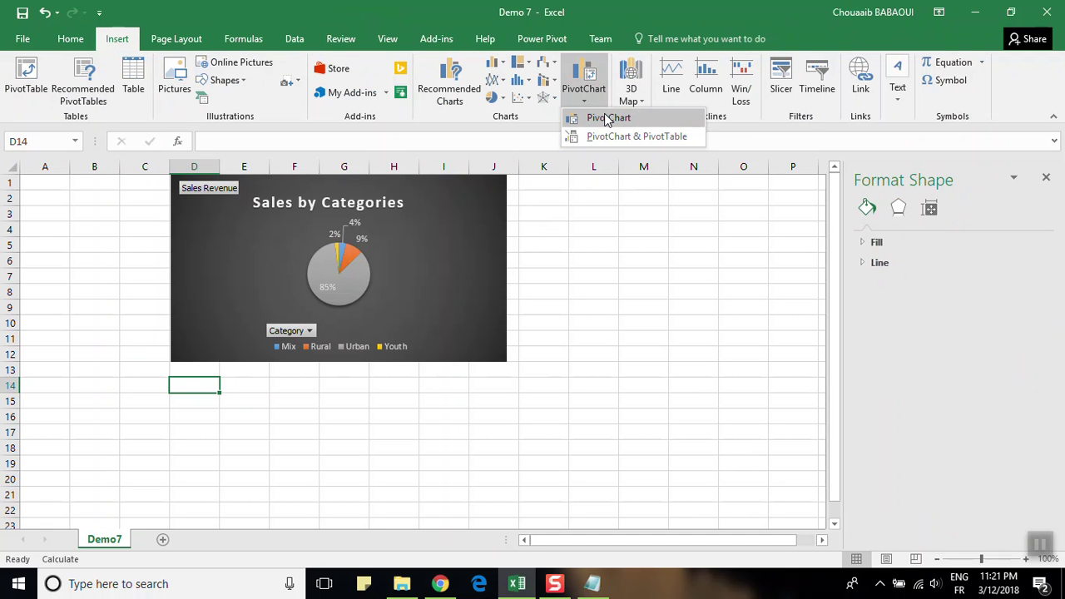
click(606, 119)
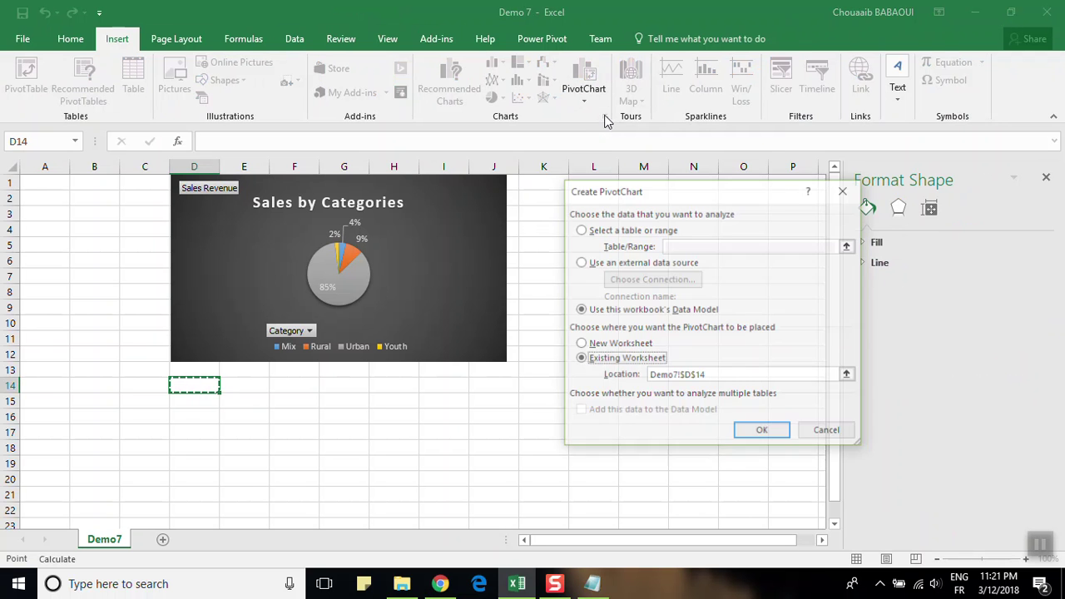
click(762, 432)
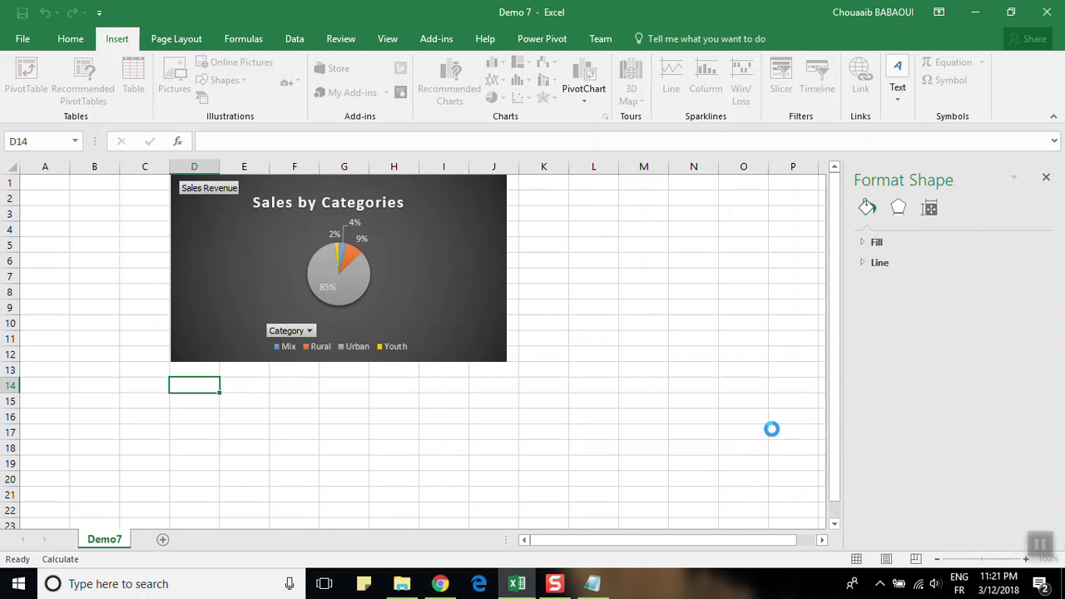
Resize the empty Chart 2 and place it below the Sales by Categories chart, matching its width.
click(1045, 177)
mouse_move(546, 245)
mouse_down()
mouse_move(500, 270)
mouse_move(712, 234)
mouse_up()
drag(812, 206, 749, 258)
drag(649, 274, 379, 391)
drag(480, 458, 509, 455)
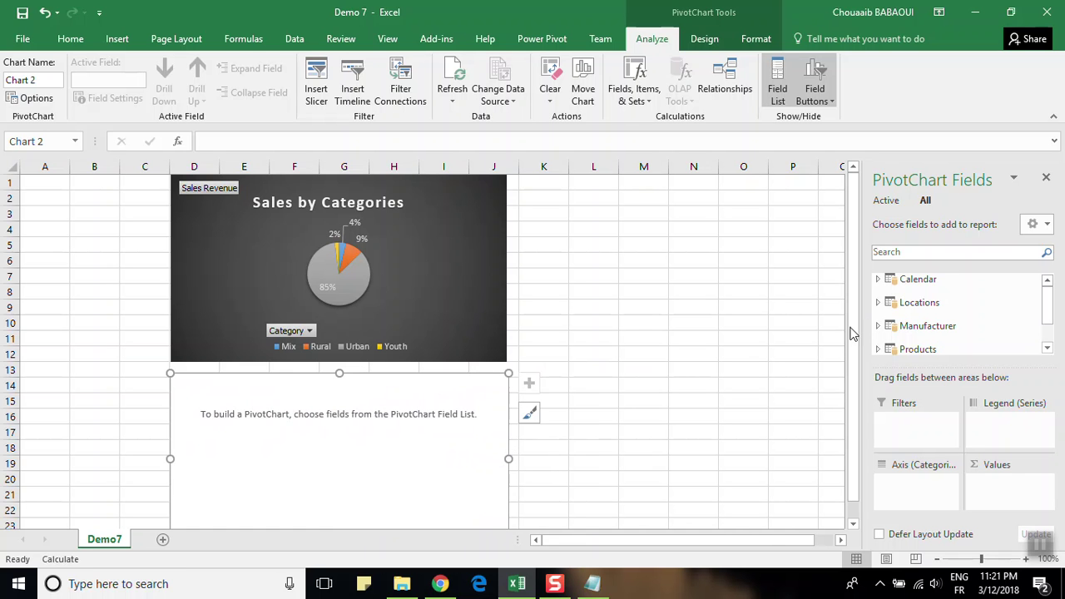
Check Manufacturer and Sales Revenue in PivotChart Fields to chart revenue by manufacturer.
drag(852, 326, 852, 340)
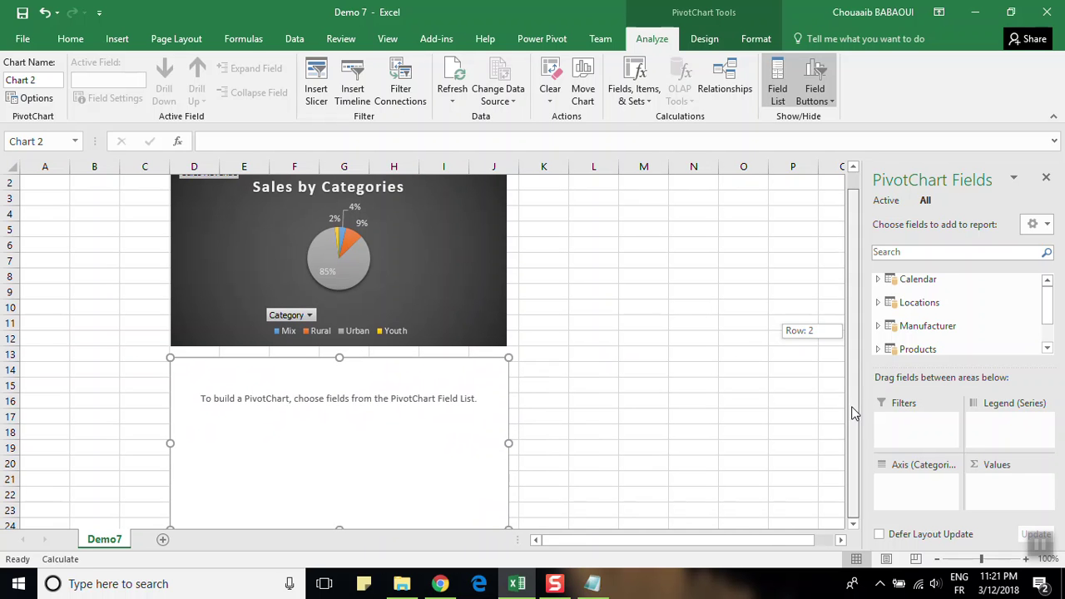
click(878, 326)
click(904, 346)
click(878, 316)
drag(1045, 325, 1046, 342)
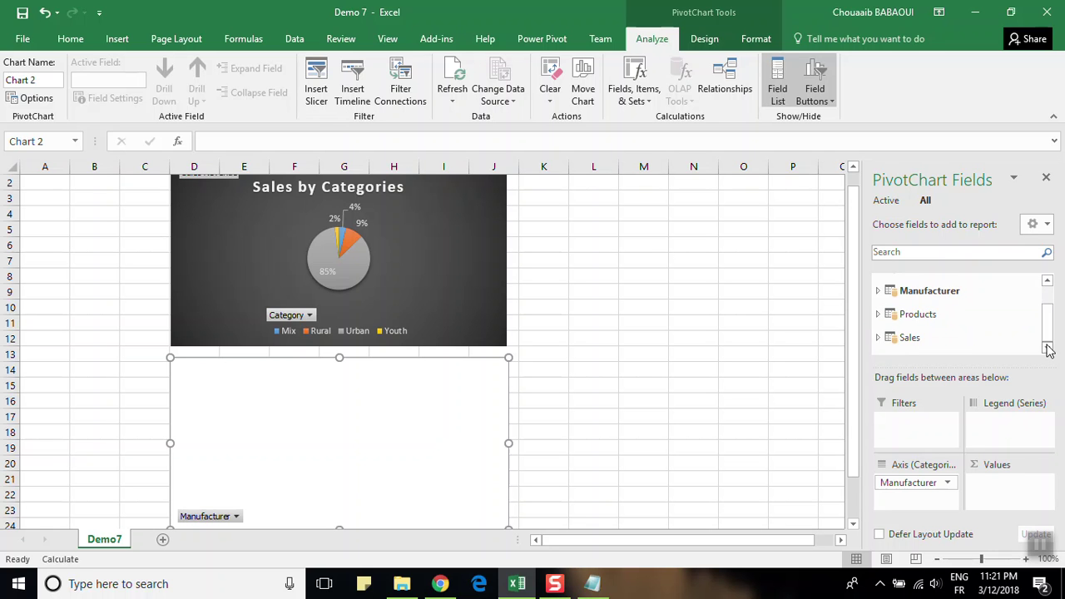
click(876, 339)
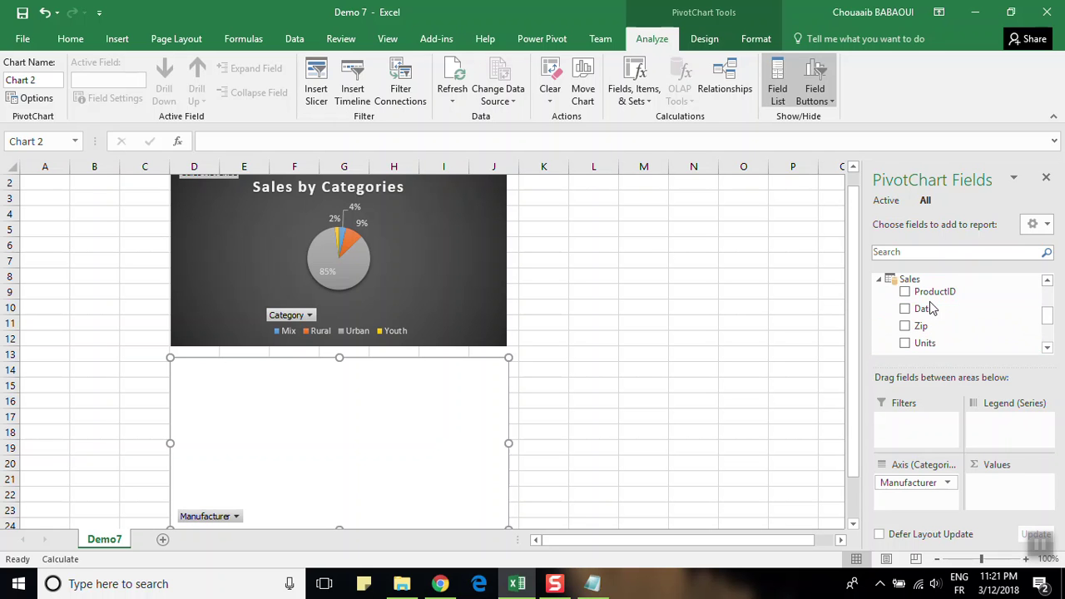
drag(1046, 314, 1046, 331)
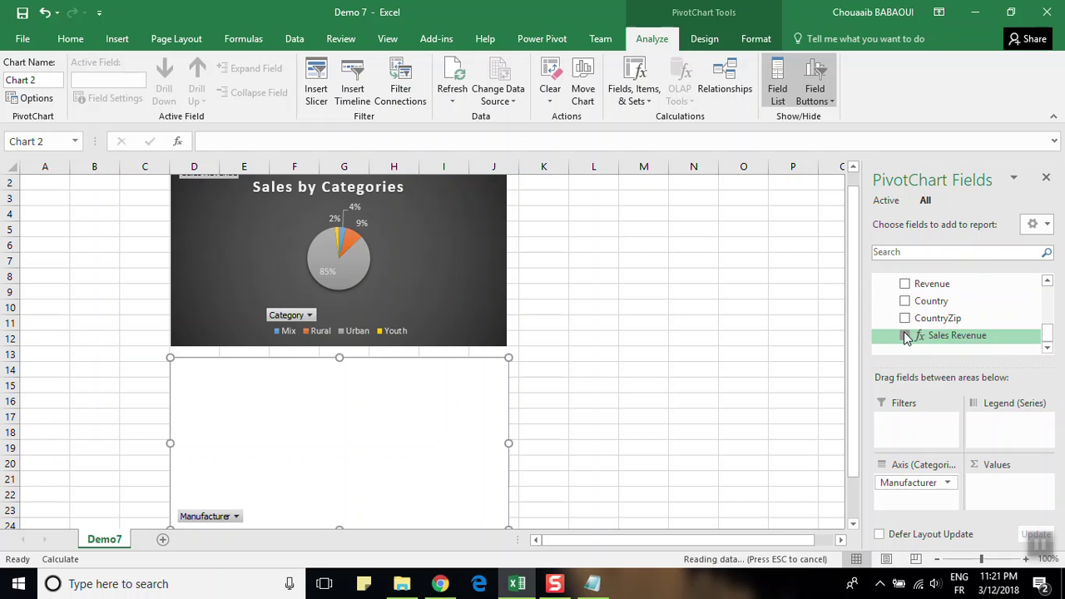
click(904, 335)
drag(853, 386, 862, 438)
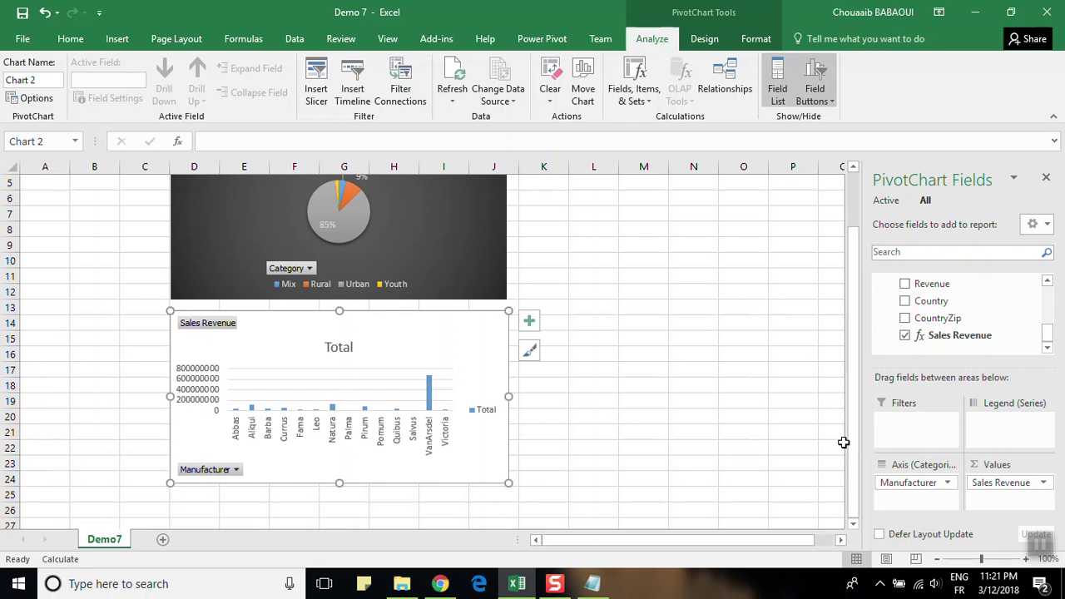
Change Chart 2 to a Pie chart and apply the dark chart style.
click(705, 38)
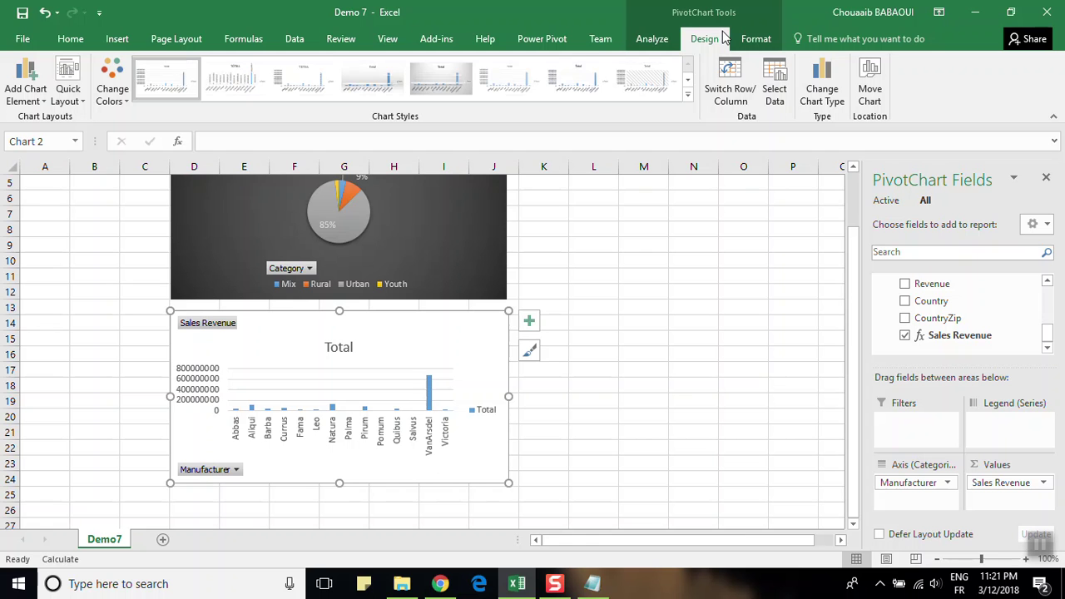
click(821, 100)
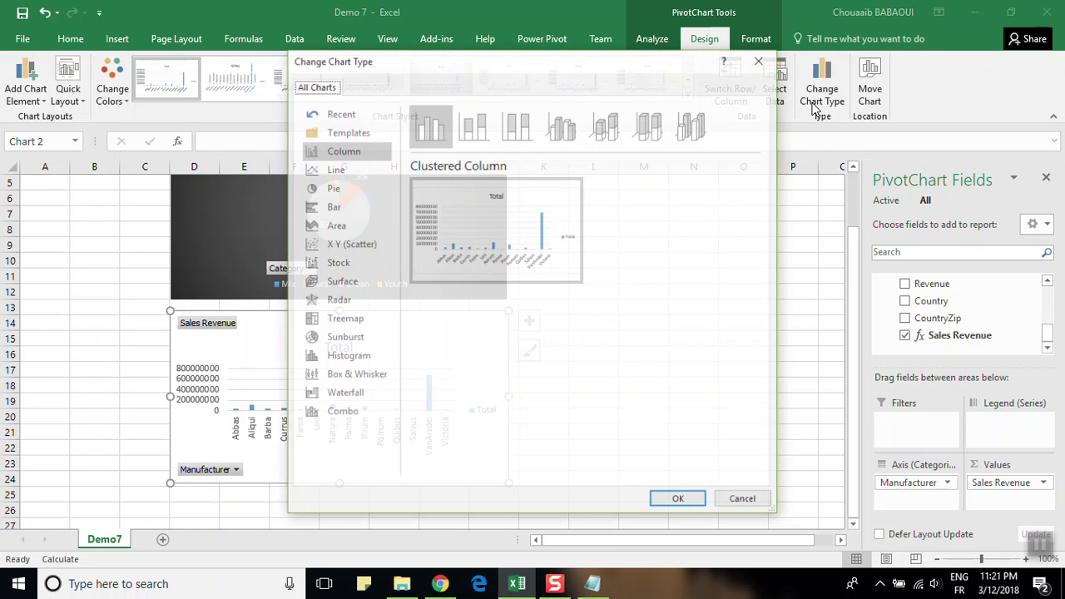
click(332, 187)
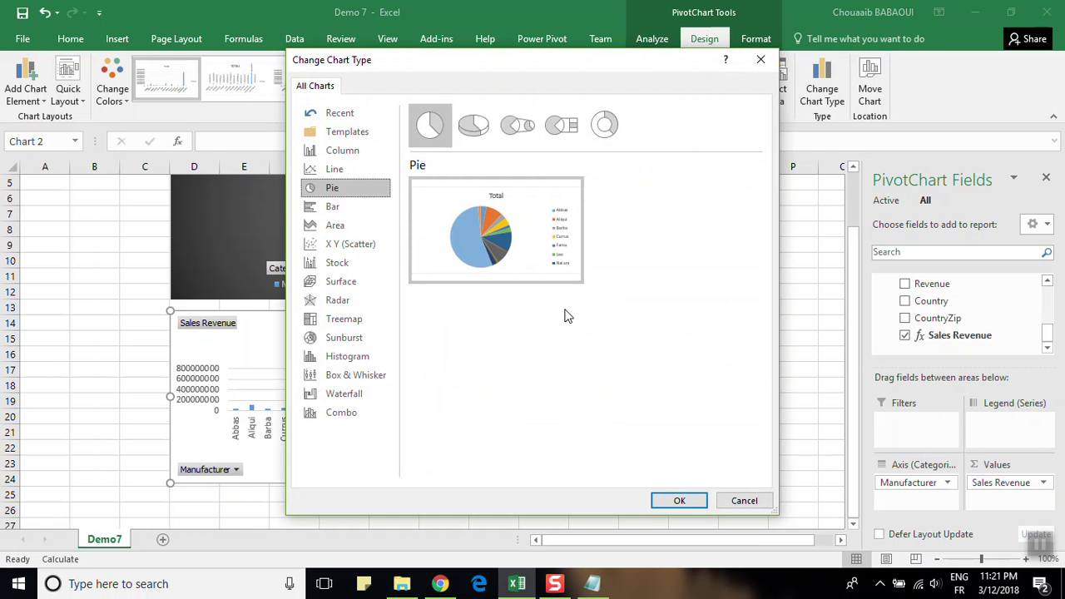
double_click(524, 254)
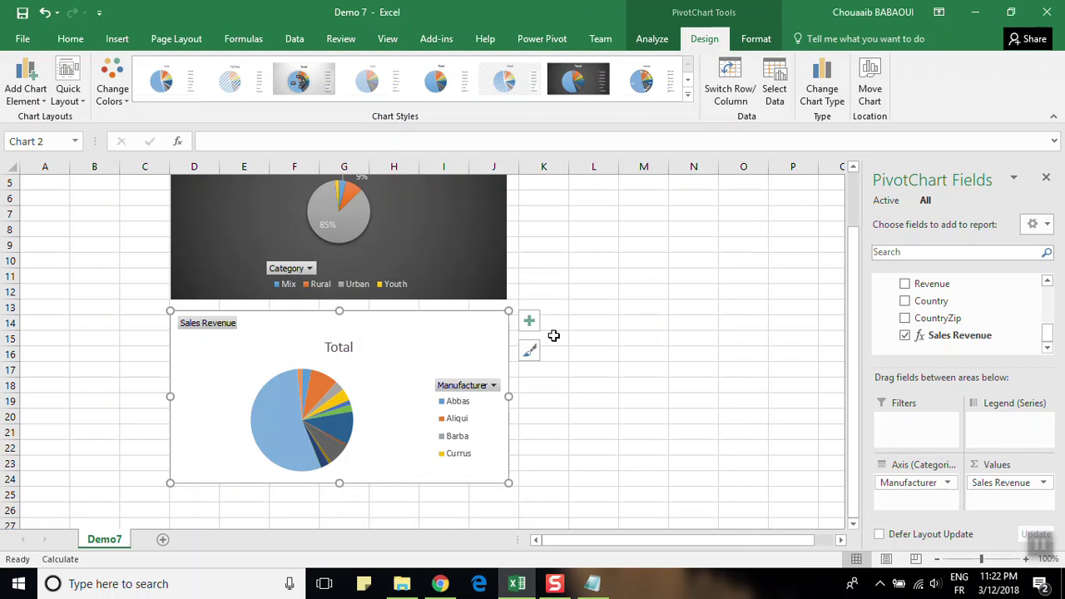
click(580, 81)
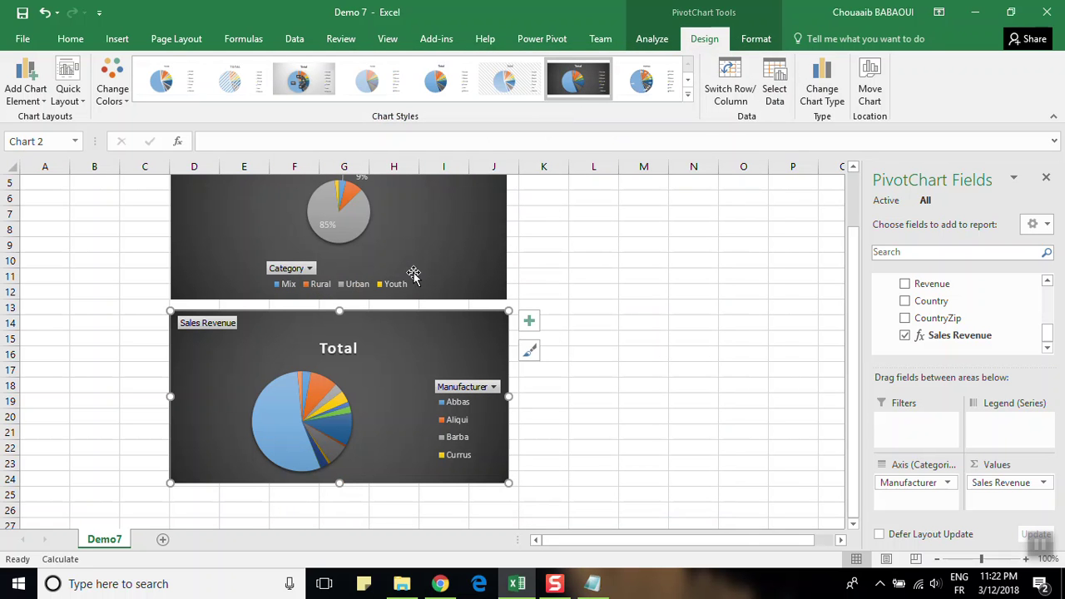
Move the Sales by Categories chart right and place the Manufacturer pie around columns F–L, rows 7–17.
drag(853, 274, 857, 193)
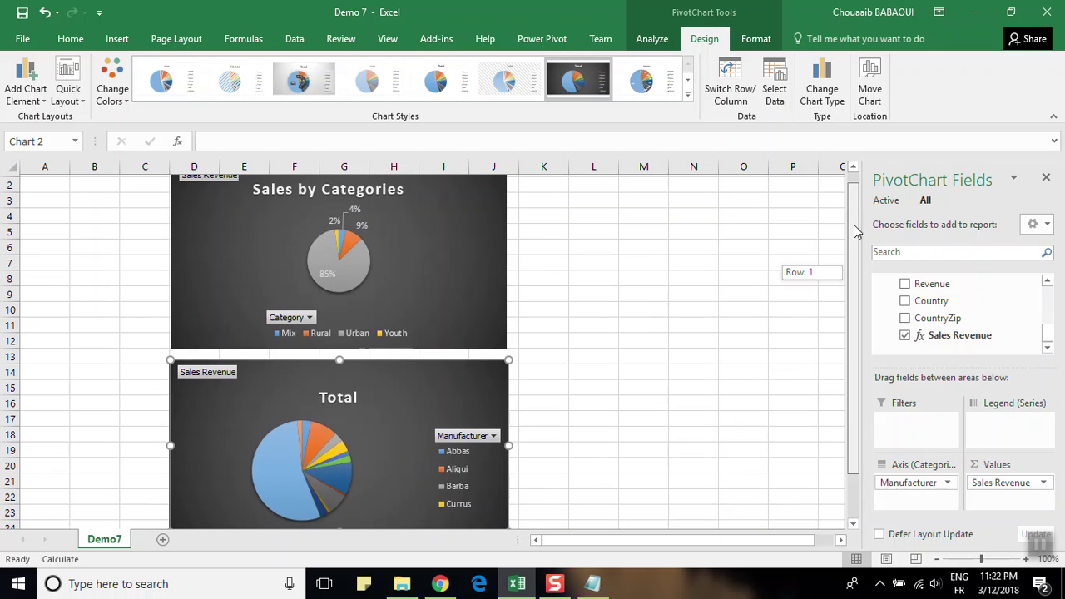
mouse_move(441, 200)
mouse_down()
mouse_move(590, 205)
mouse_move(614, 181)
mouse_up()
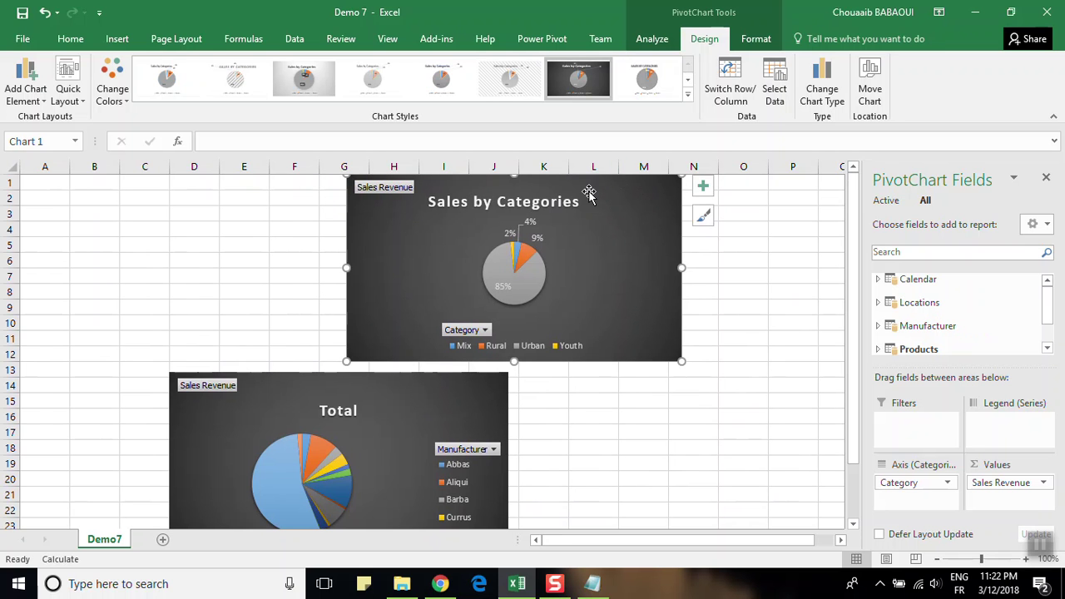
mouse_move(590, 196)
mouse_down()
mouse_move(759, 186)
mouse_move(828, 237)
mouse_move(847, 237)
mouse_up()
mouse_move(491, 183)
mouse_down()
mouse_move(796, 269)
mouse_move(778, 278)
mouse_up()
drag(361, 388, 485, 297)
drag(416, 282, 415, 266)
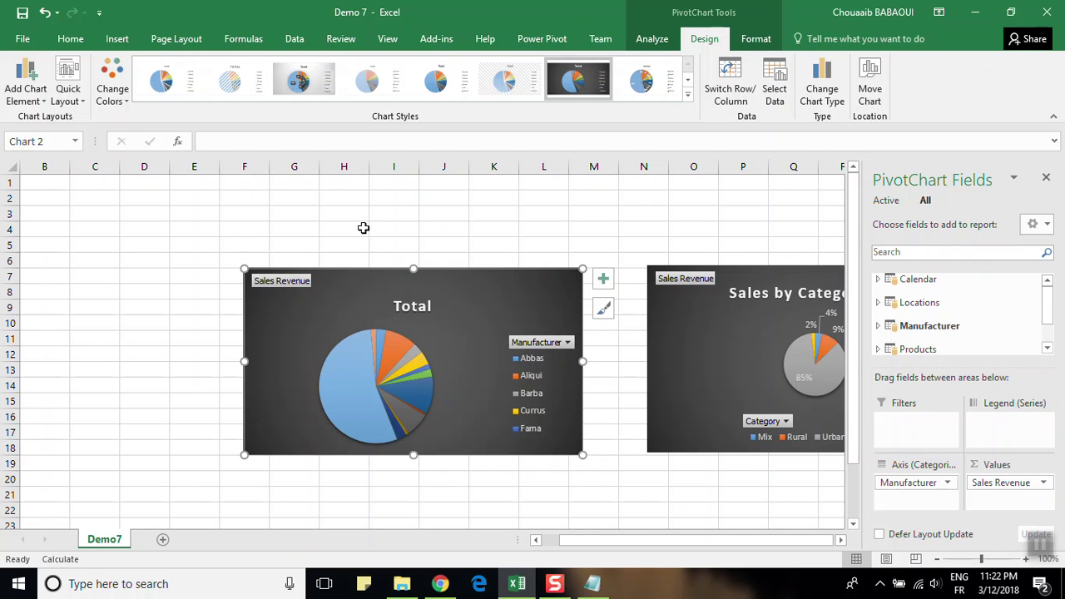
Add data labels to the Manufacturer pie slices.
click(358, 370)
right_click(358, 370)
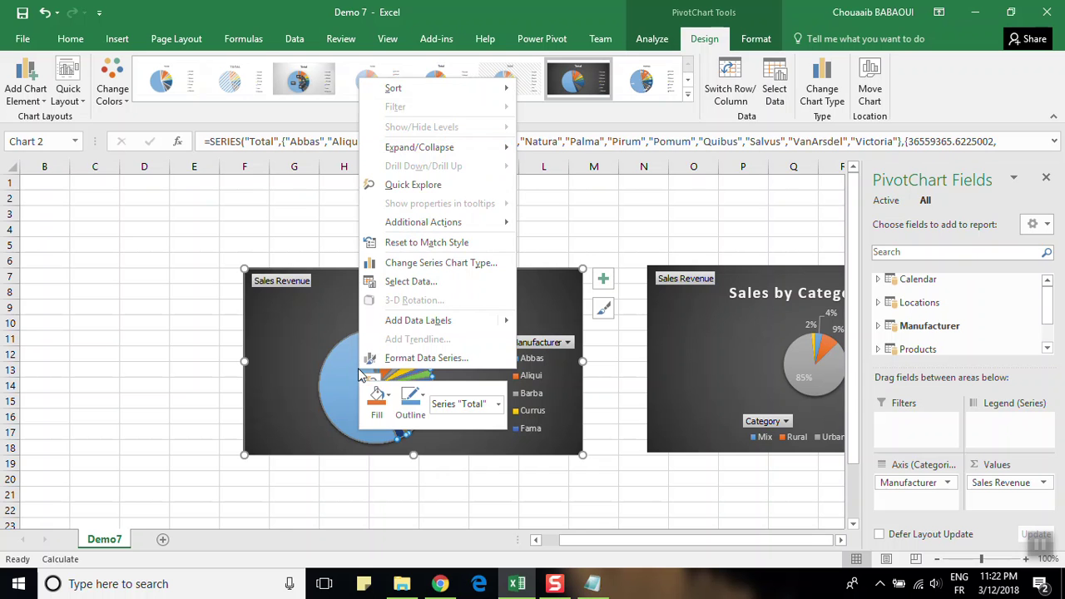
click(450, 324)
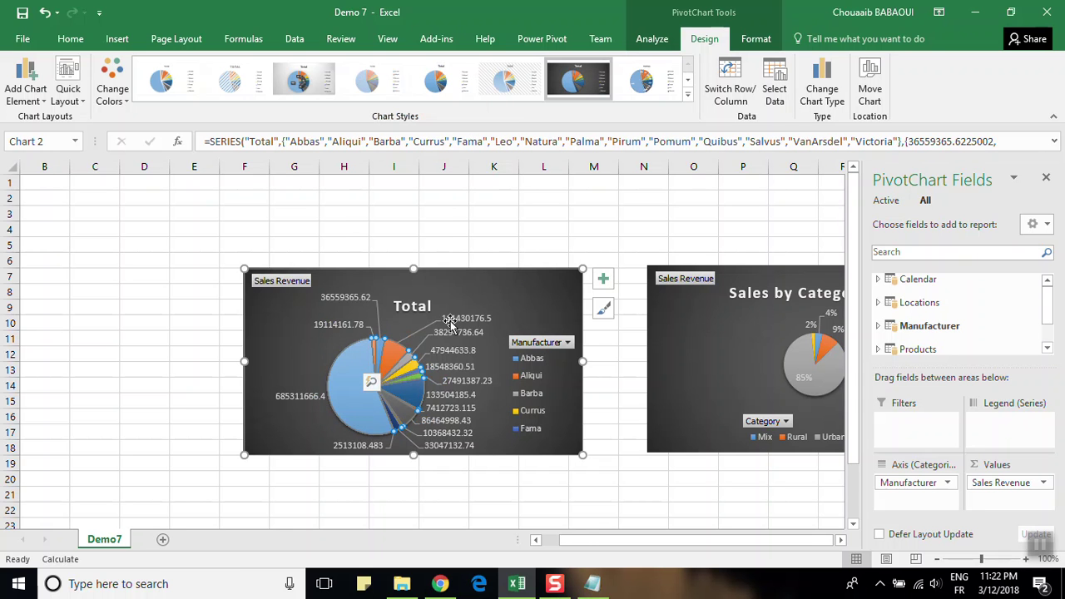
click(450, 325)
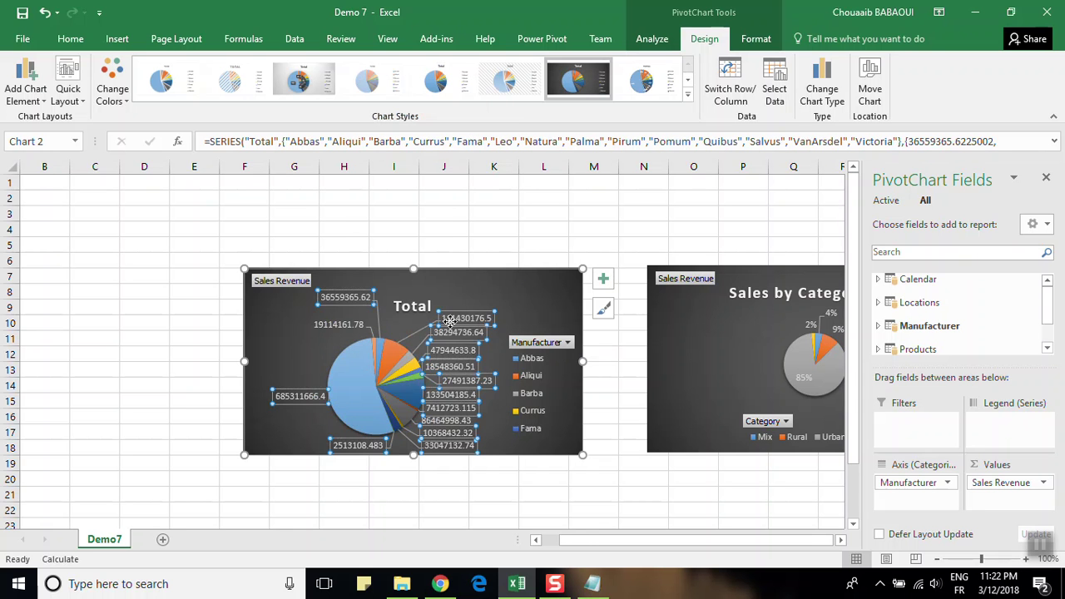
right_click(451, 327)
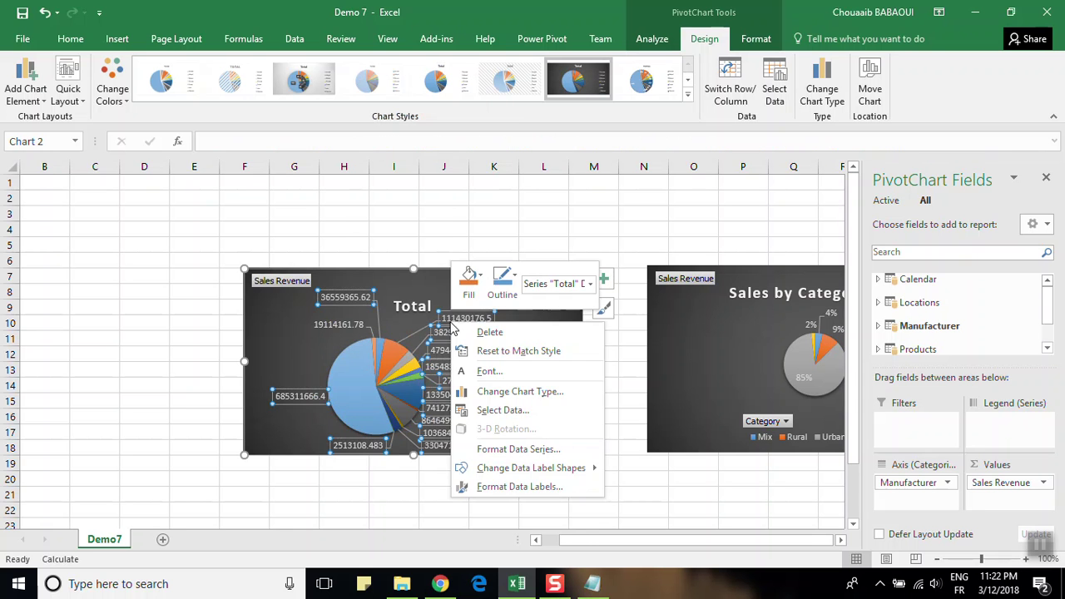
click(537, 449)
click(530, 453)
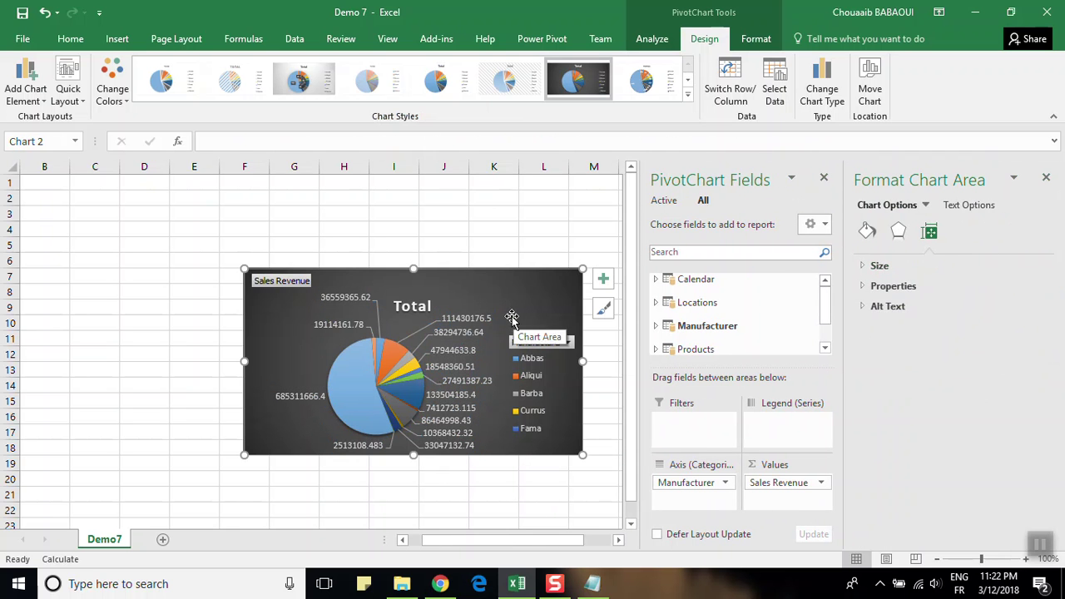
Format the labels to show percentages only, such as 54%, 11% and 9%.
right_click(337, 385)
click(424, 358)
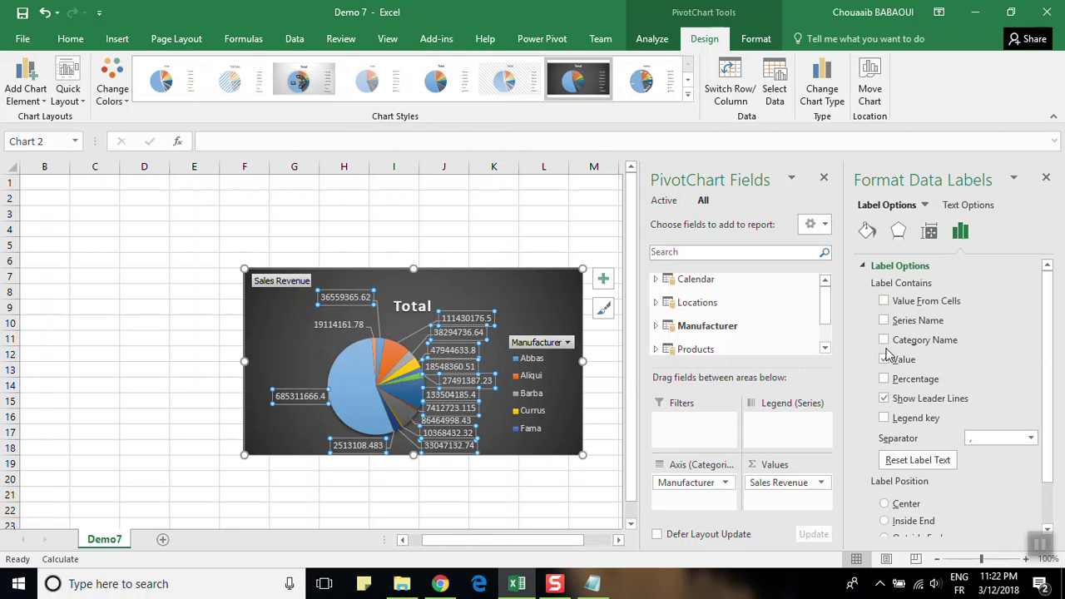
click(884, 360)
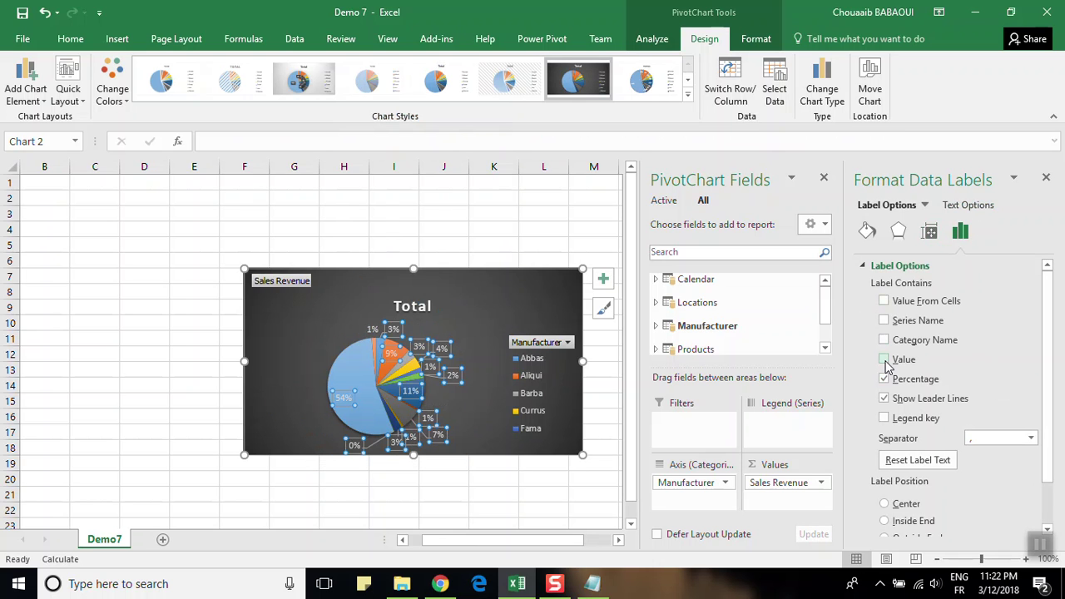
click(314, 318)
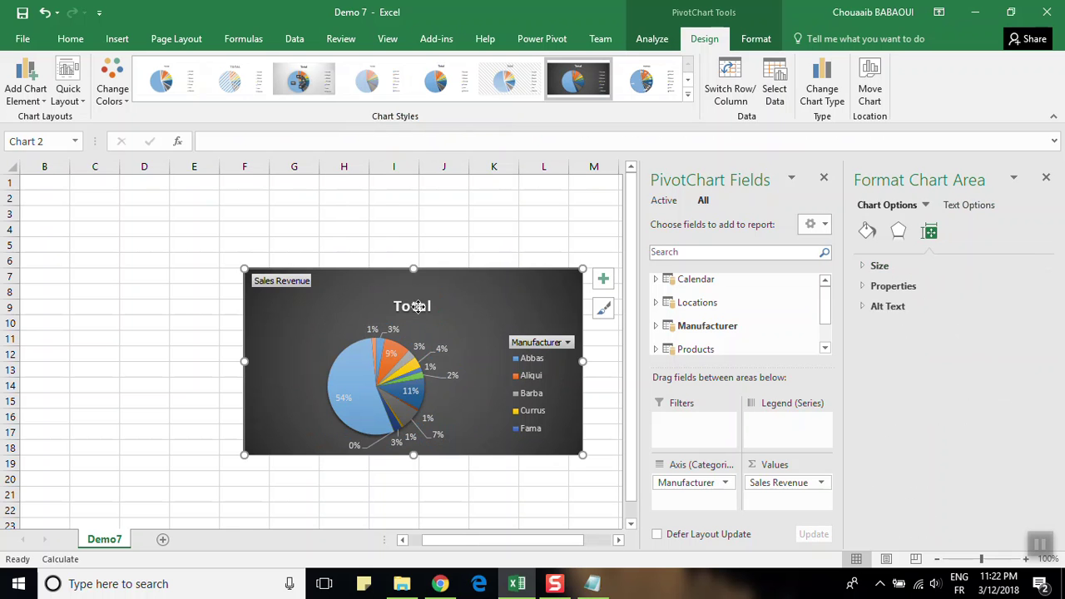
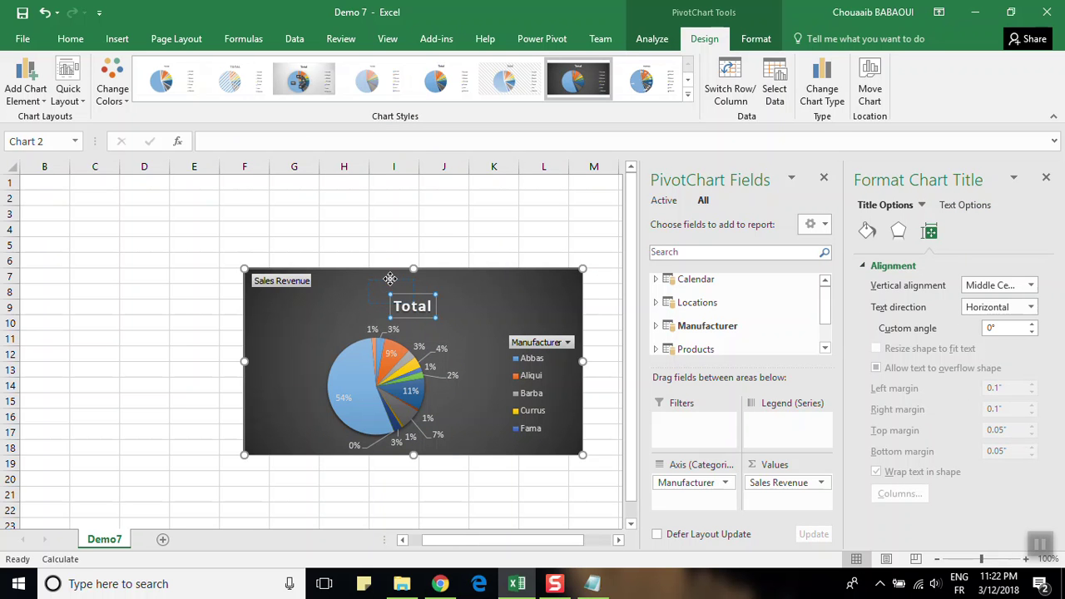
Replace the manufacturer chart's 'Total' title with 'Sales bi Manufacurers', centred above the pie.
drag(367, 274, 368, 276)
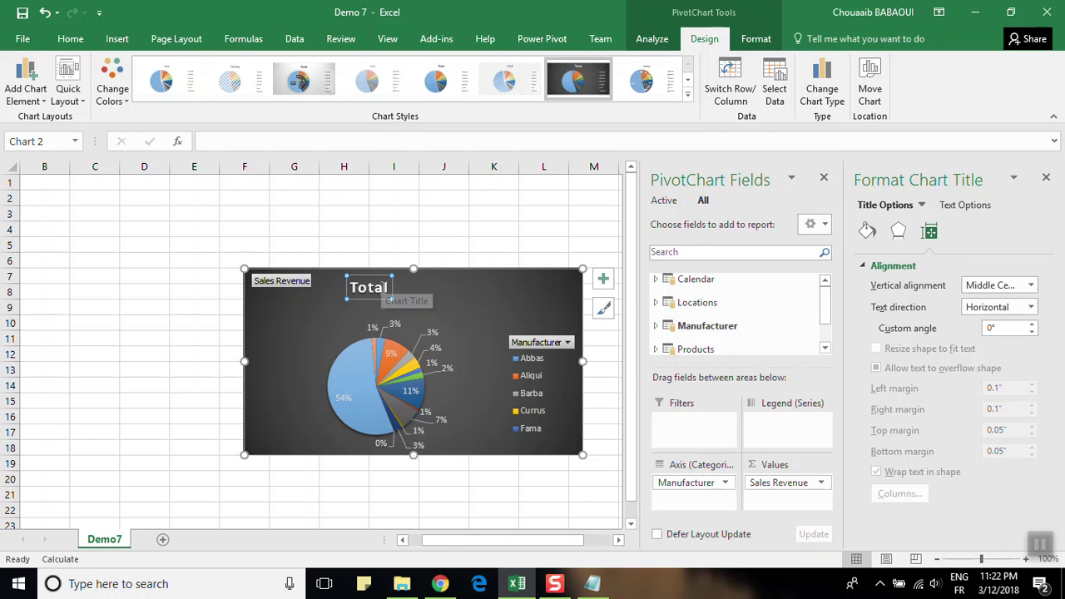
click(389, 288)
key(ctrl+a)
key(BackSpace)
text(Sales)
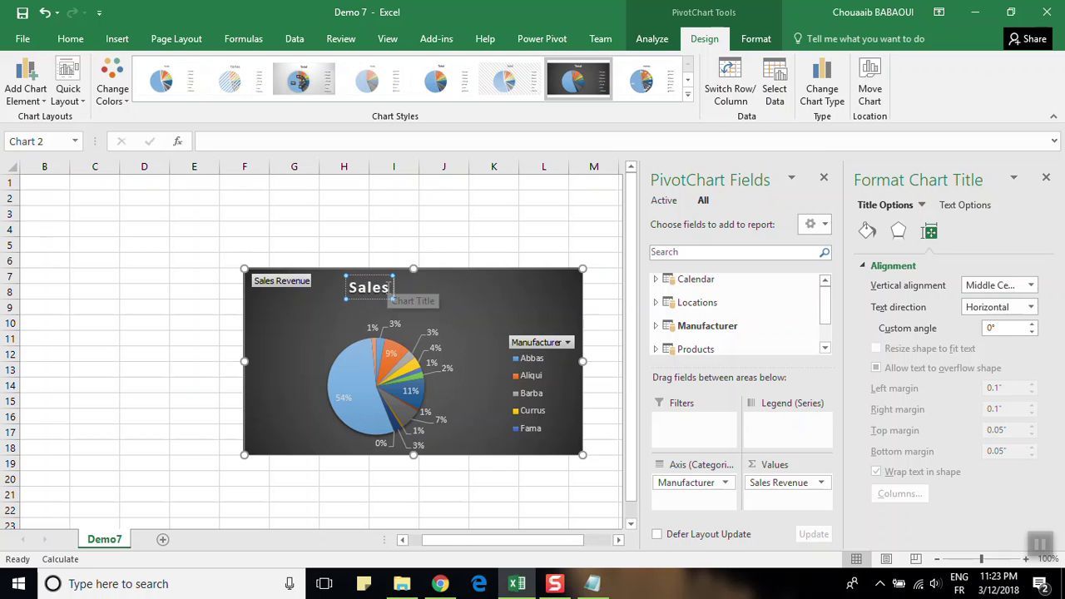
text( bi)
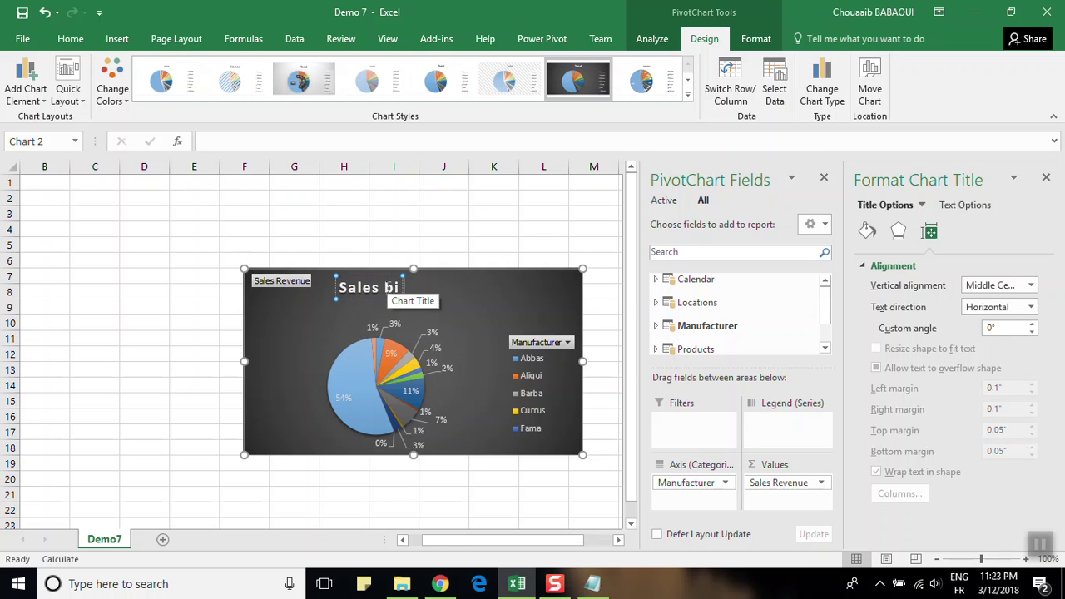
text( Manufacturers)
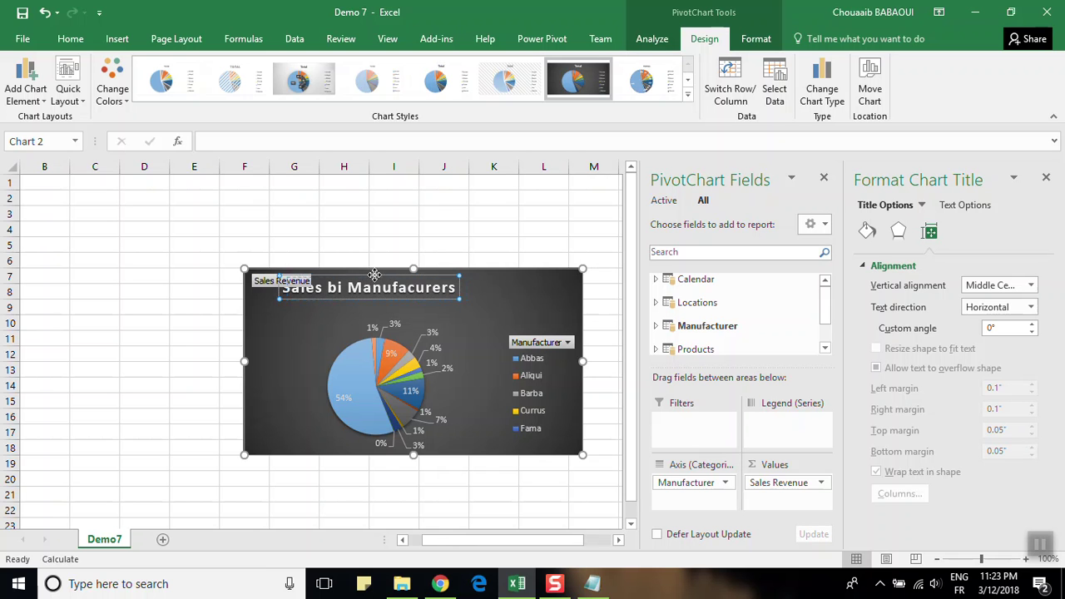
drag(421, 276, 545, 280)
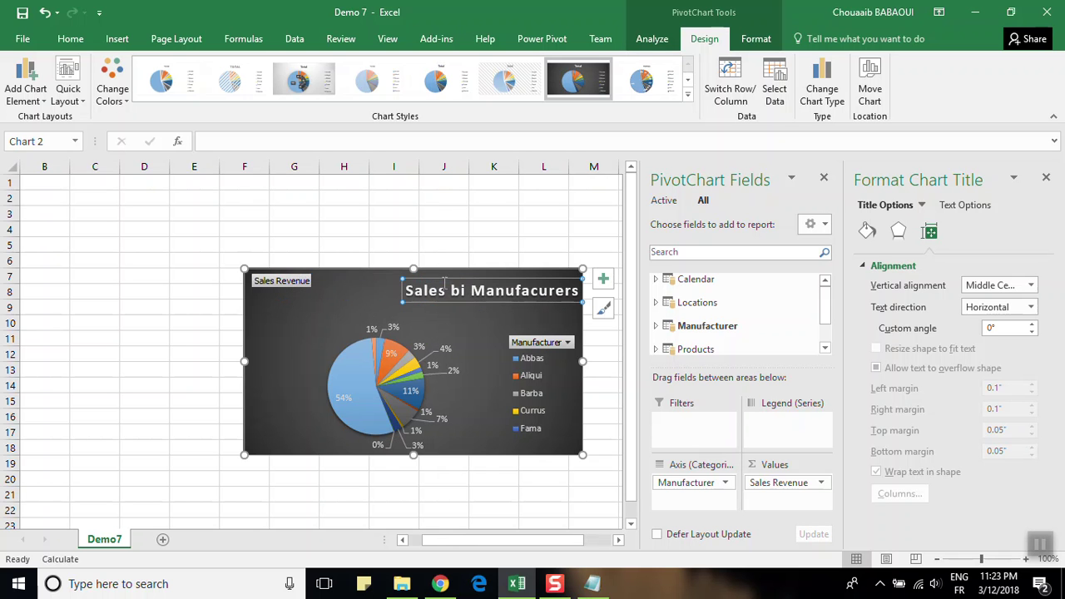
drag(445, 283, 369, 275)
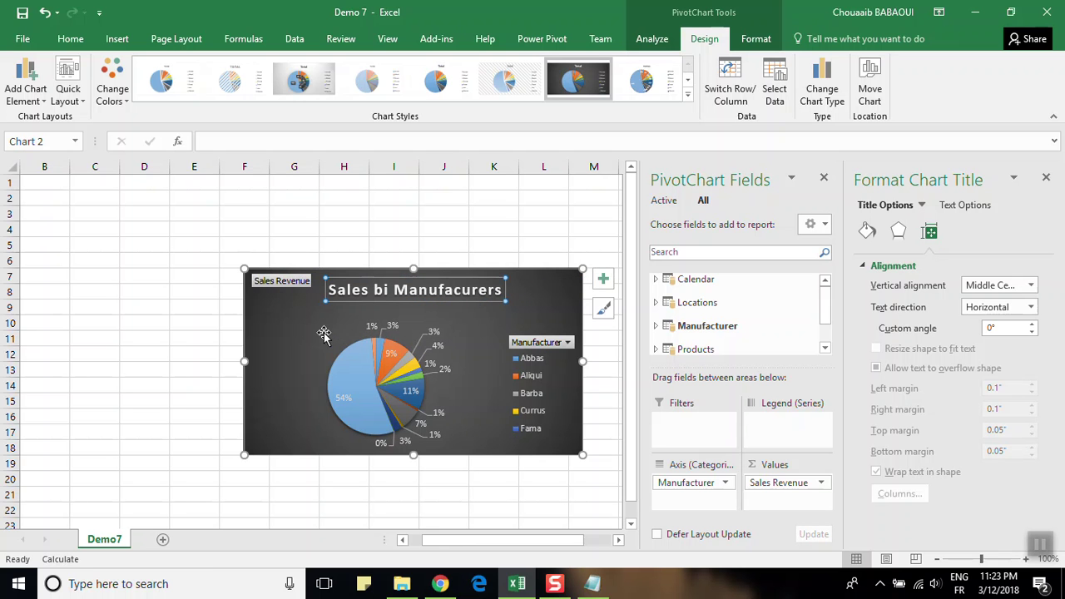
click(226, 229)
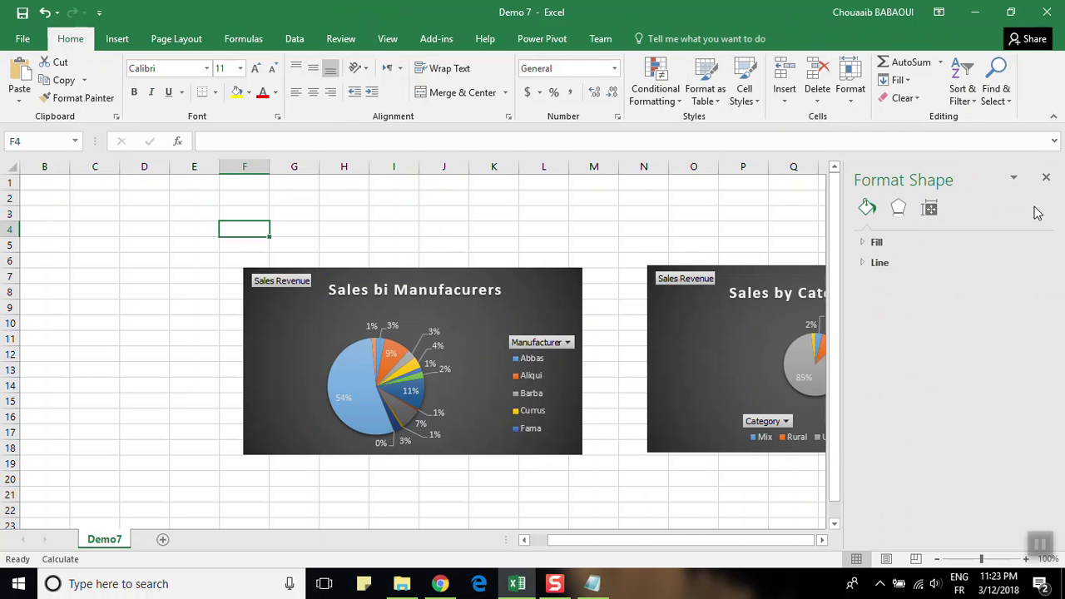
Add a Year slicer from the Calendar table's More Fields for the manufacturer chart.
click(1047, 180)
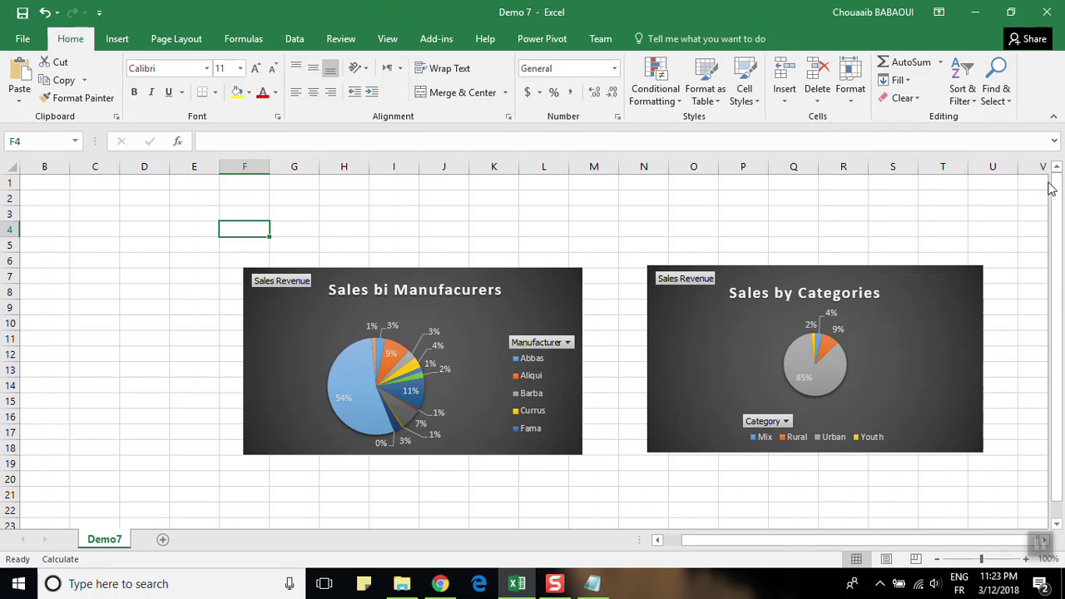
click(59, 186)
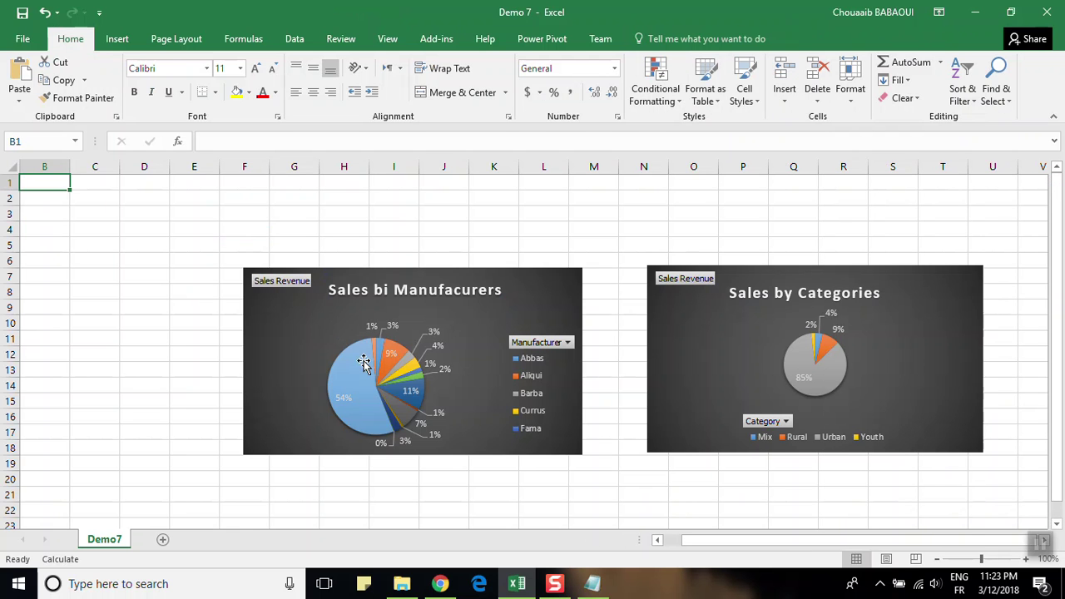
click(364, 364)
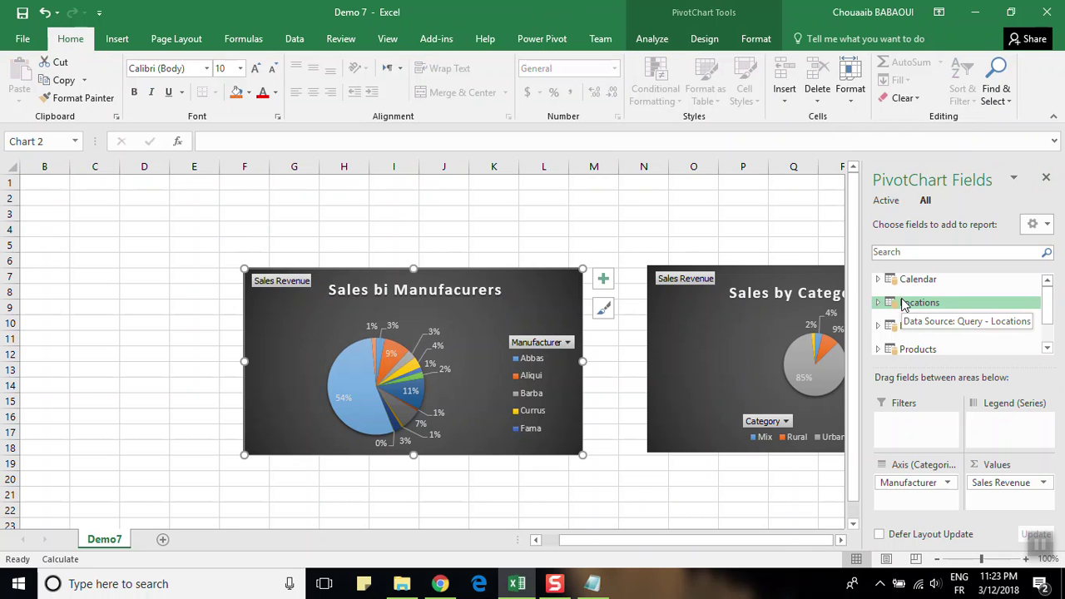
drag(1050, 300, 1048, 283)
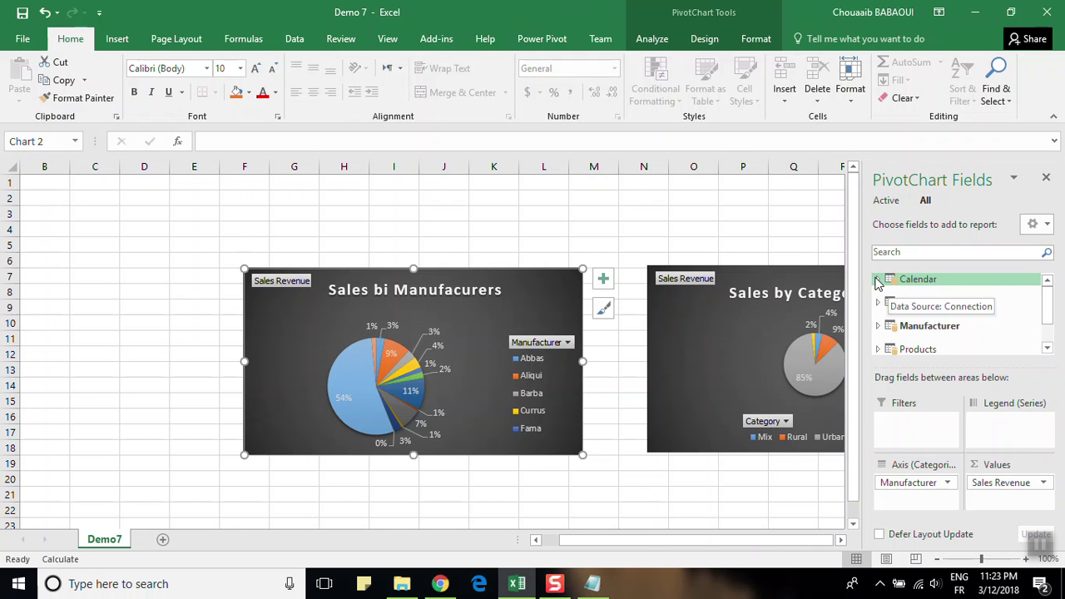
click(877, 279)
click(892, 312)
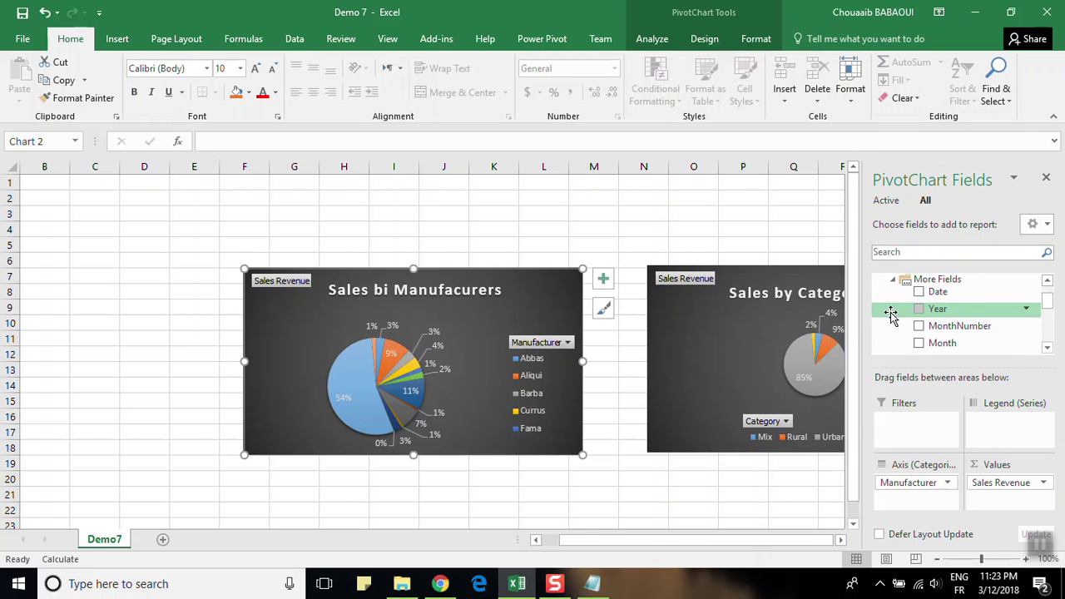
right_click(937, 312)
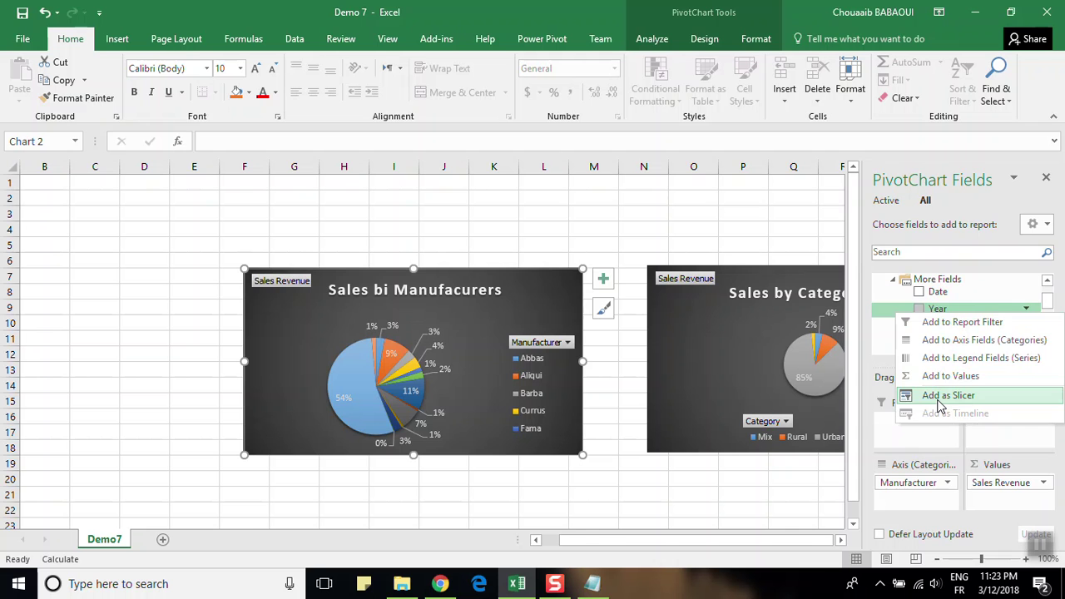
click(946, 396)
Move the Year slicer to the sheet's top-left and lengthen it slightly.
mouse_move(430, 257)
mouse_down()
mouse_move(69, 170)
mouse_move(86, 181)
mouse_up()
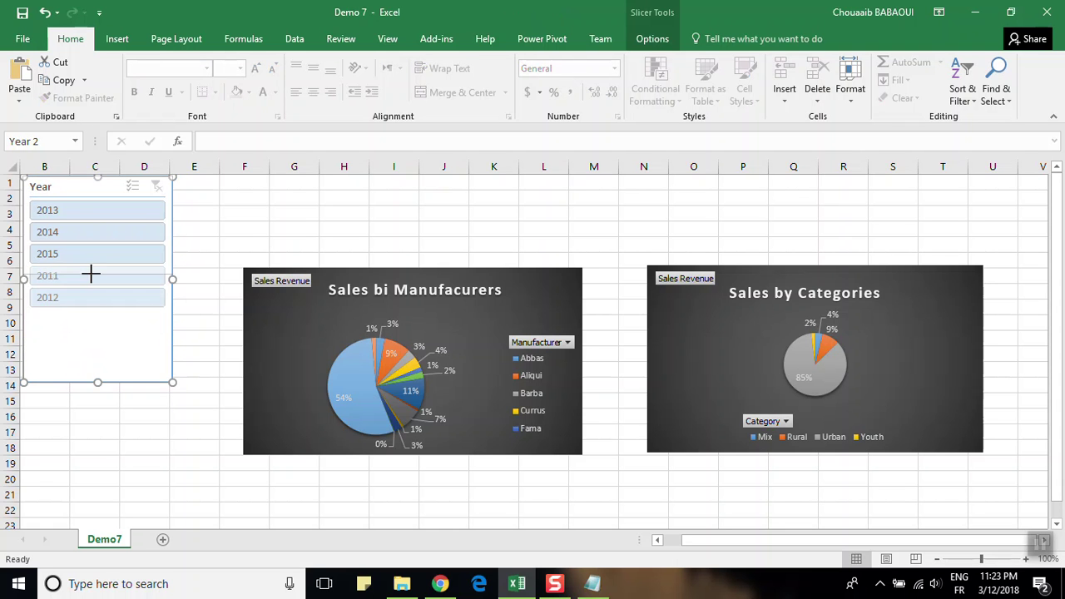
drag(88, 266, 89, 269)
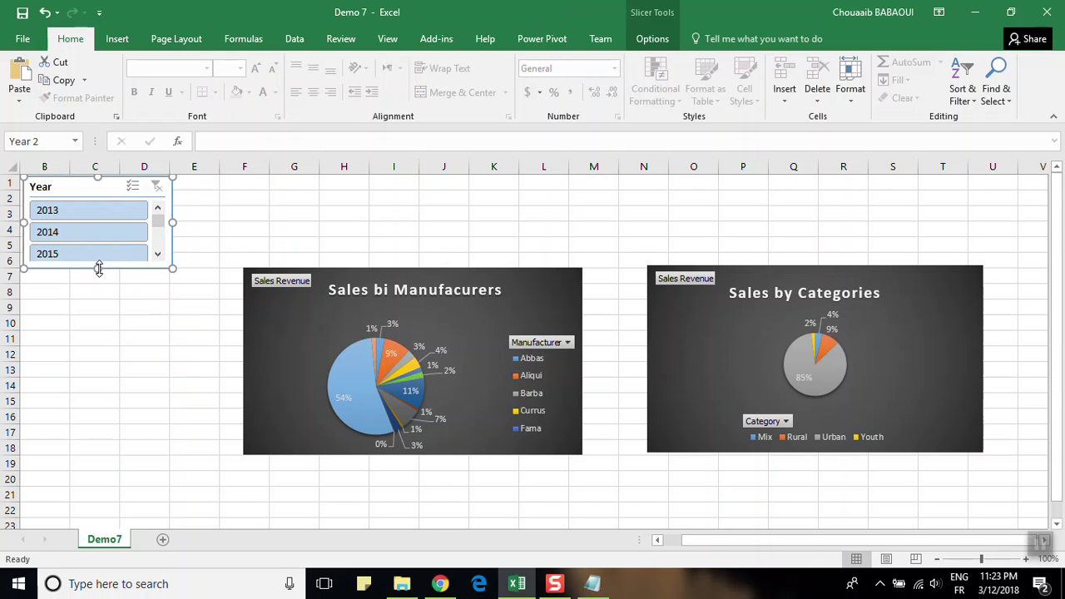
drag(96, 269, 98, 289)
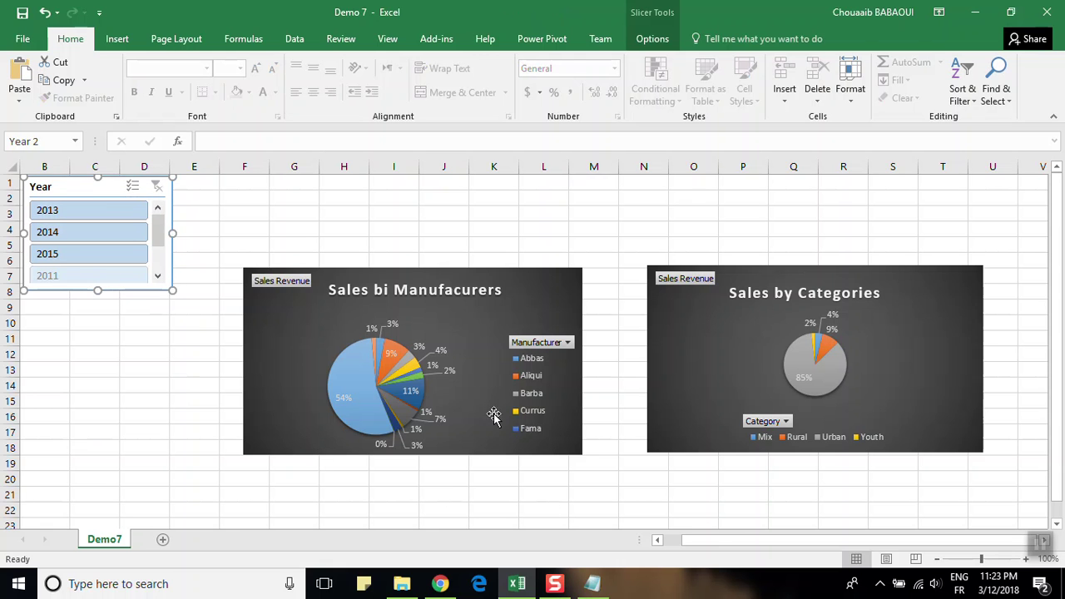
click(494, 416)
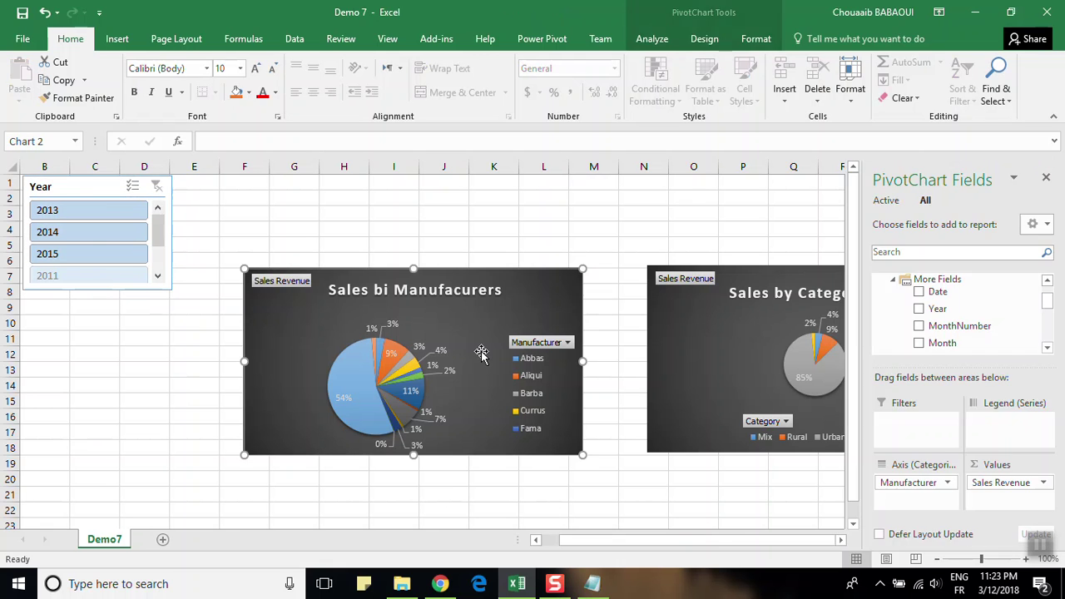
Add a Category slicer from the Products table's More Fields.
click(895, 281)
drag(1050, 323, 1046, 287)
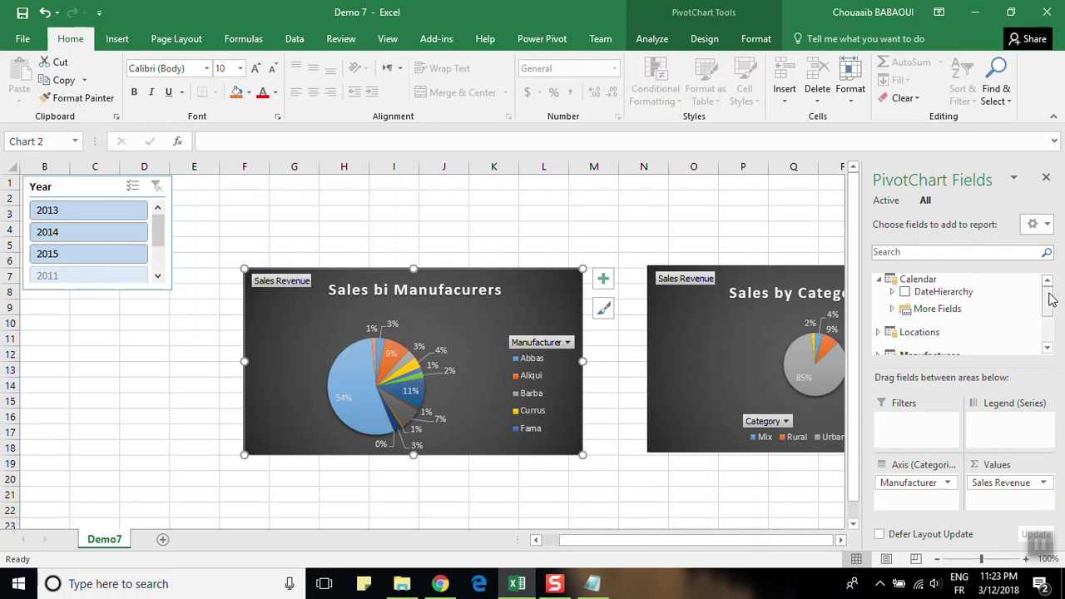
click(879, 282)
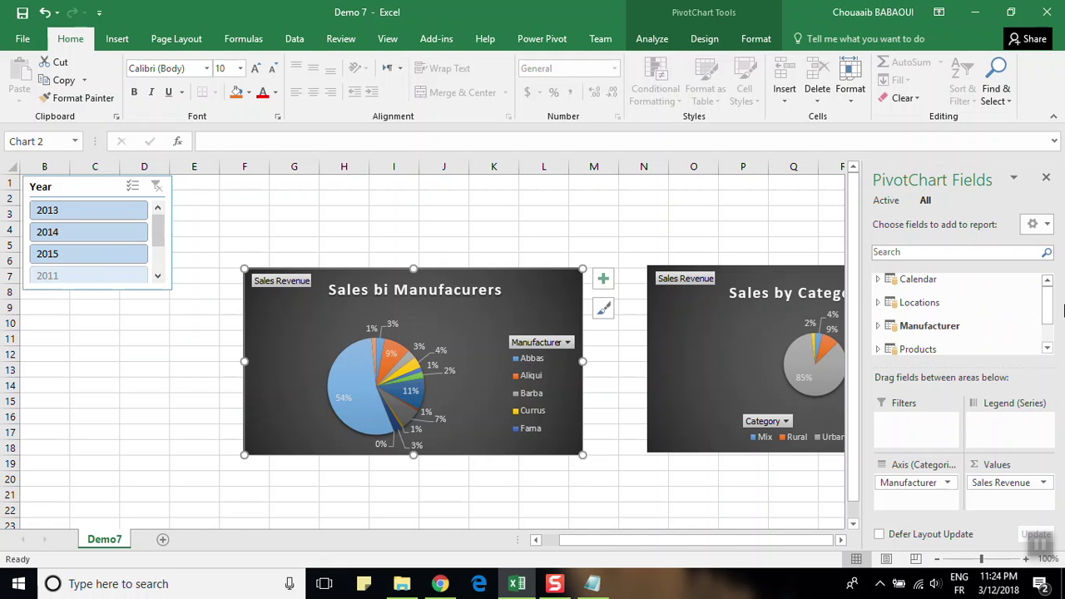
drag(1048, 308, 1051, 327)
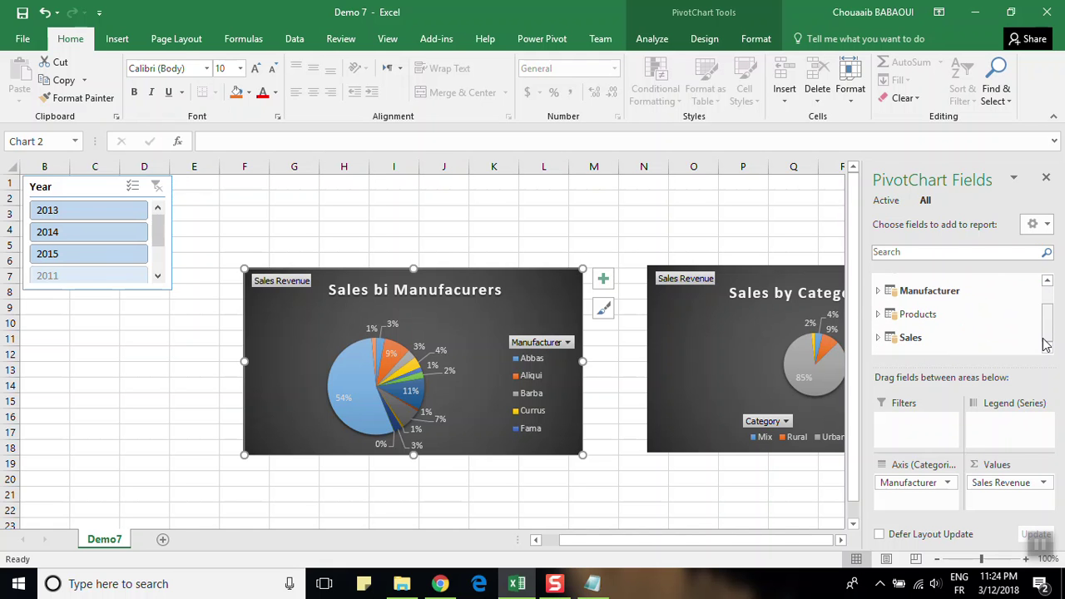
click(878, 314)
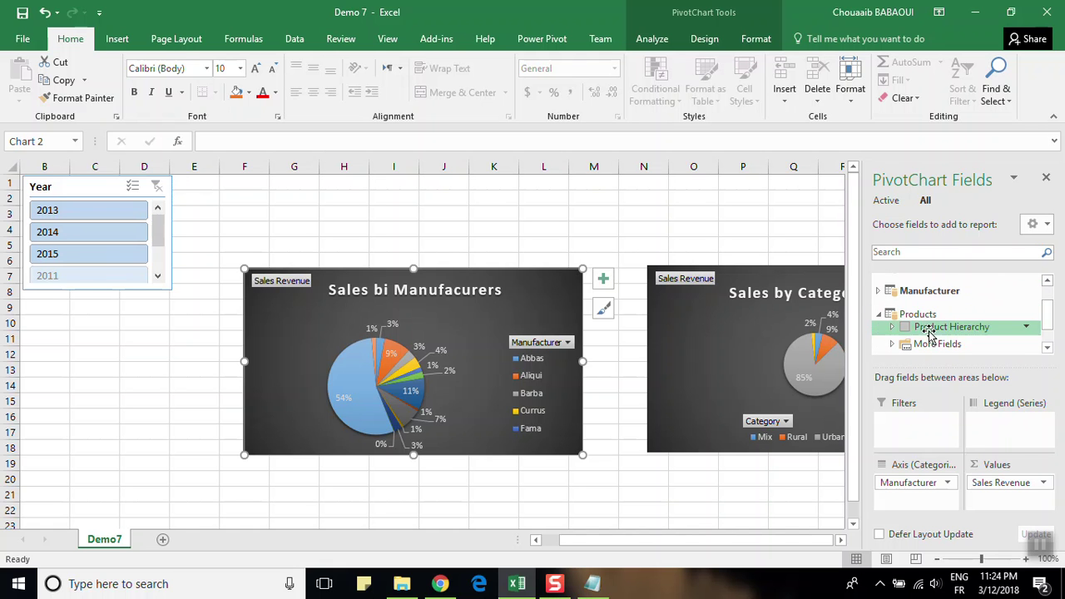
drag(1047, 314, 1048, 331)
click(891, 312)
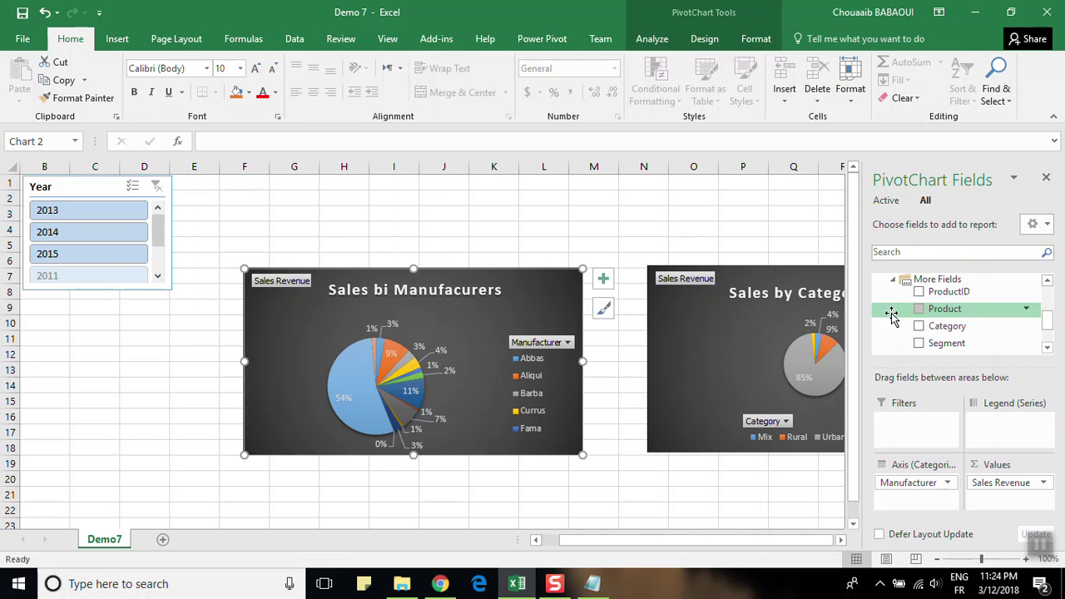
right_click(896, 328)
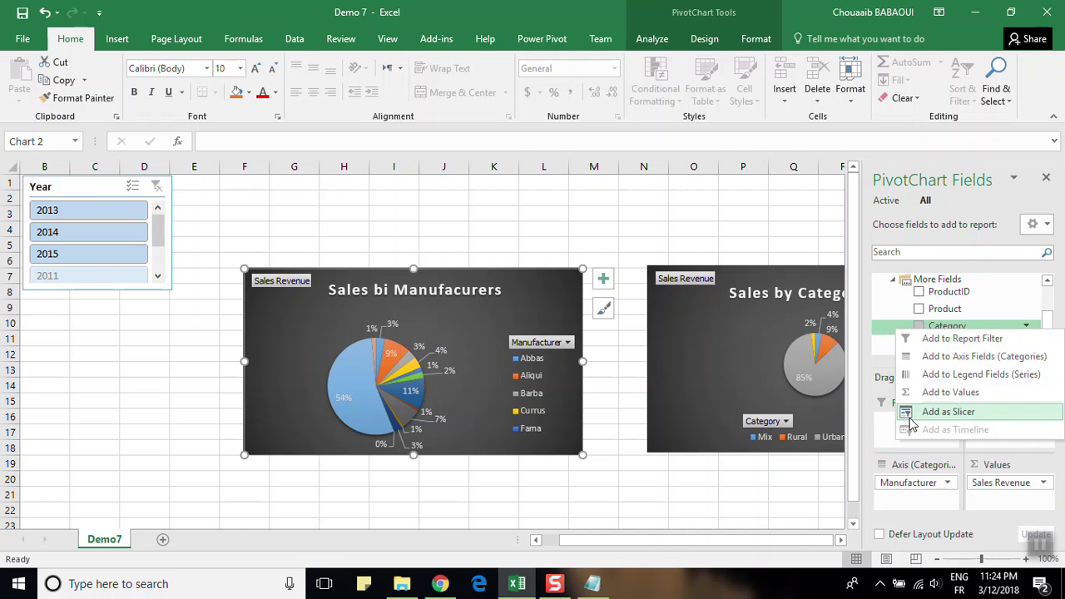
click(911, 422)
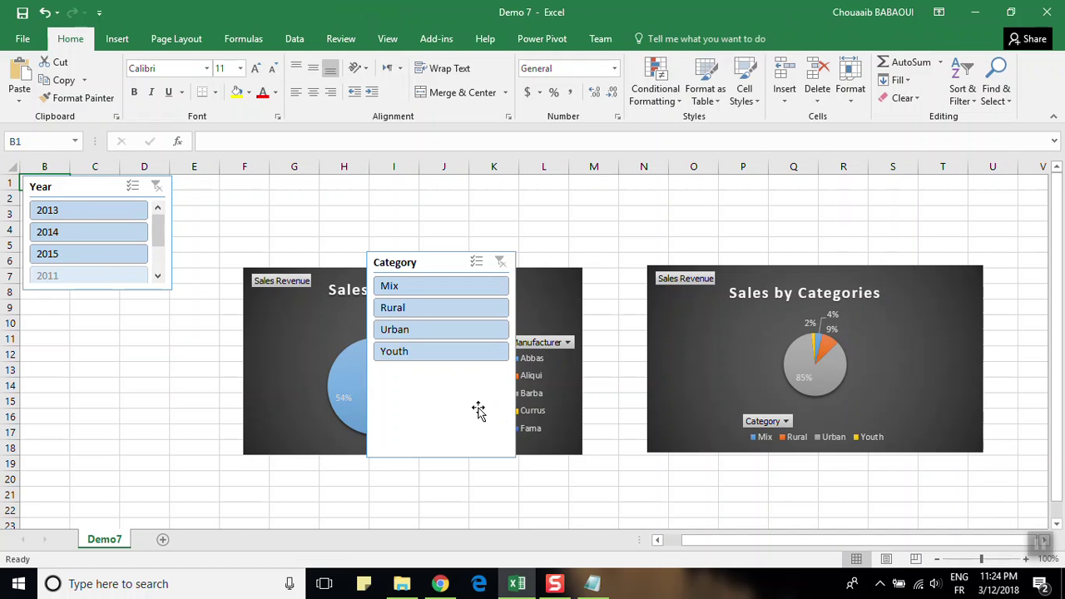
Shrink the Category slicer to its four items, move it to the top, and set both pie charts side by side below.
click(478, 410)
drag(442, 457, 441, 371)
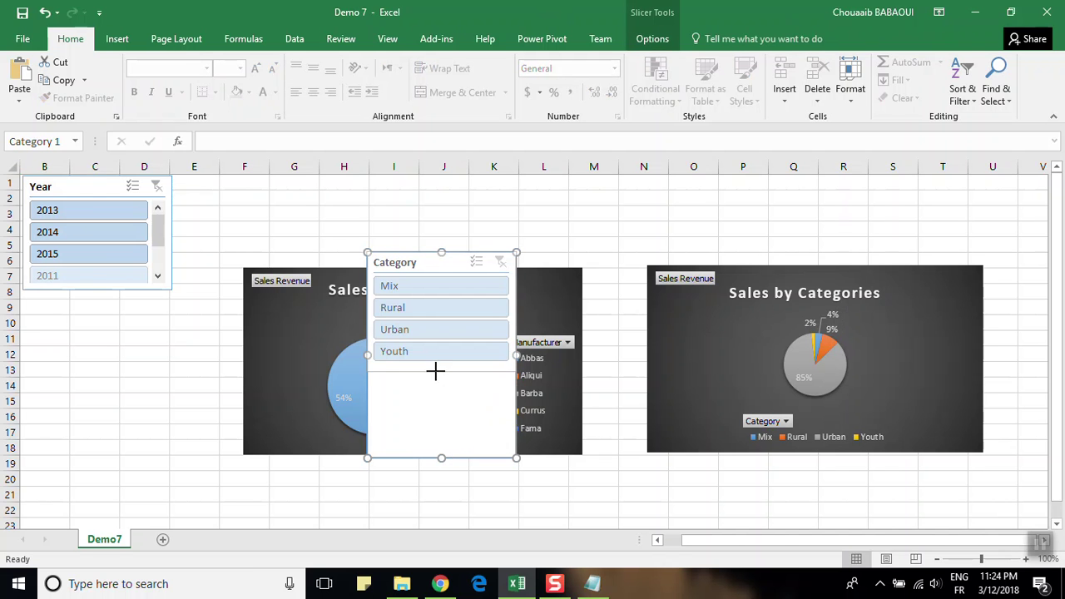
drag(453, 254, 381, 161)
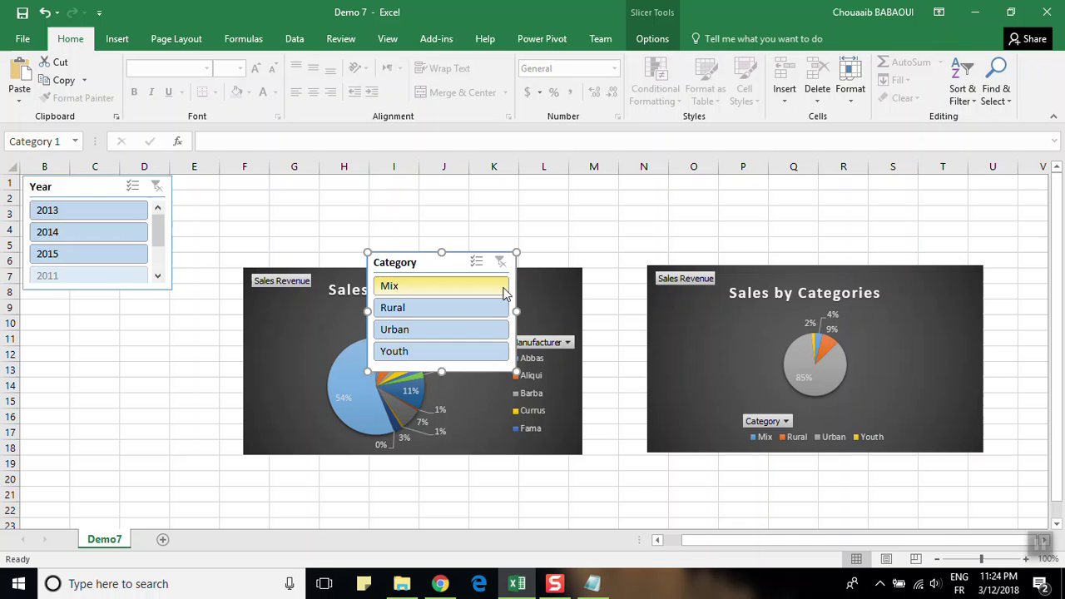
drag(443, 253, 365, 184)
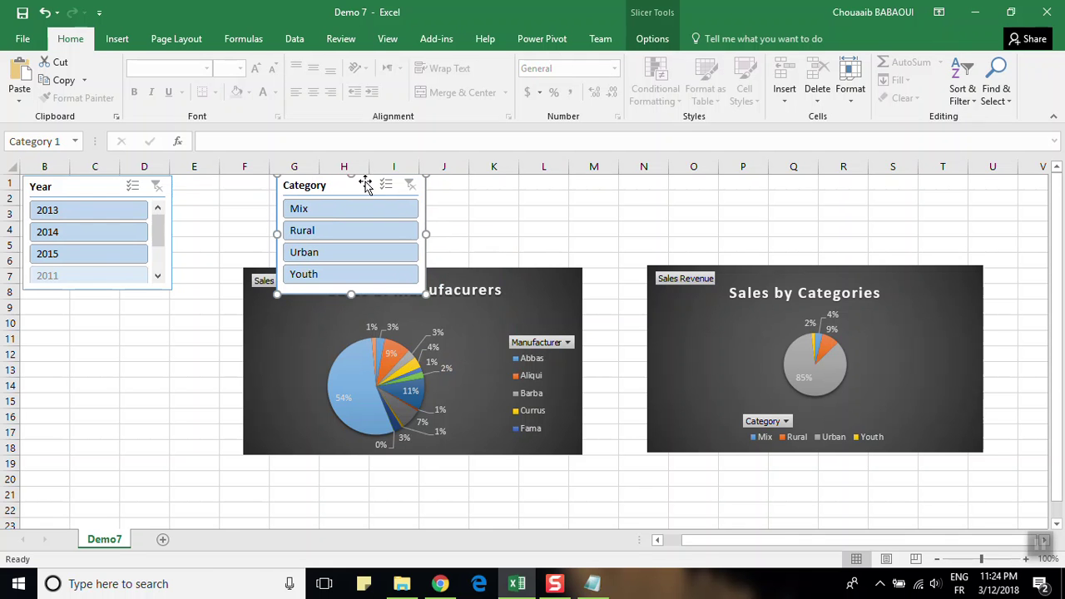
mouse_move(521, 289)
mouse_down()
mouse_move(513, 334)
mouse_move(500, 335)
mouse_up()
drag(815, 276, 738, 323)
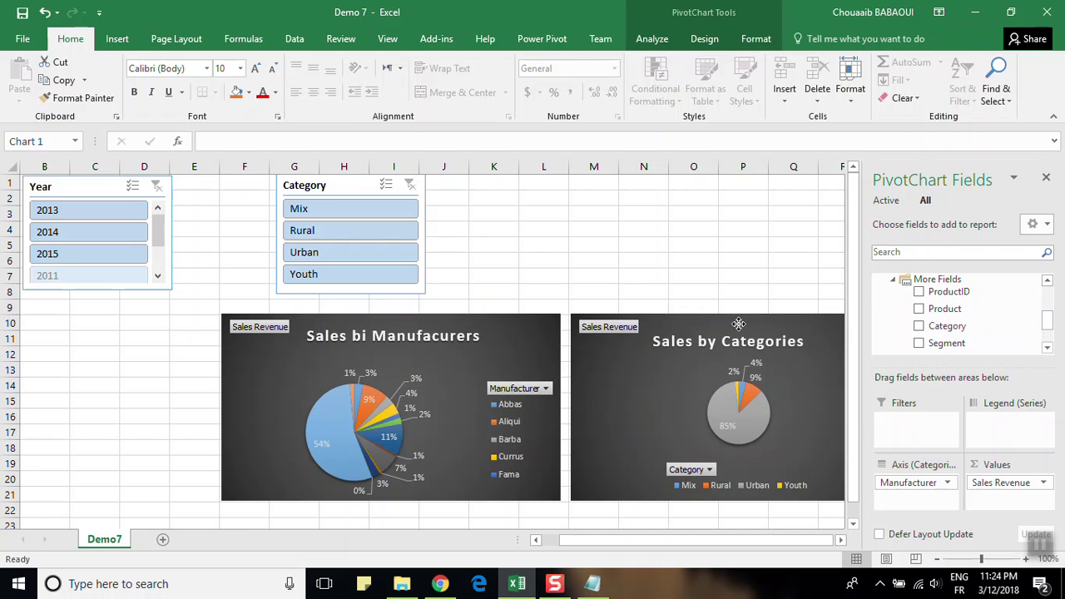
Add a Manufacturer slicer for the Sales bi Manufacurers chart.
click(640, 245)
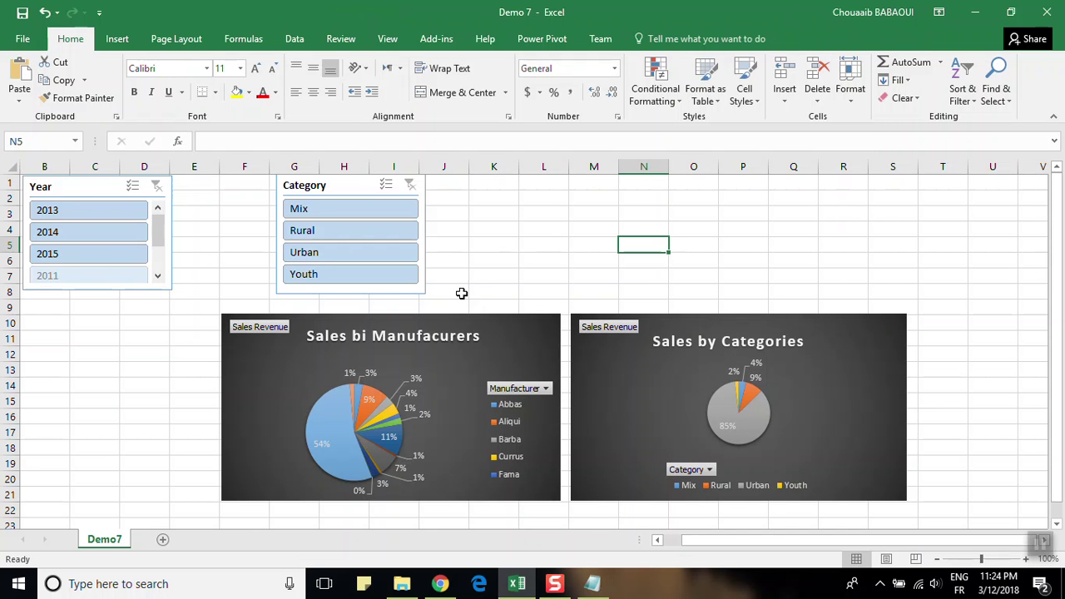
click(269, 352)
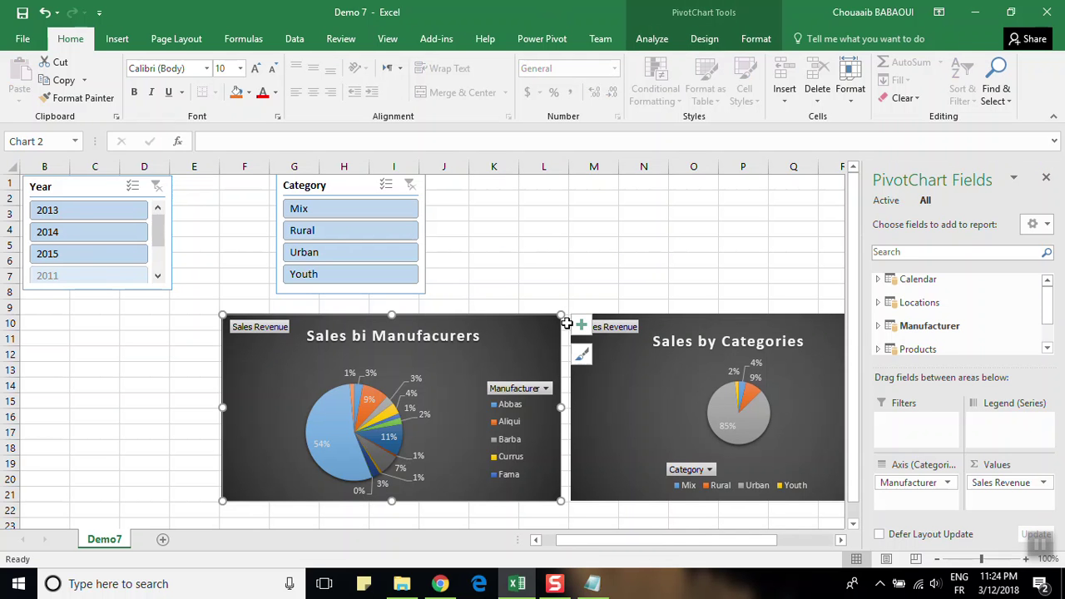
click(900, 325)
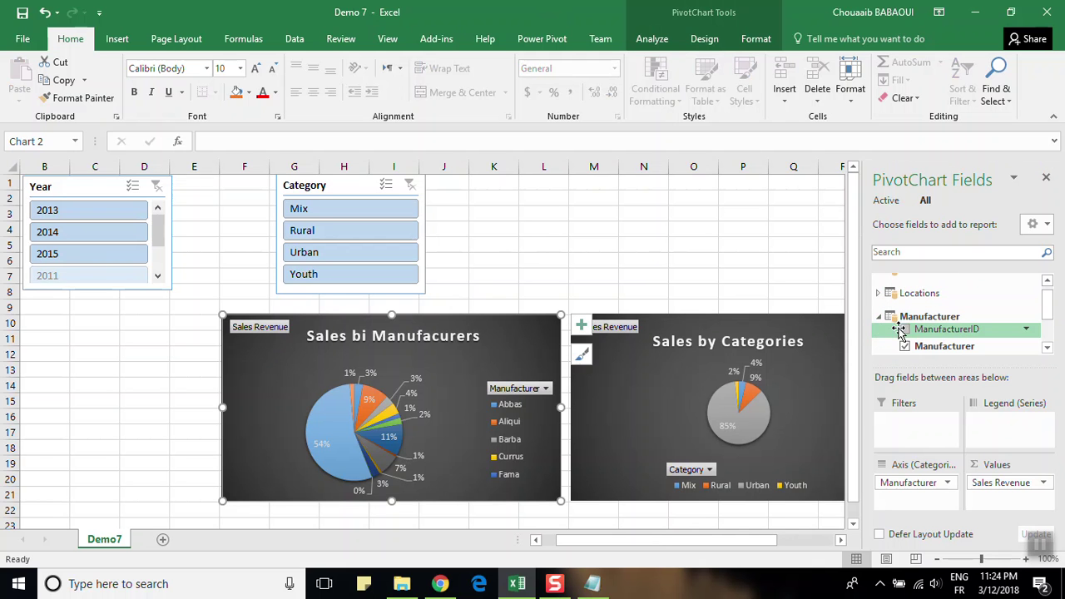
right_click(927, 346)
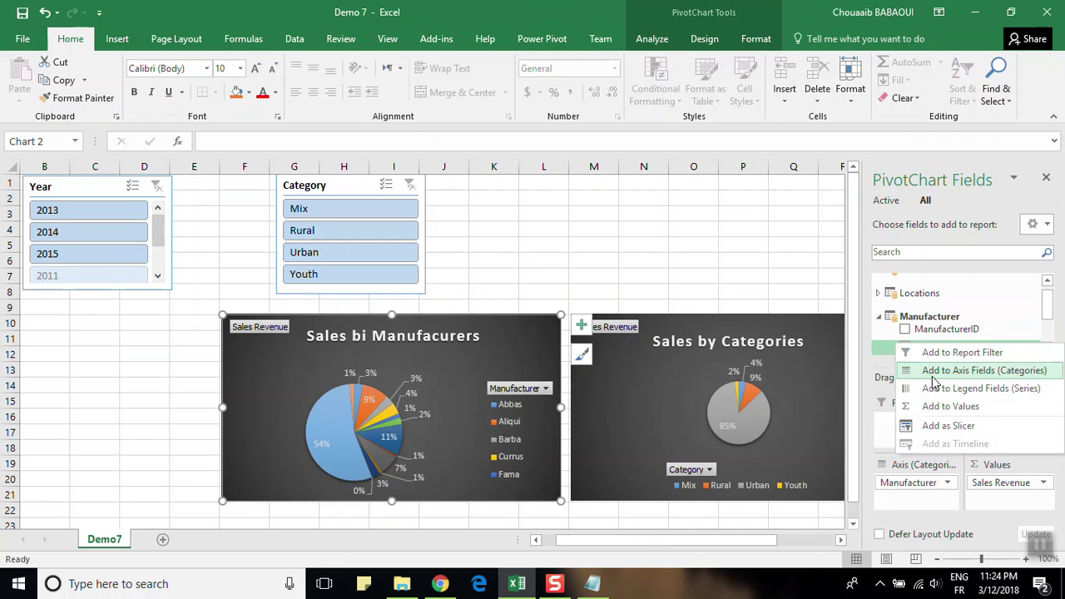
click(947, 425)
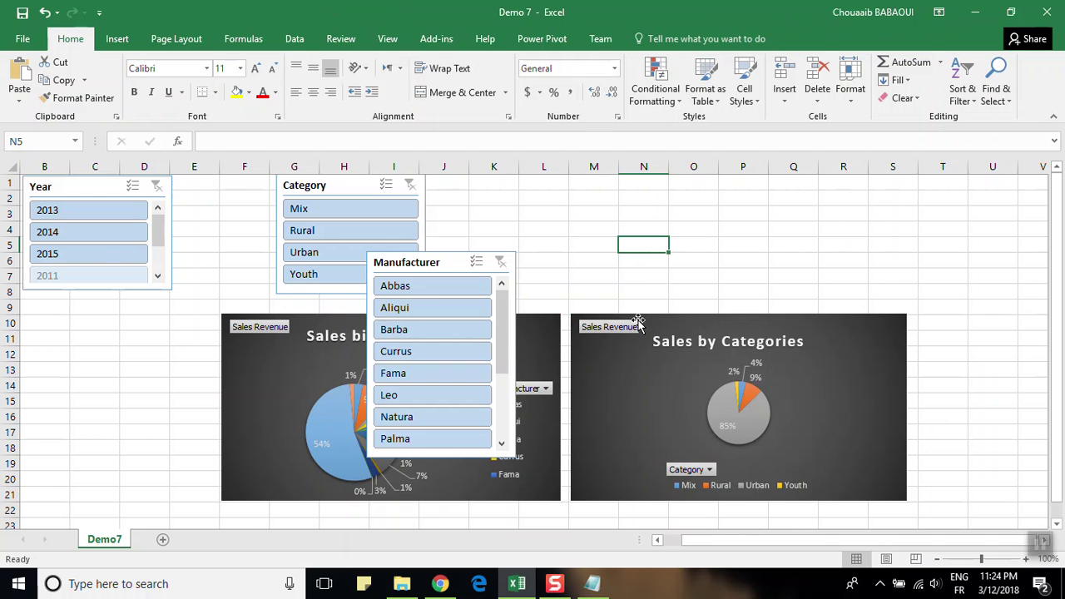
Move the Year slicer to columns L to N and the Manufacturer slicer to the top-left.
drag(445, 266, 94, 311)
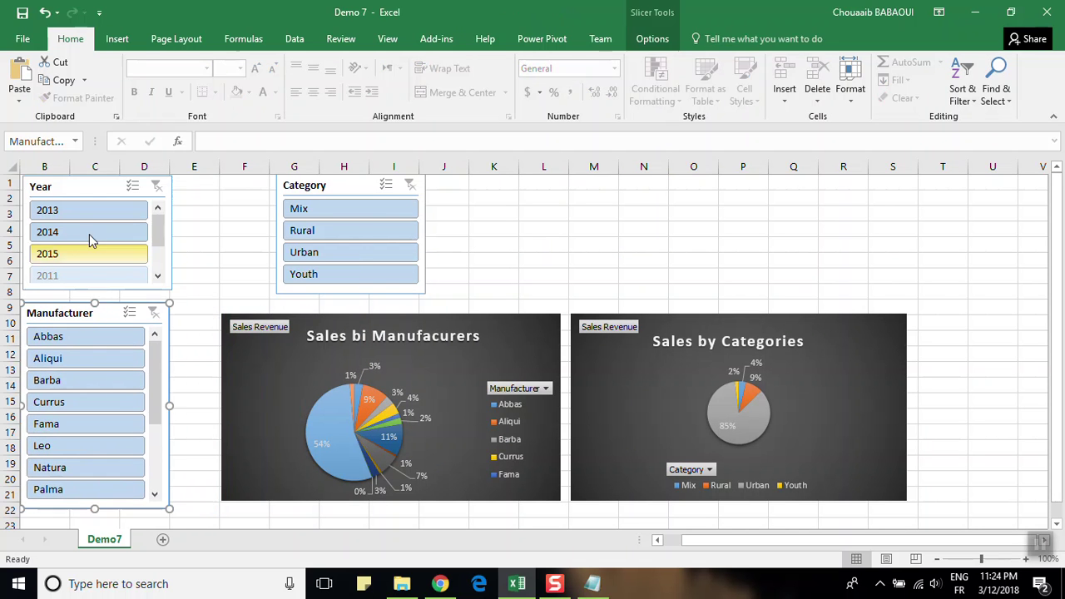
drag(79, 186, 506, 166)
drag(720, 186, 592, 183)
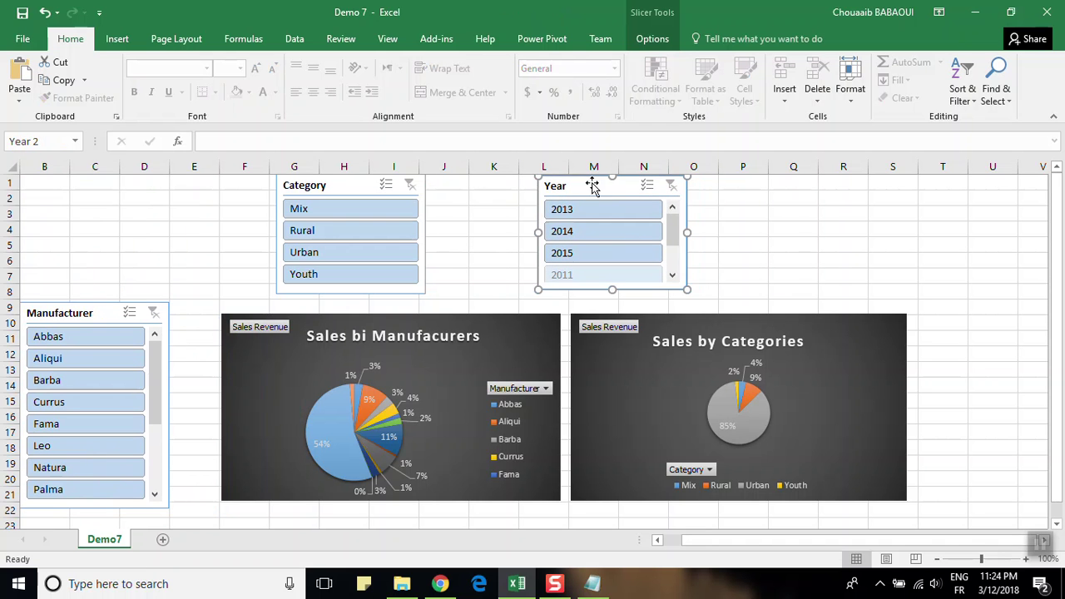
mouse_move(105, 309)
mouse_down()
mouse_move(89, 170)
mouse_move(103, 185)
mouse_up()
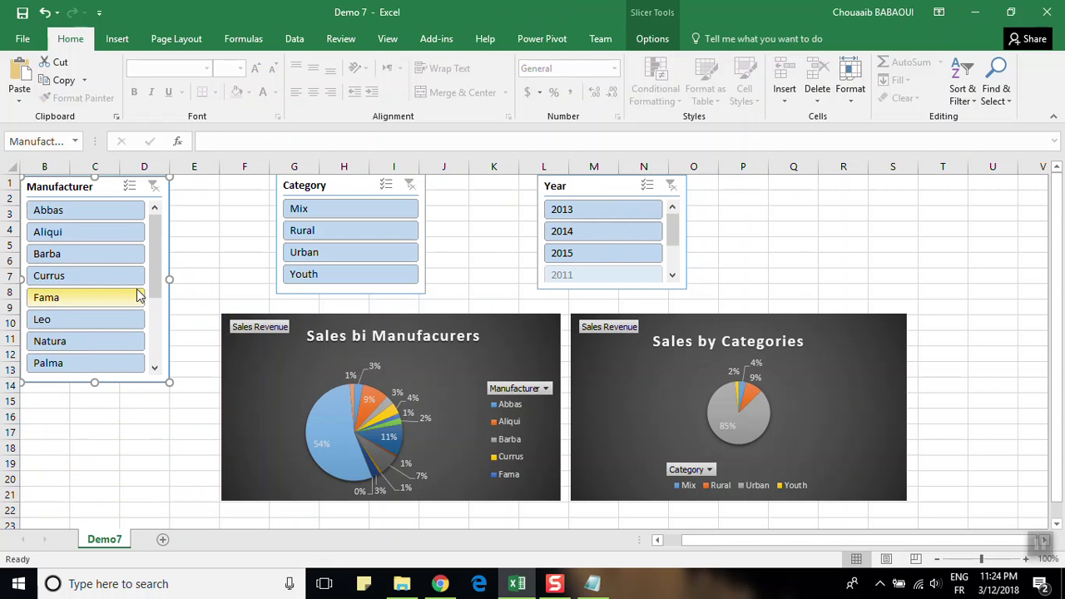
click(593, 585)
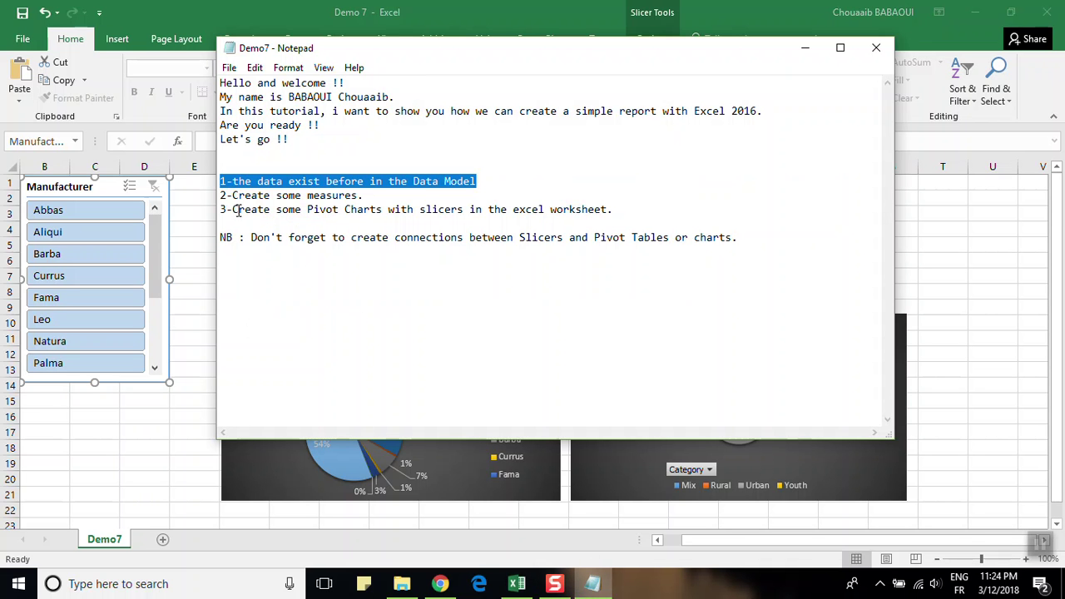
drag(238, 211, 551, 213)
click(309, 267)
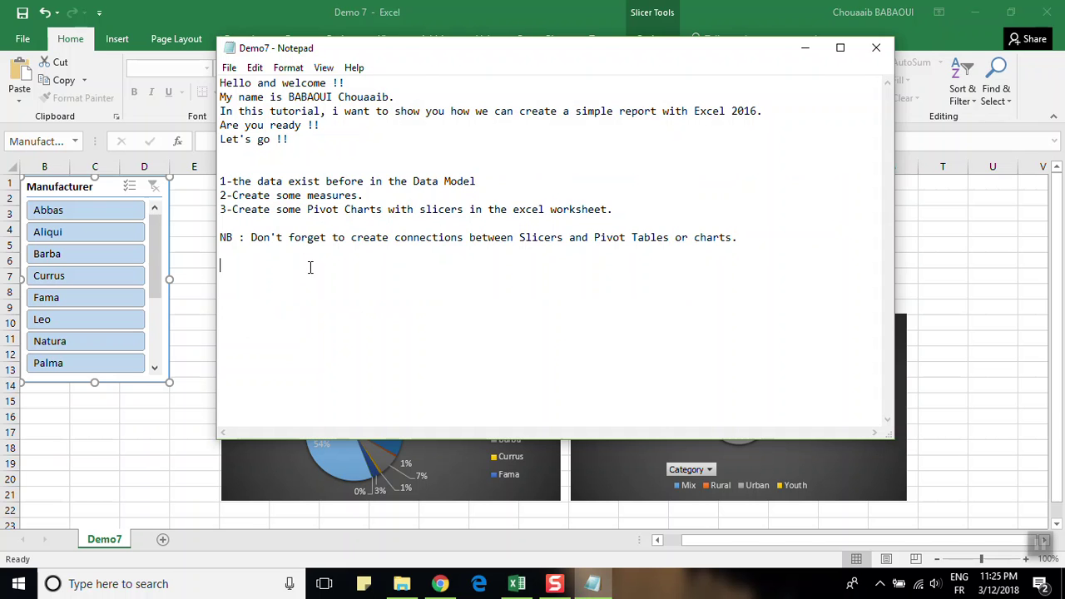
drag(221, 239, 714, 249)
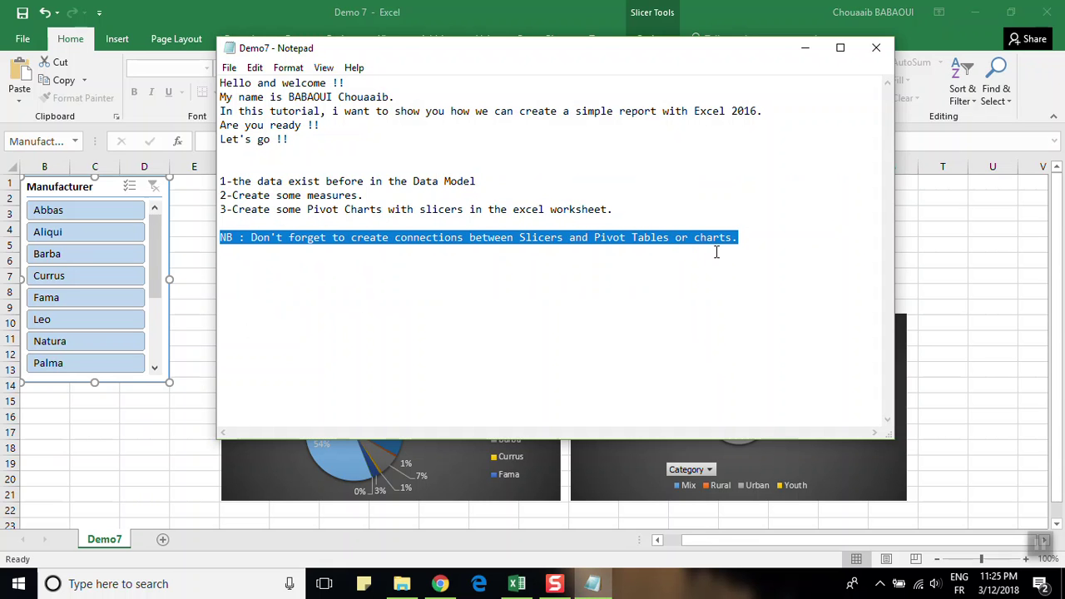
click(804, 47)
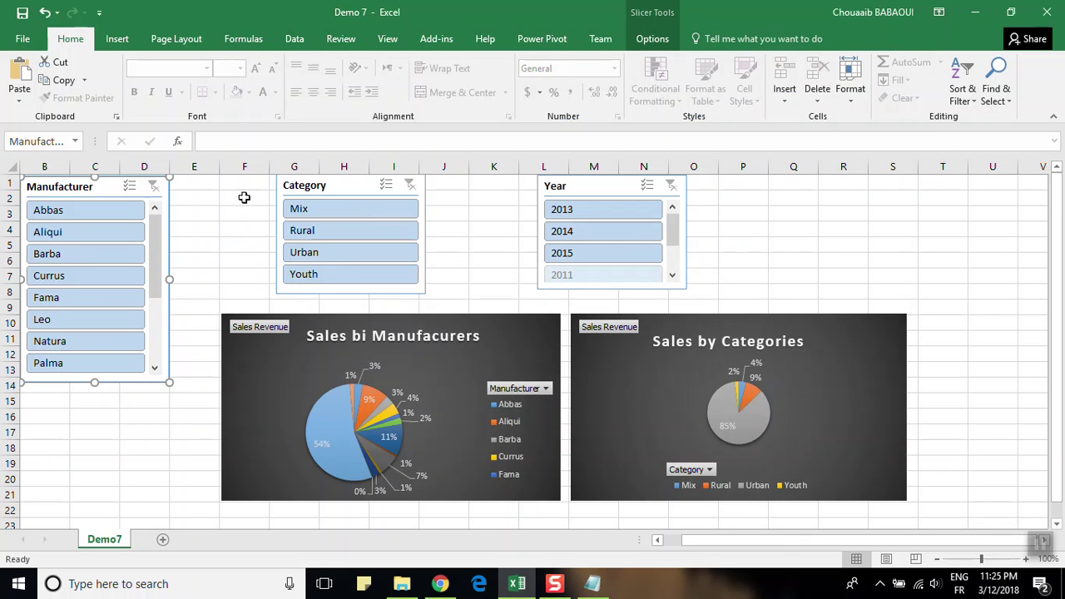
Rename the manufacturer pie chart from Chart 2 to 'Manufacturers'.
right_click(110, 190)
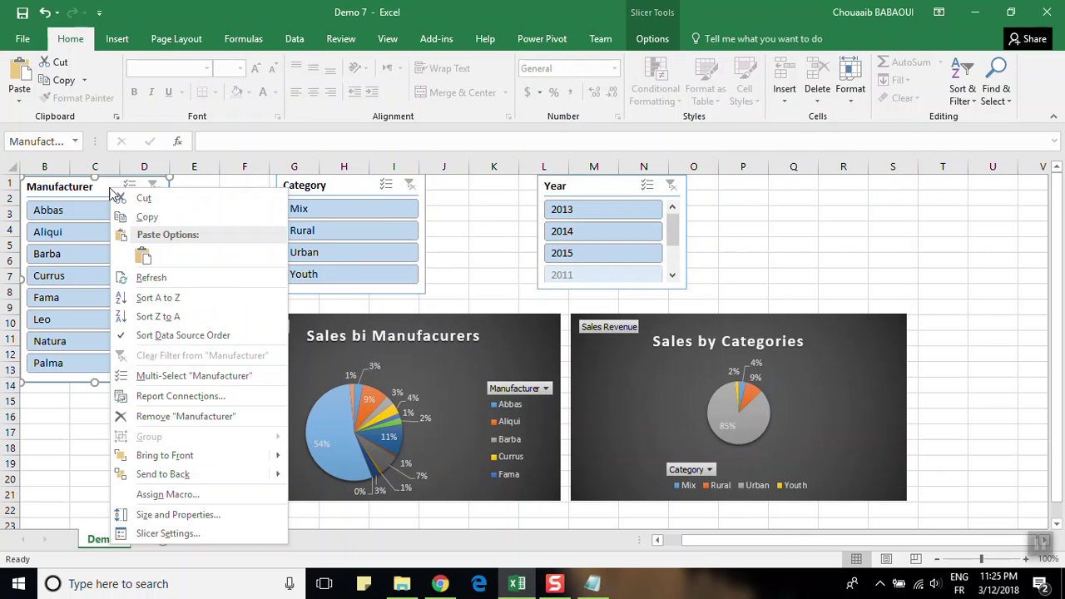
click(431, 376)
click(431, 376)
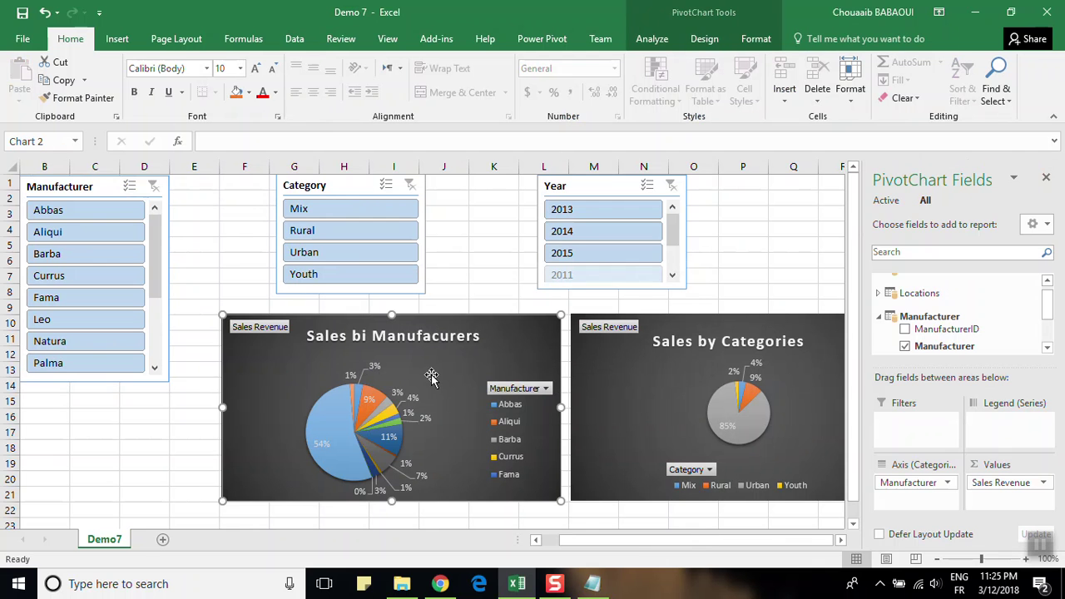
double_click(409, 336)
click(409, 336)
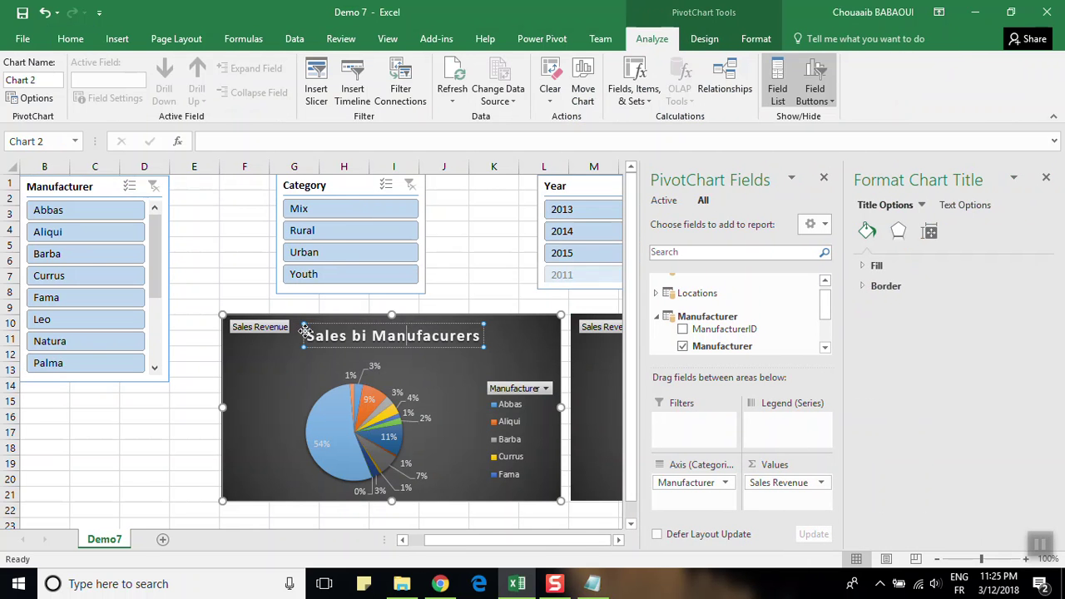
drag(318, 332, 475, 333)
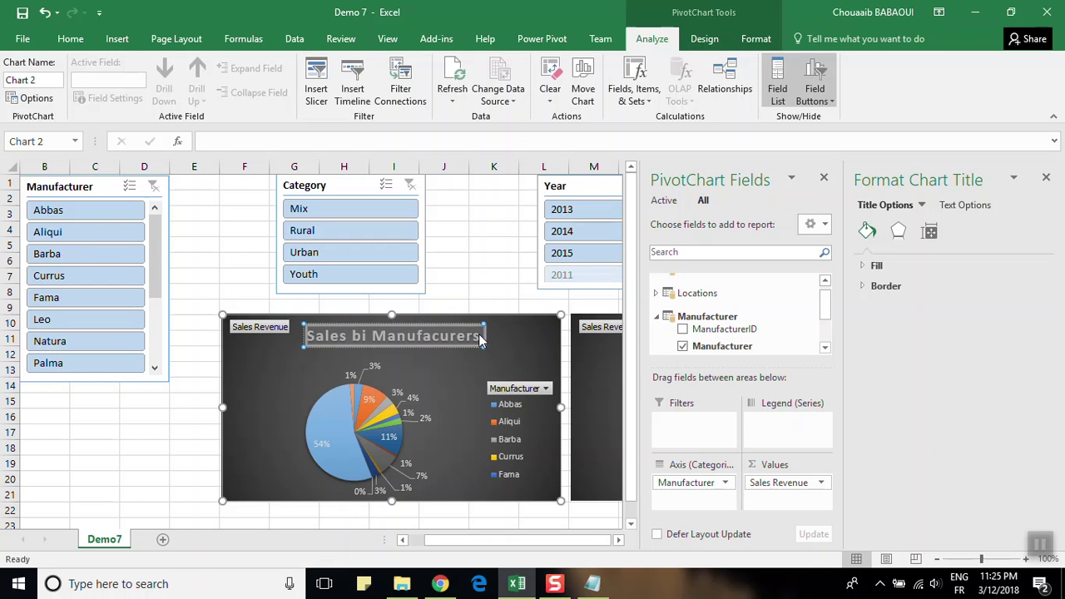
click(537, 336)
click(39, 78)
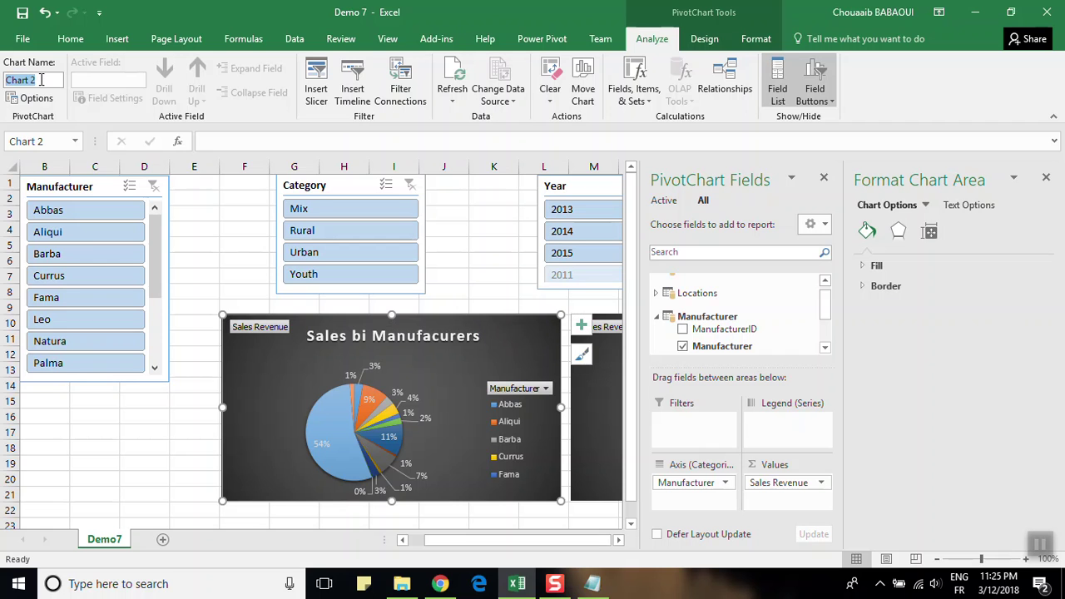
text(Manufacturers)
key(Return)
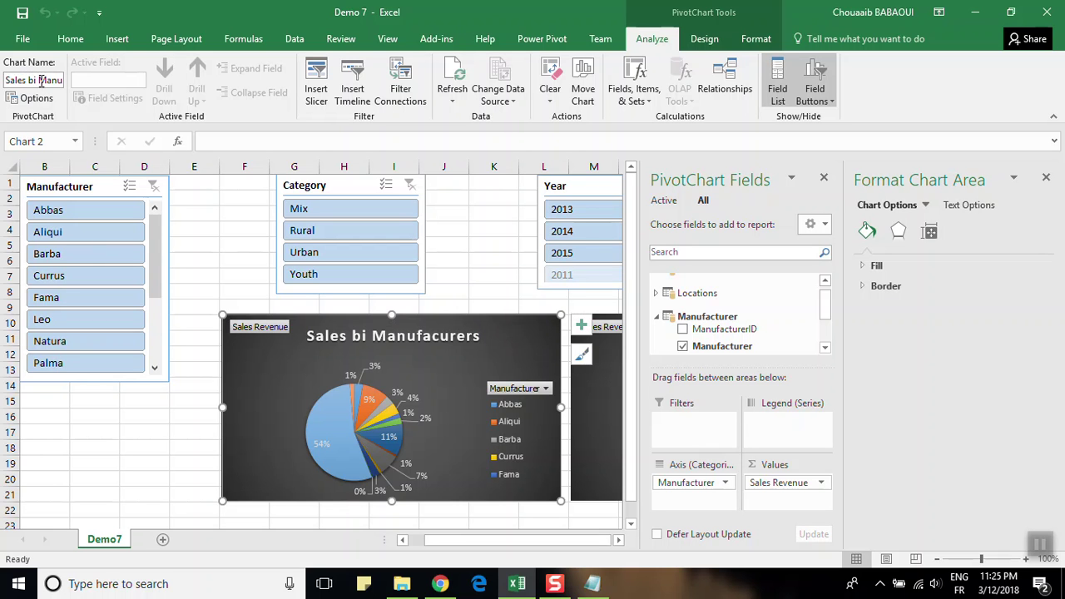
Rename Chart 1 by pasting its 'Sales by Categories' title as the chart name.
click(208, 382)
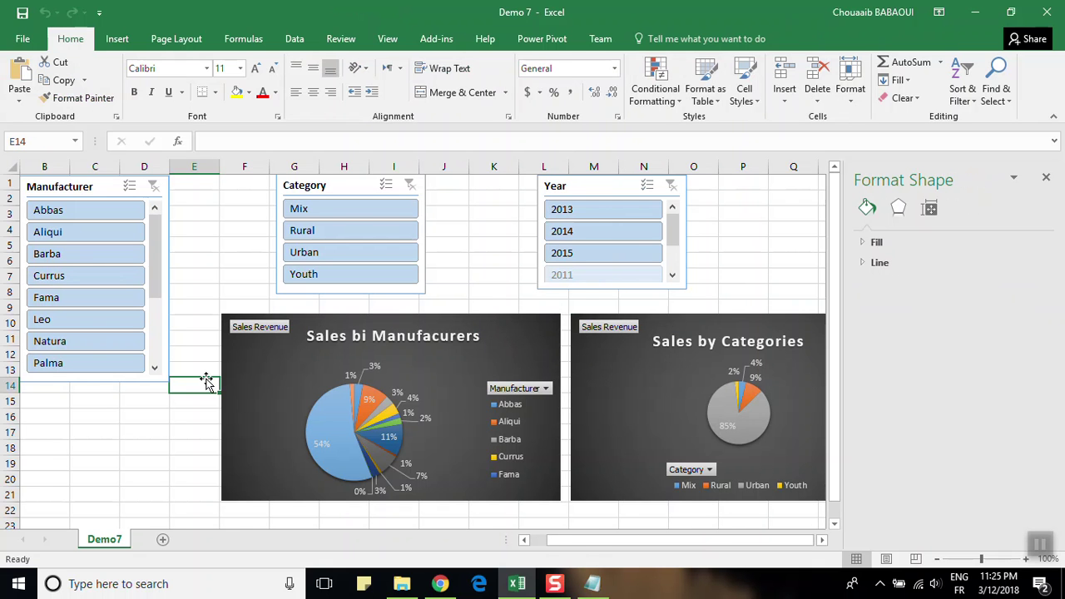
click(740, 337)
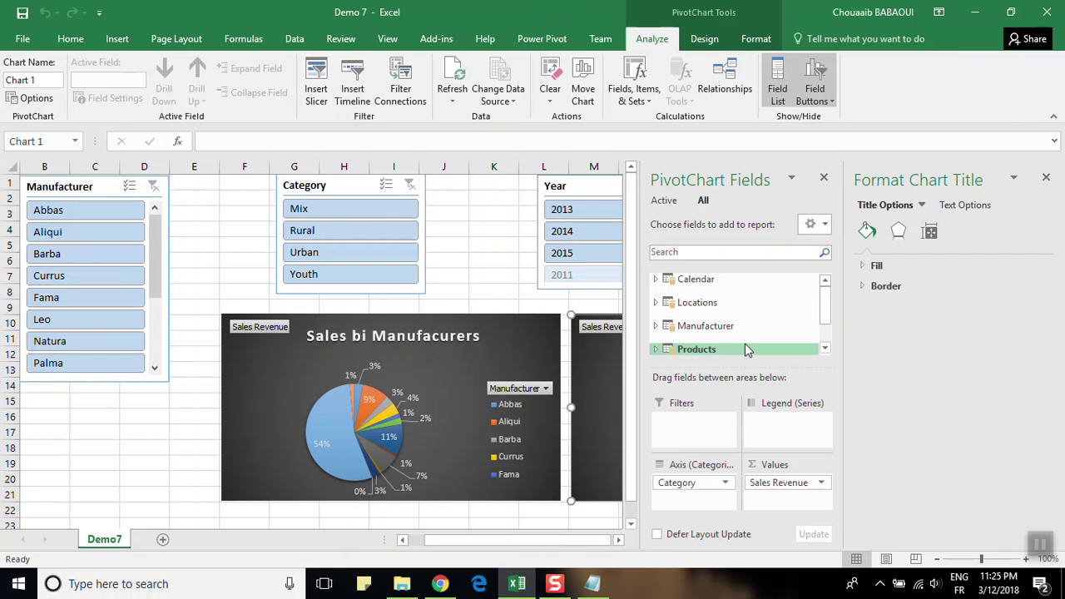
click(1045, 178)
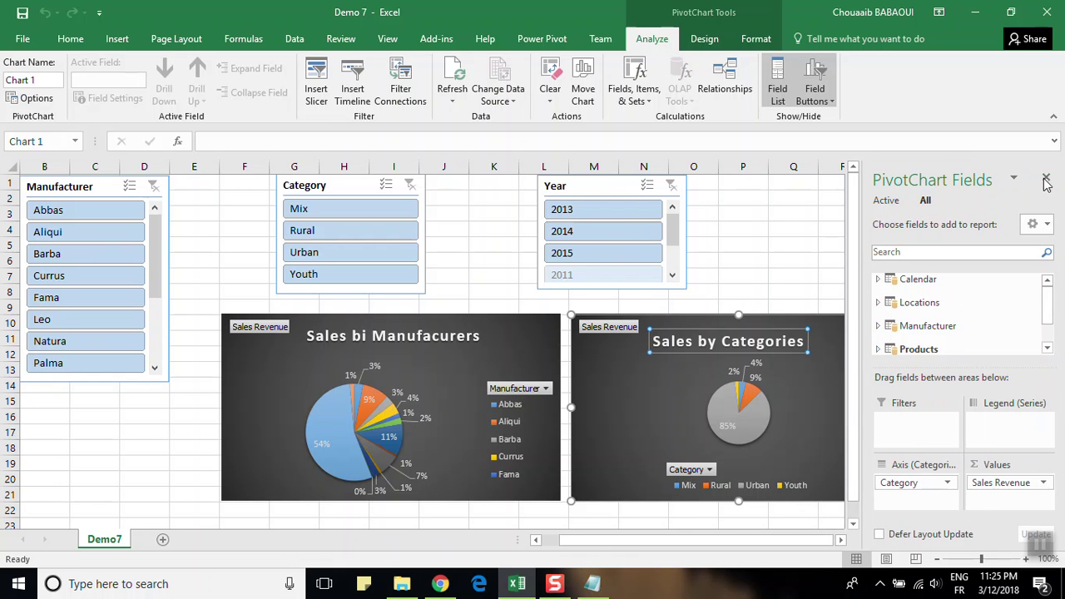
drag(652, 341, 761, 344)
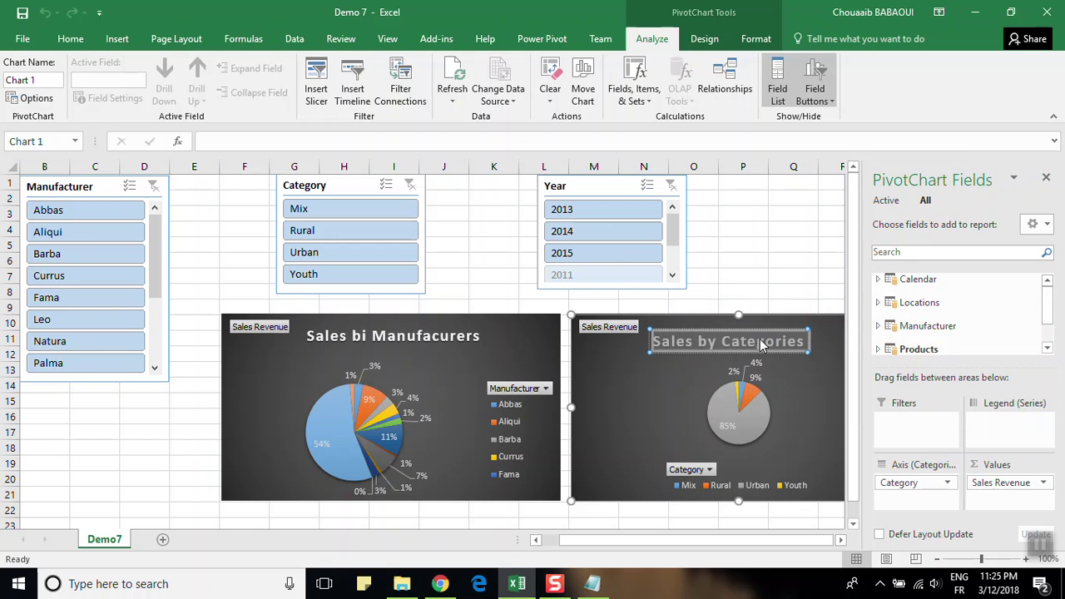
click(32, 80)
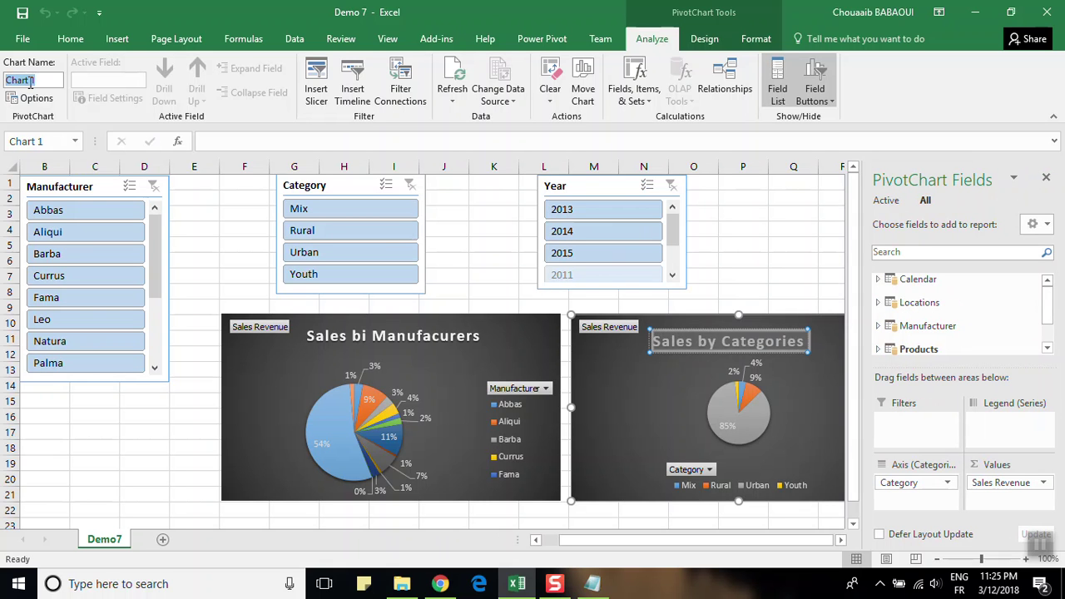
key(ctrl+v)
key(Home)
Connect the Manufacturer slicer to the Sales by Categories chart via Report Connections.
click(89, 450)
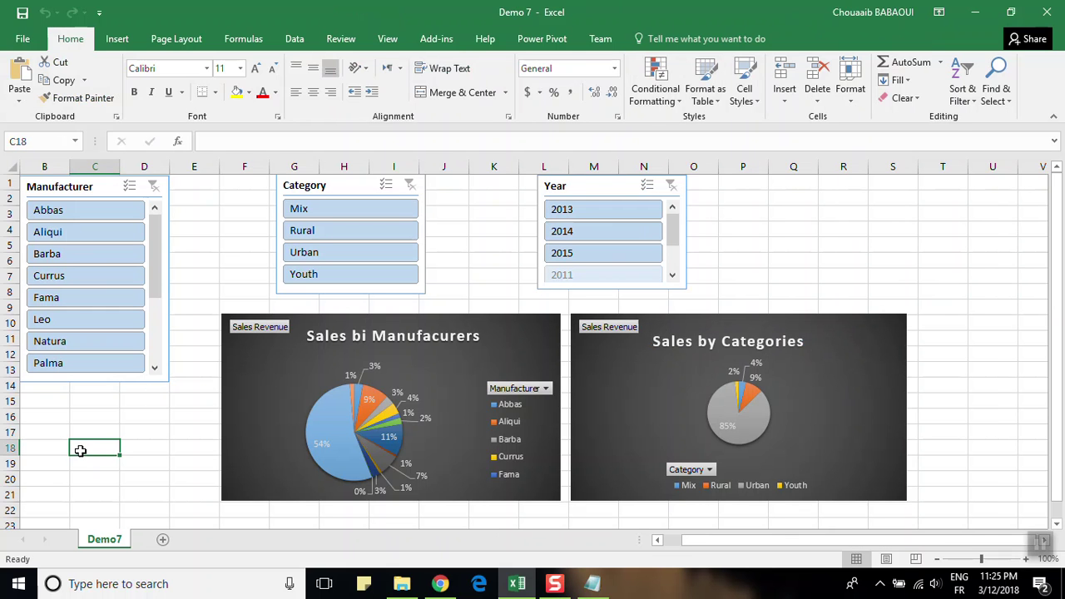
click(98, 181)
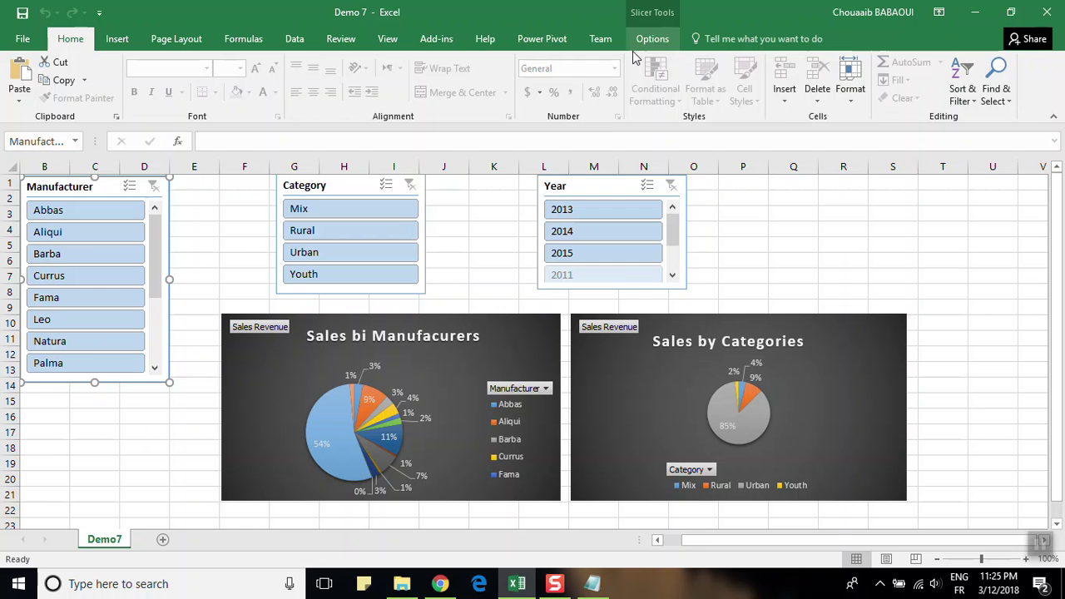
click(648, 40)
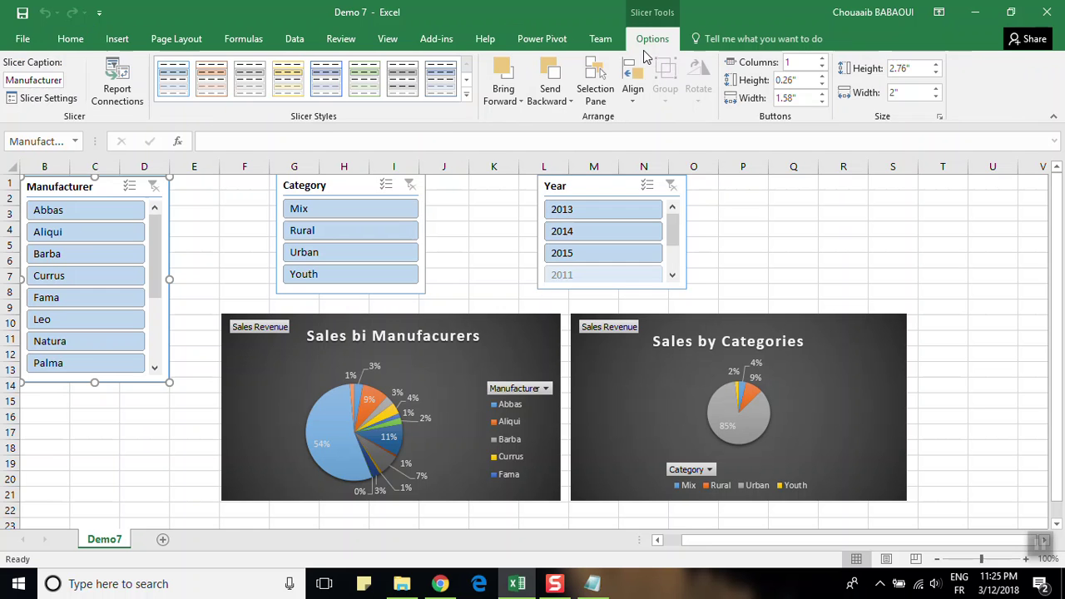
click(118, 106)
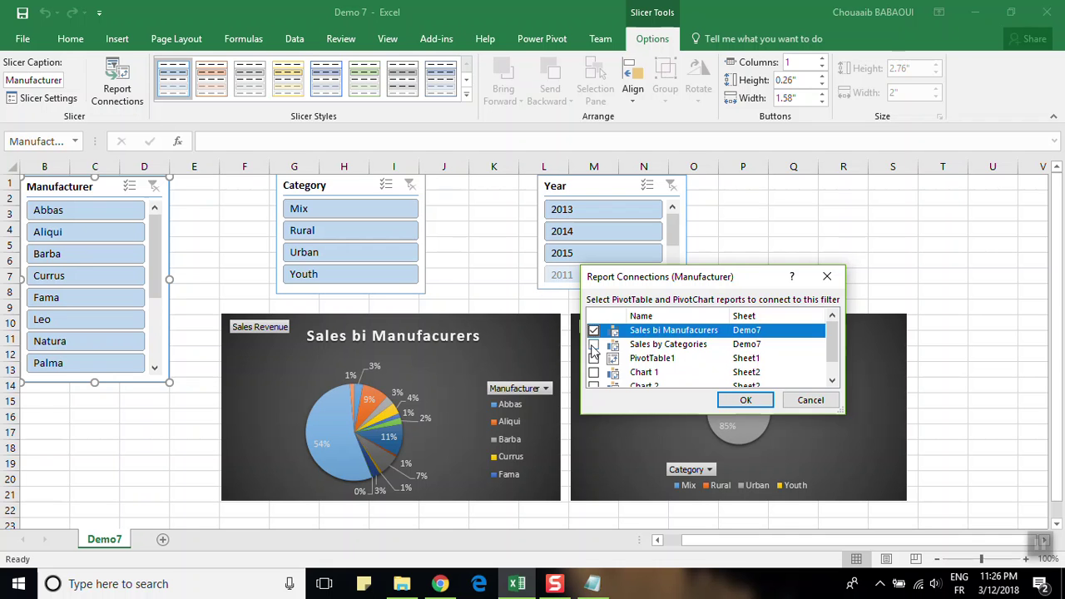
click(593, 346)
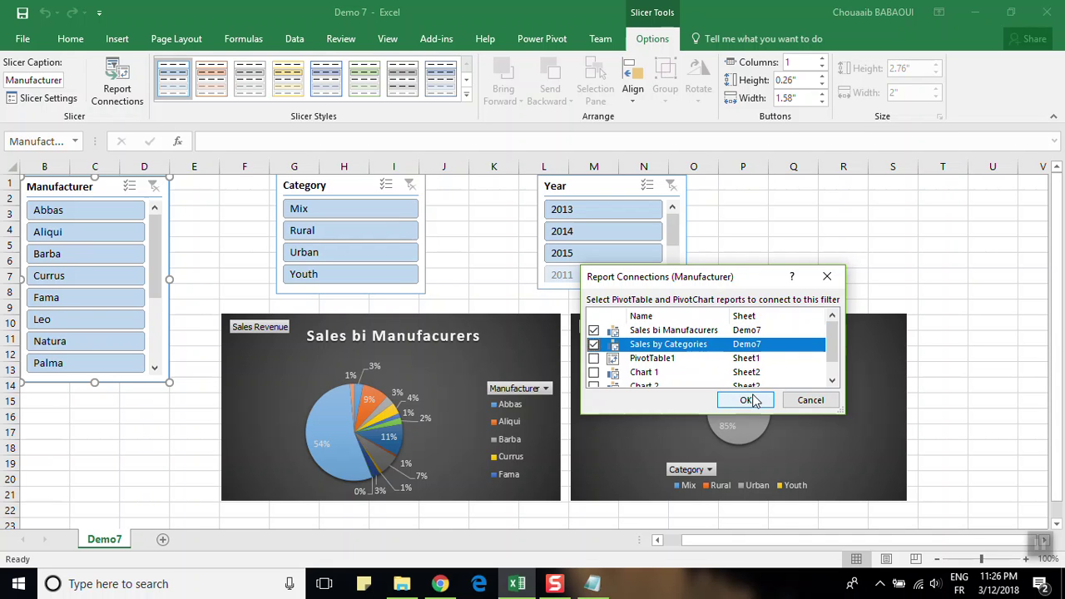
click(748, 402)
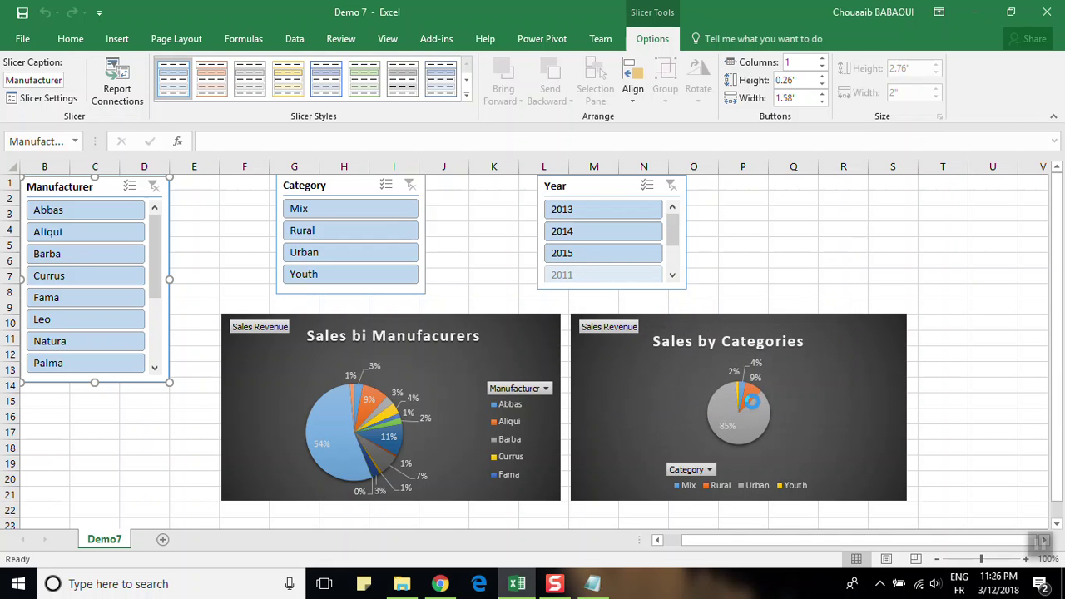
Connect the Category slicer to the Sales by Categories chart as well.
click(350, 188)
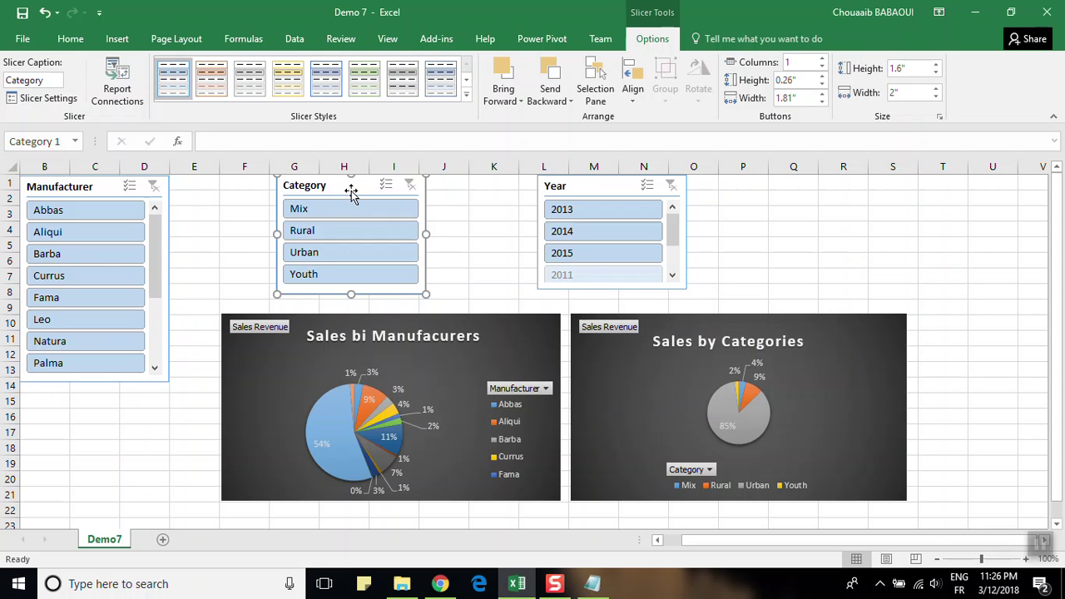
click(116, 83)
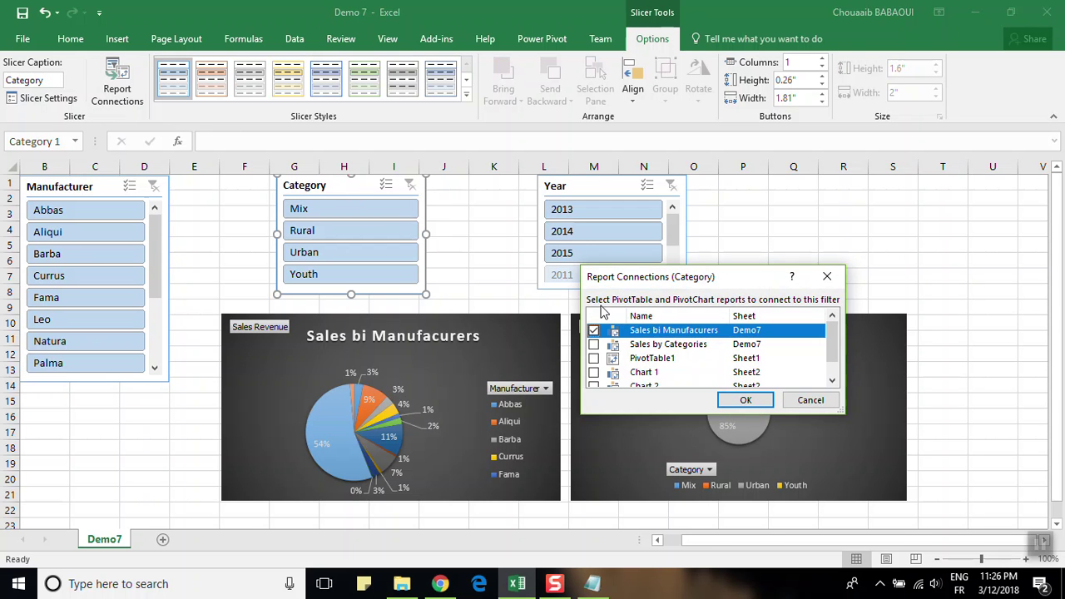
click(593, 345)
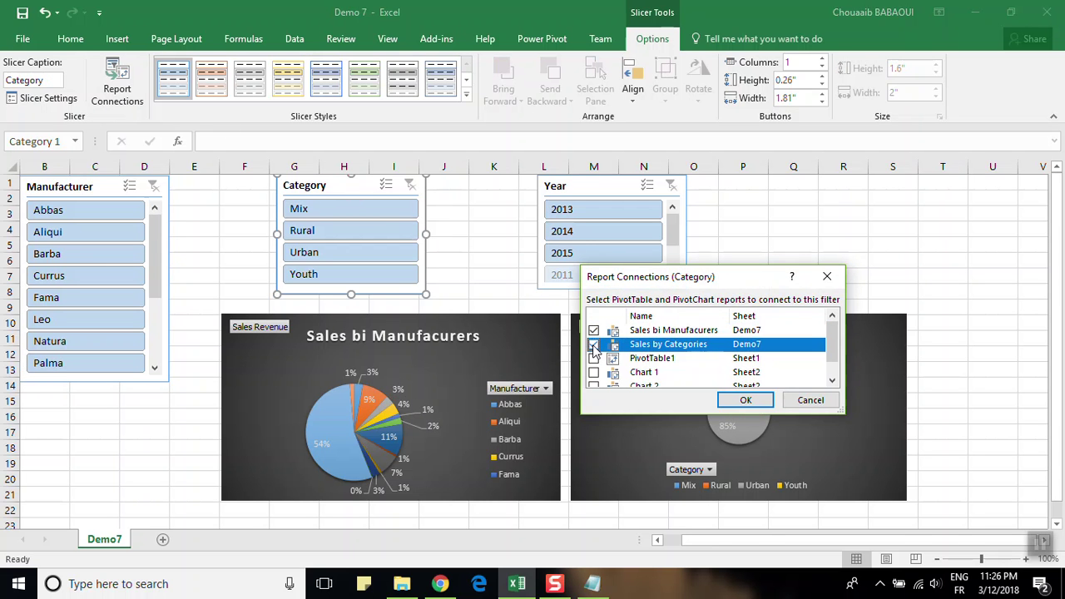
click(745, 400)
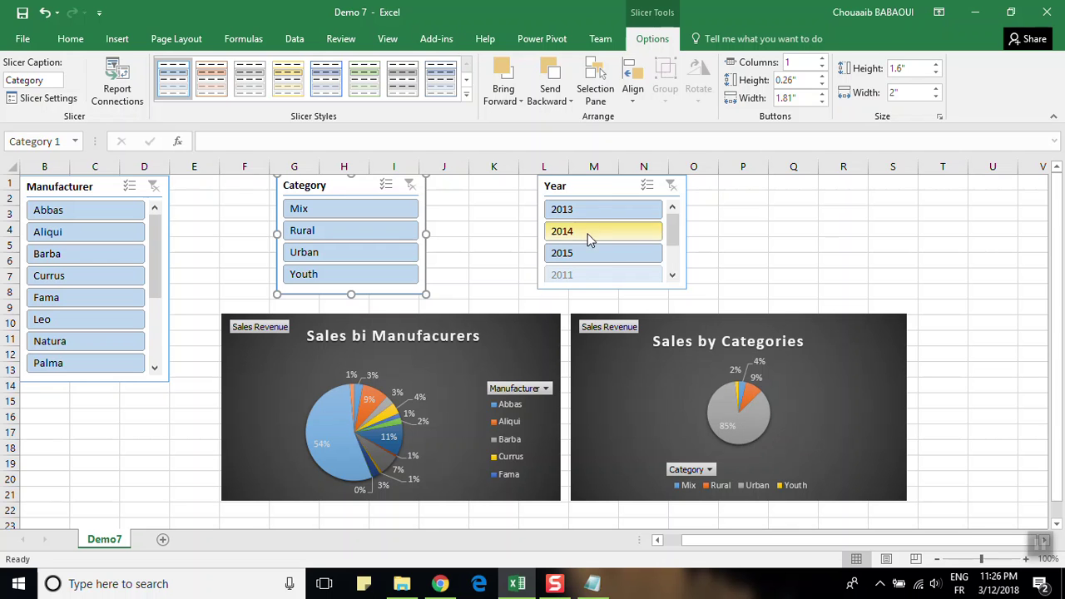
Connect the Year slicer to both Sales by Categories and Sales bi Manufacurers.
click(586, 192)
click(136, 93)
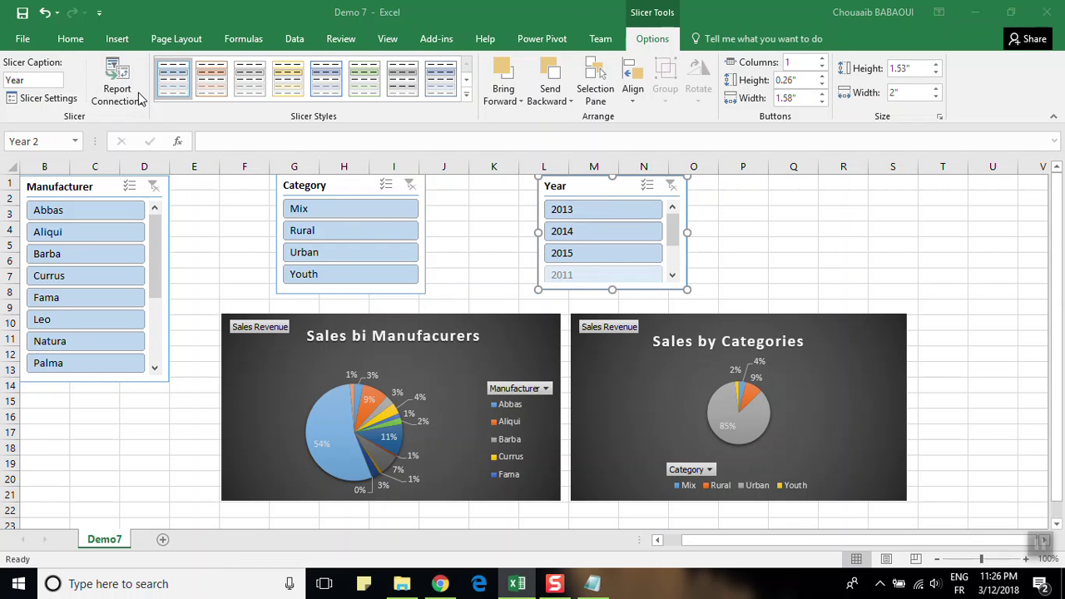
click(593, 344)
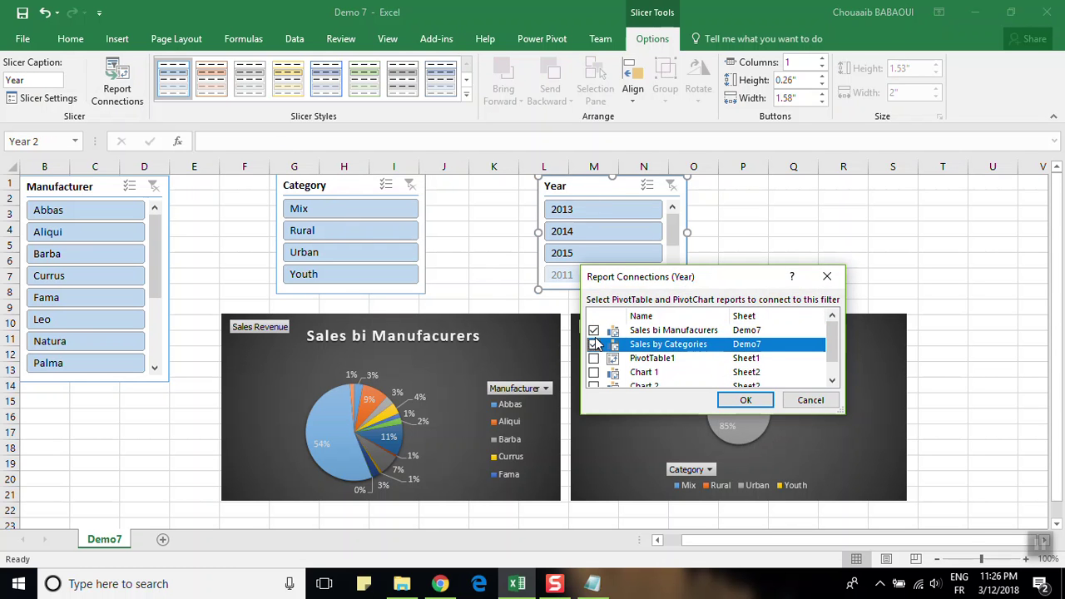
click(593, 330)
click(744, 399)
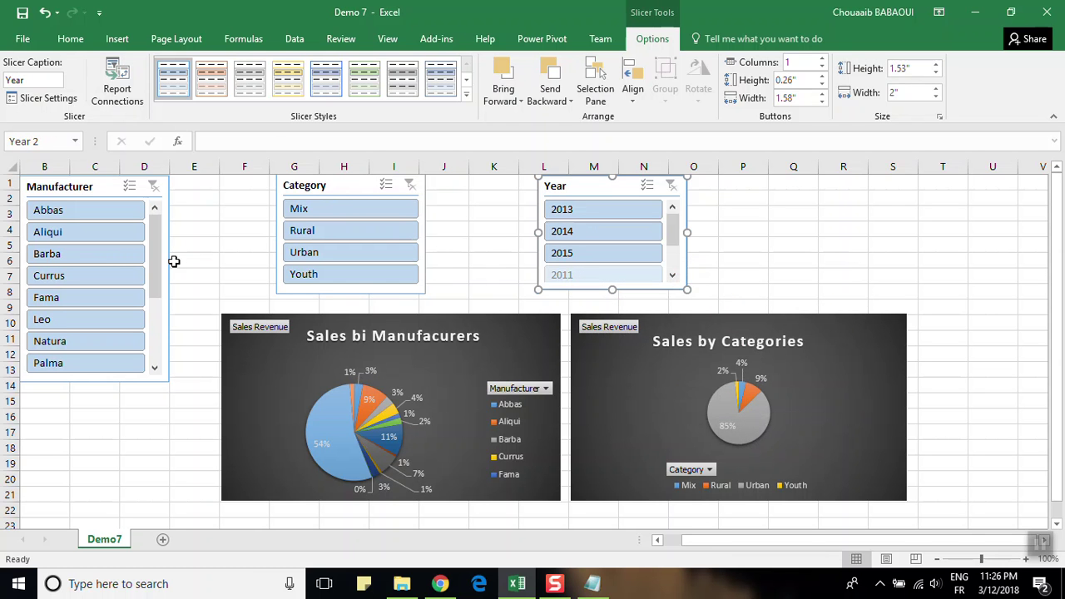
Test the slicers with Abbas, Mix and 2014, then clear all three filters.
click(89, 209)
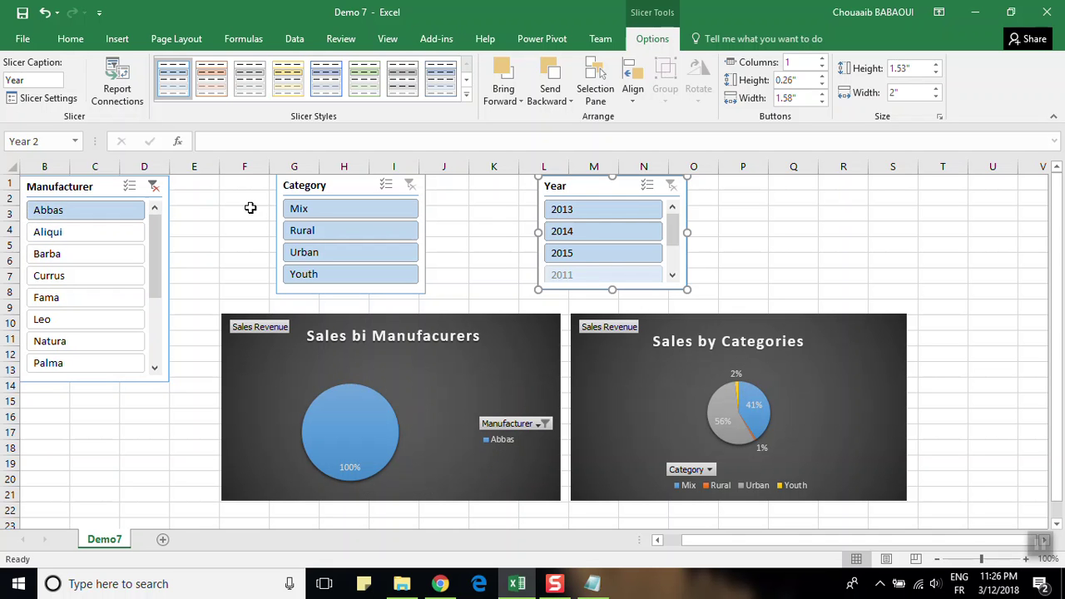
click(295, 208)
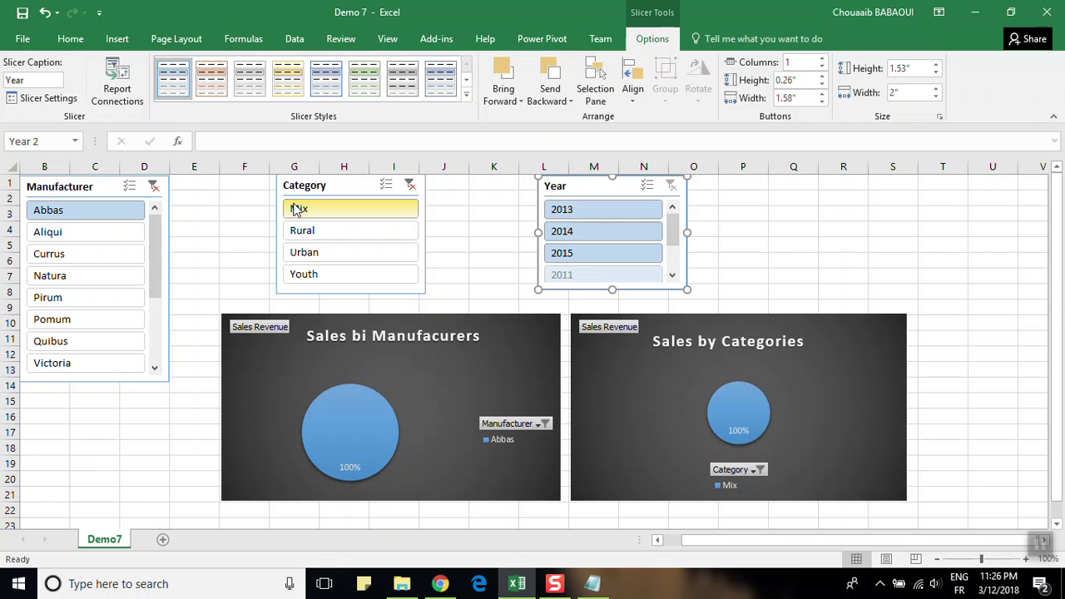
click(646, 235)
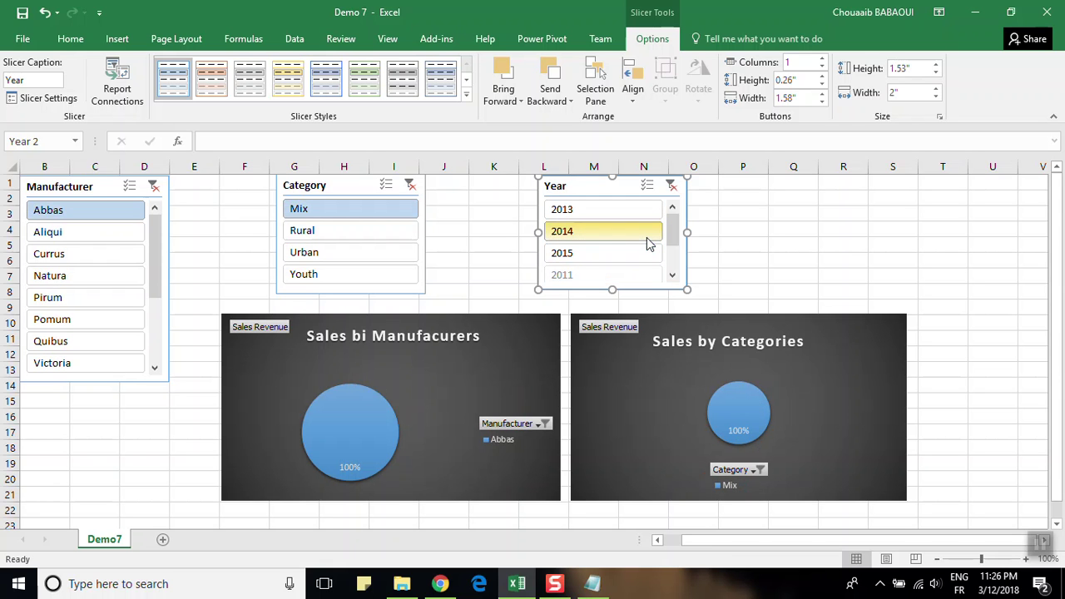
click(671, 185)
click(409, 185)
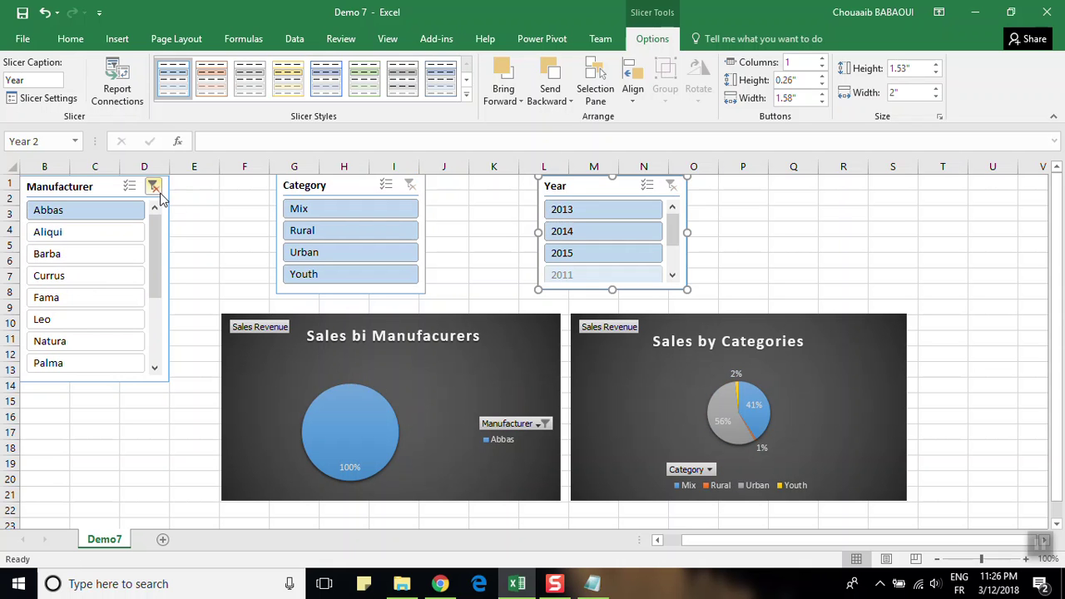
click(159, 194)
drag(158, 241, 157, 328)
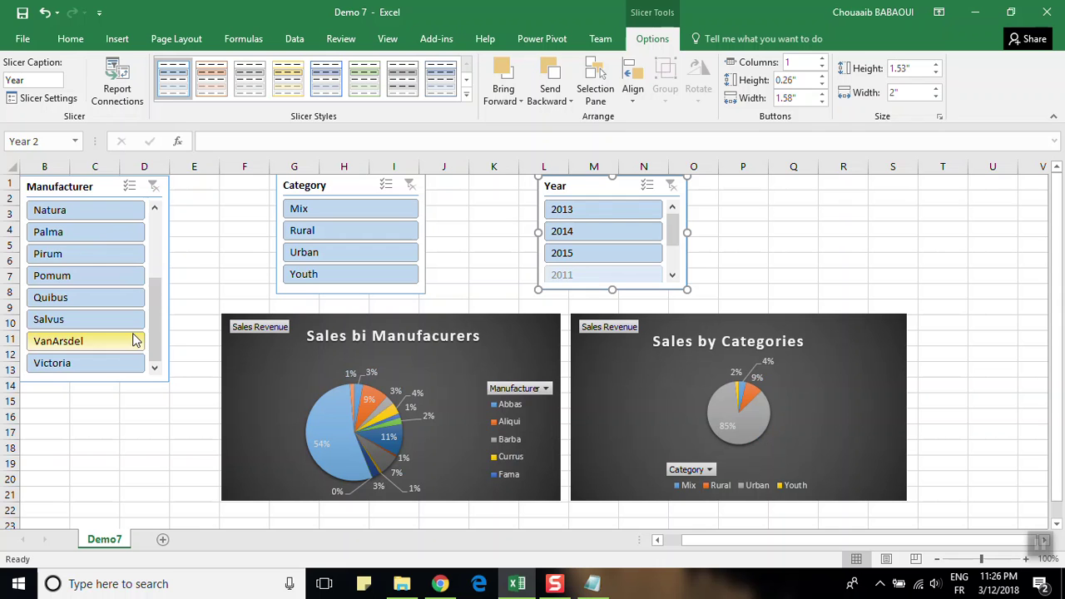
Filter the manufacturers to Pirum, Salvus, VanArsdel and Victoria.
click(135, 340)
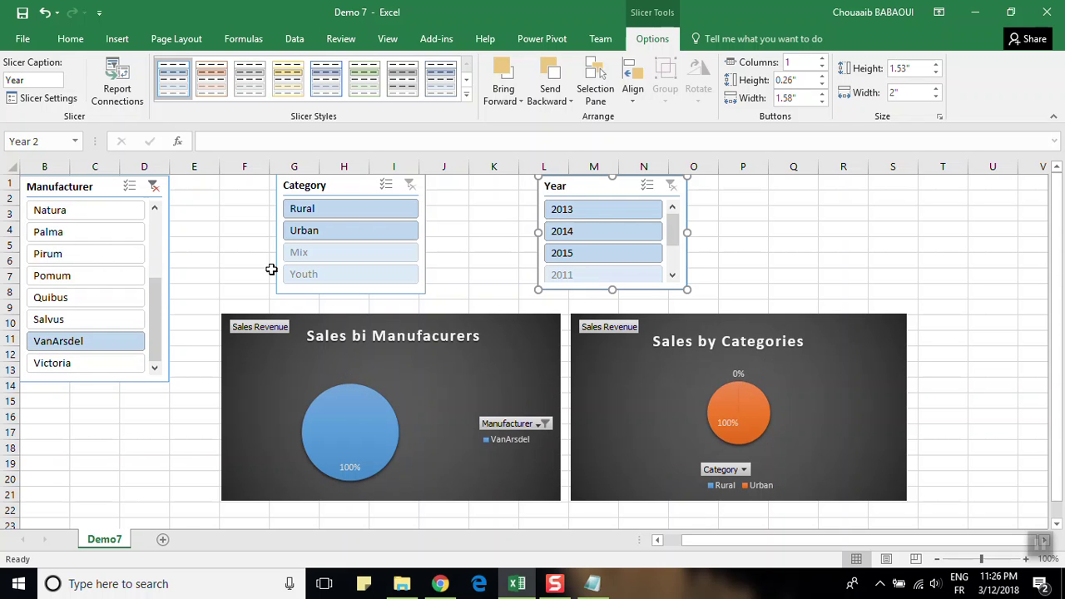
click(48, 283)
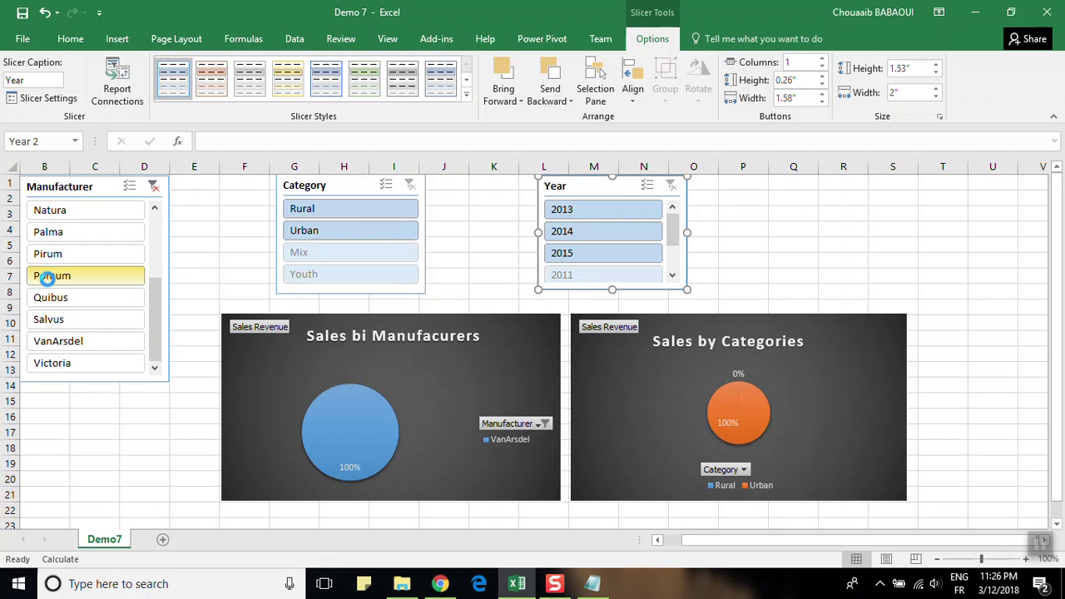
click(39, 255)
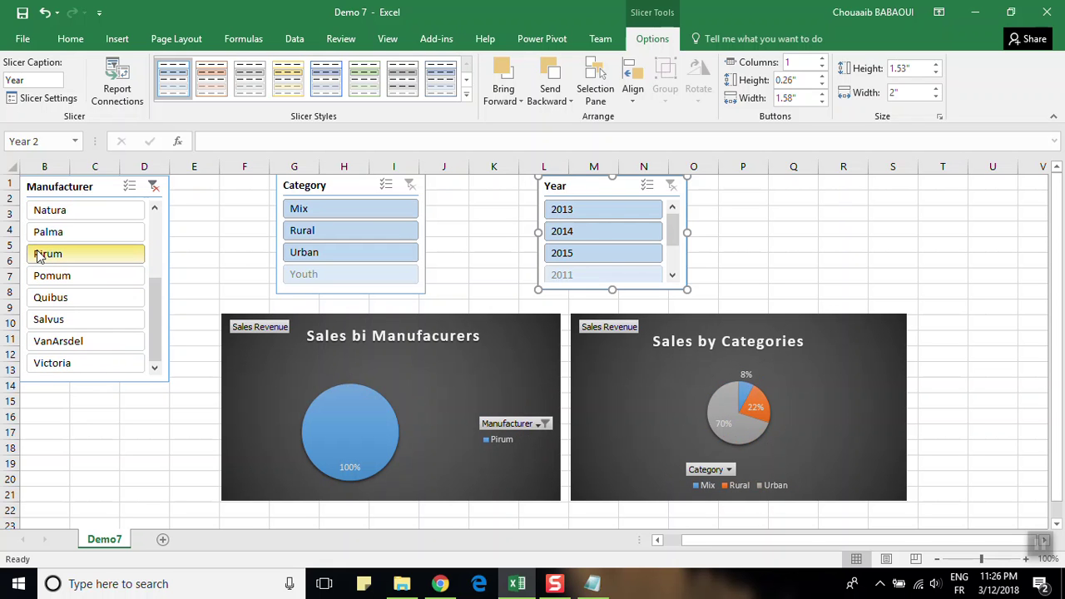
ctrl+click(54, 320)
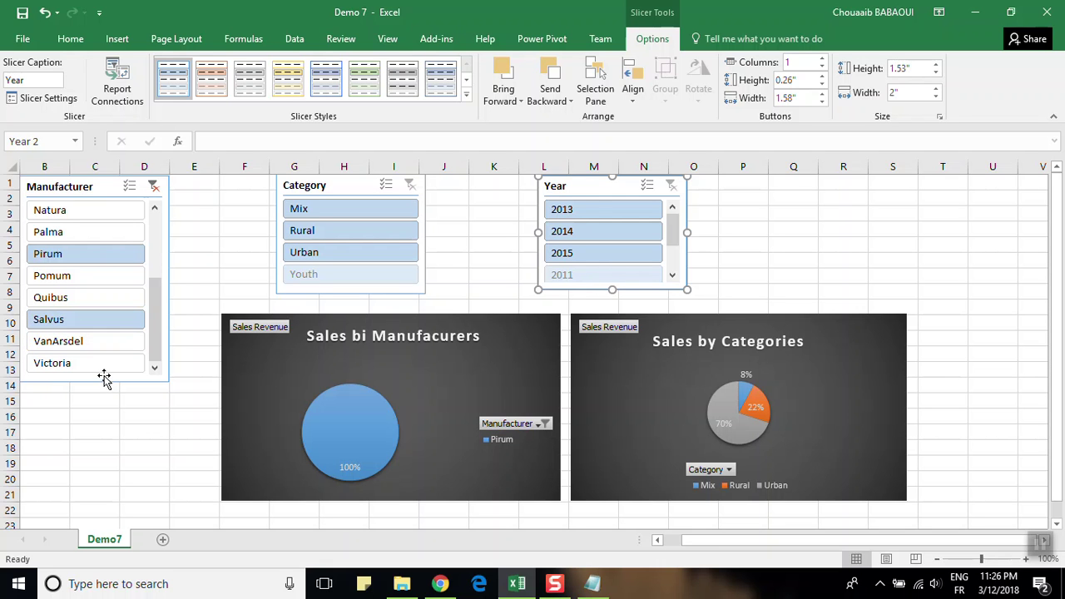
ctrl+click(81, 351)
ctrl+click(81, 366)
Filter both charts to the Urban category and year 2015.
click(317, 252)
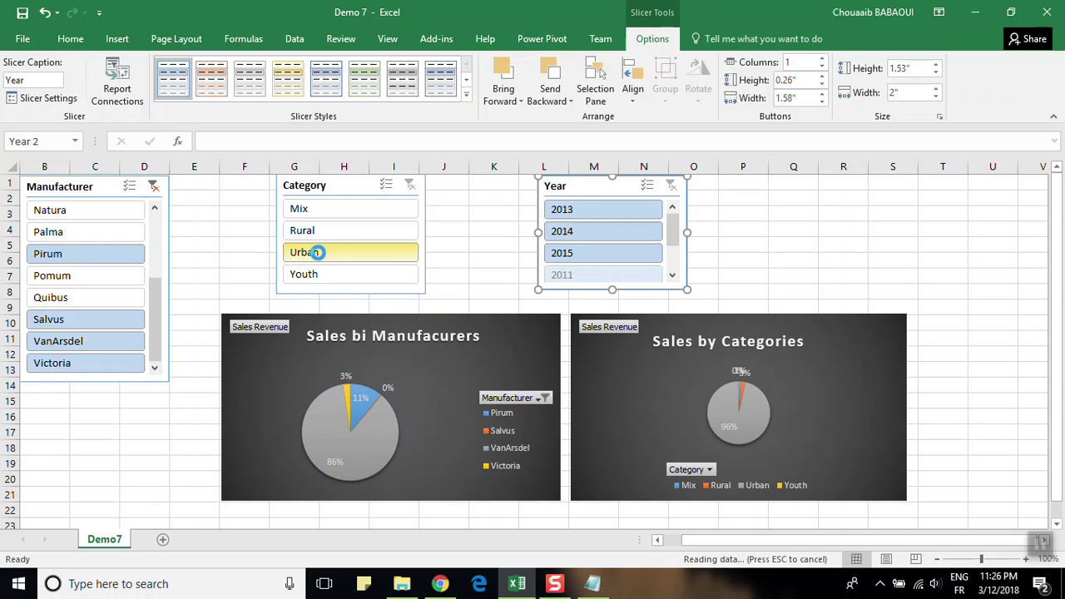
click(568, 213)
click(568, 232)
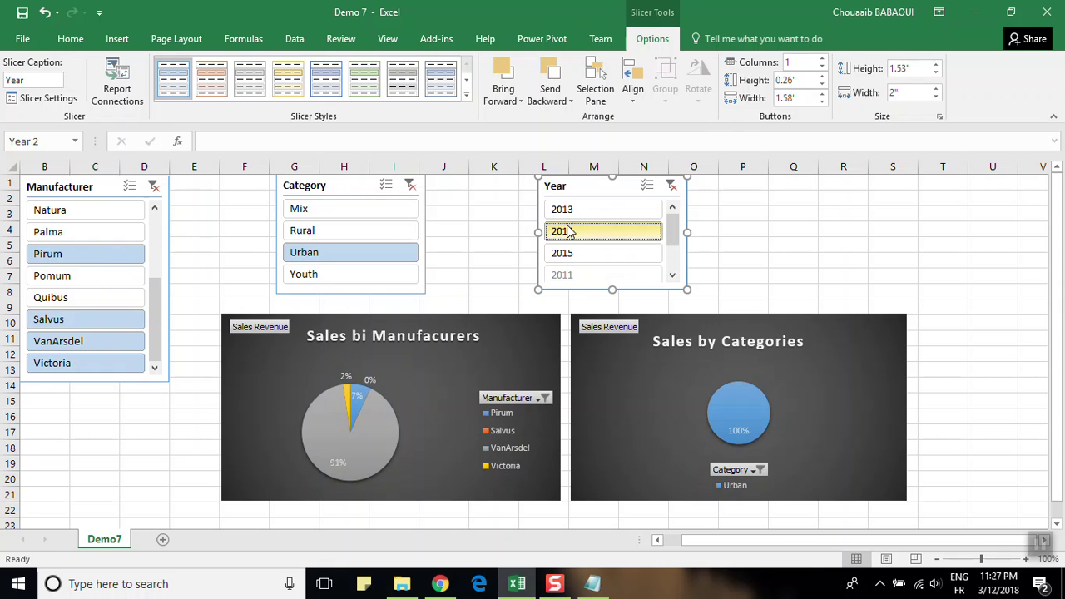
click(565, 252)
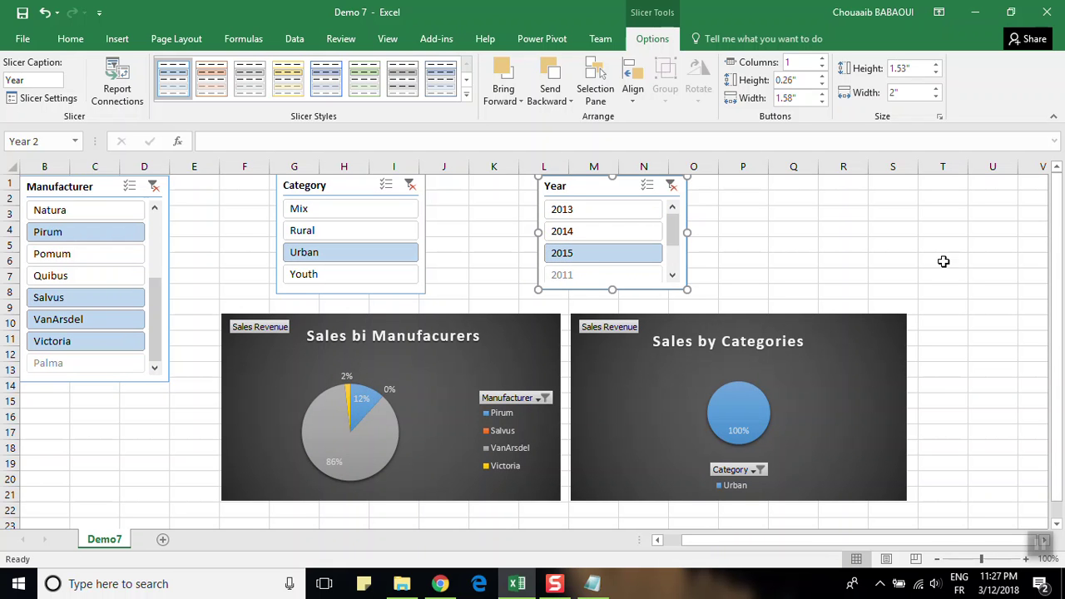
mouse_move(1062, 312)
mouse_down()
mouse_move(1062, 358)
mouse_move(1061, 302)
mouse_up()
Minimize Excel and restore the Demo7 Notepad notes from the taskbar.
click(979, 25)
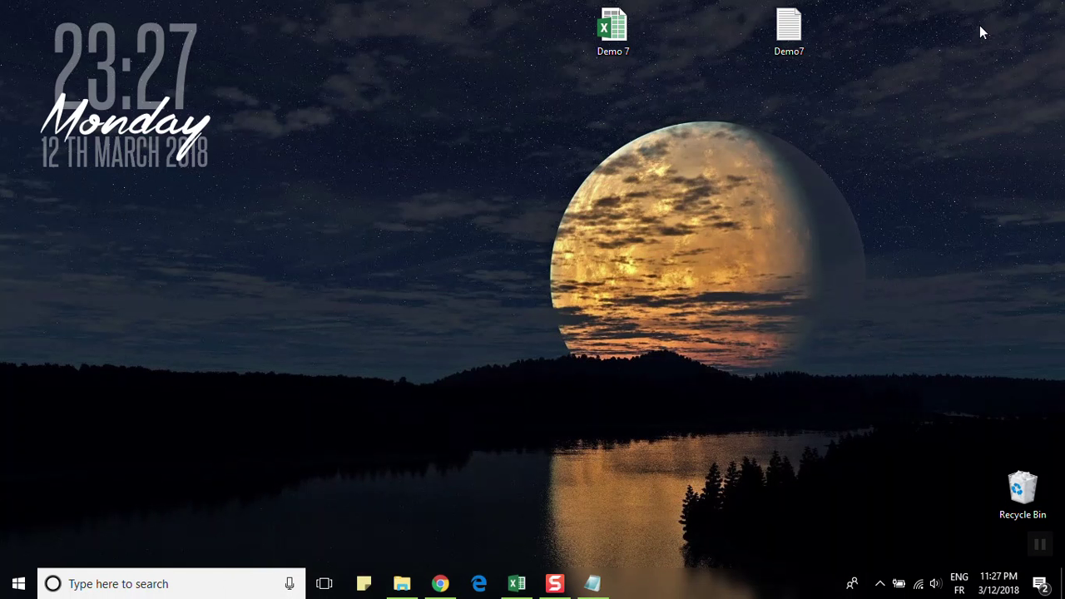
click(592, 572)
click(729, 346)
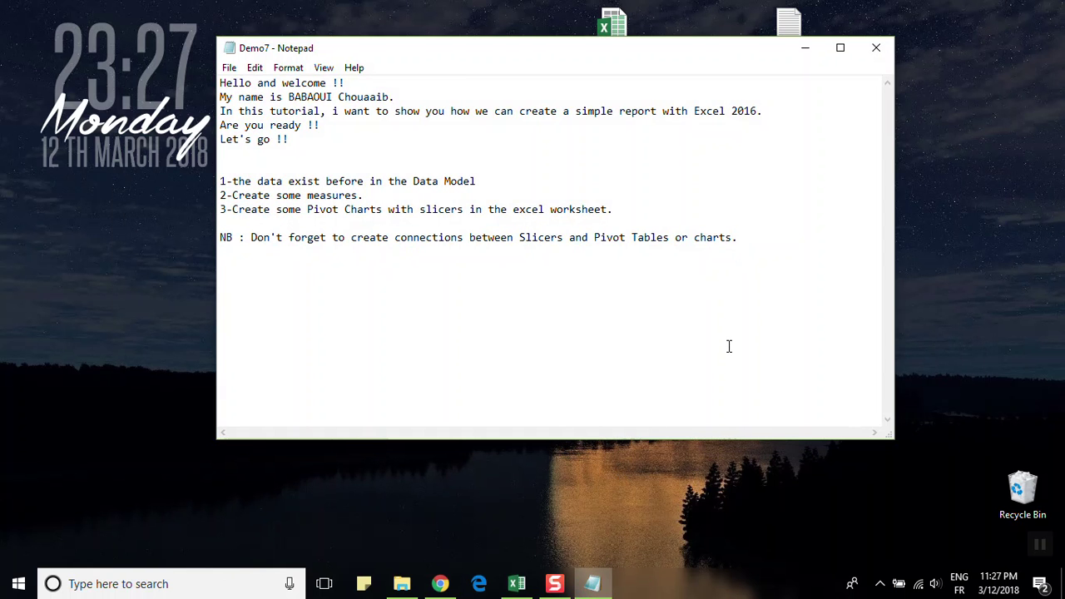